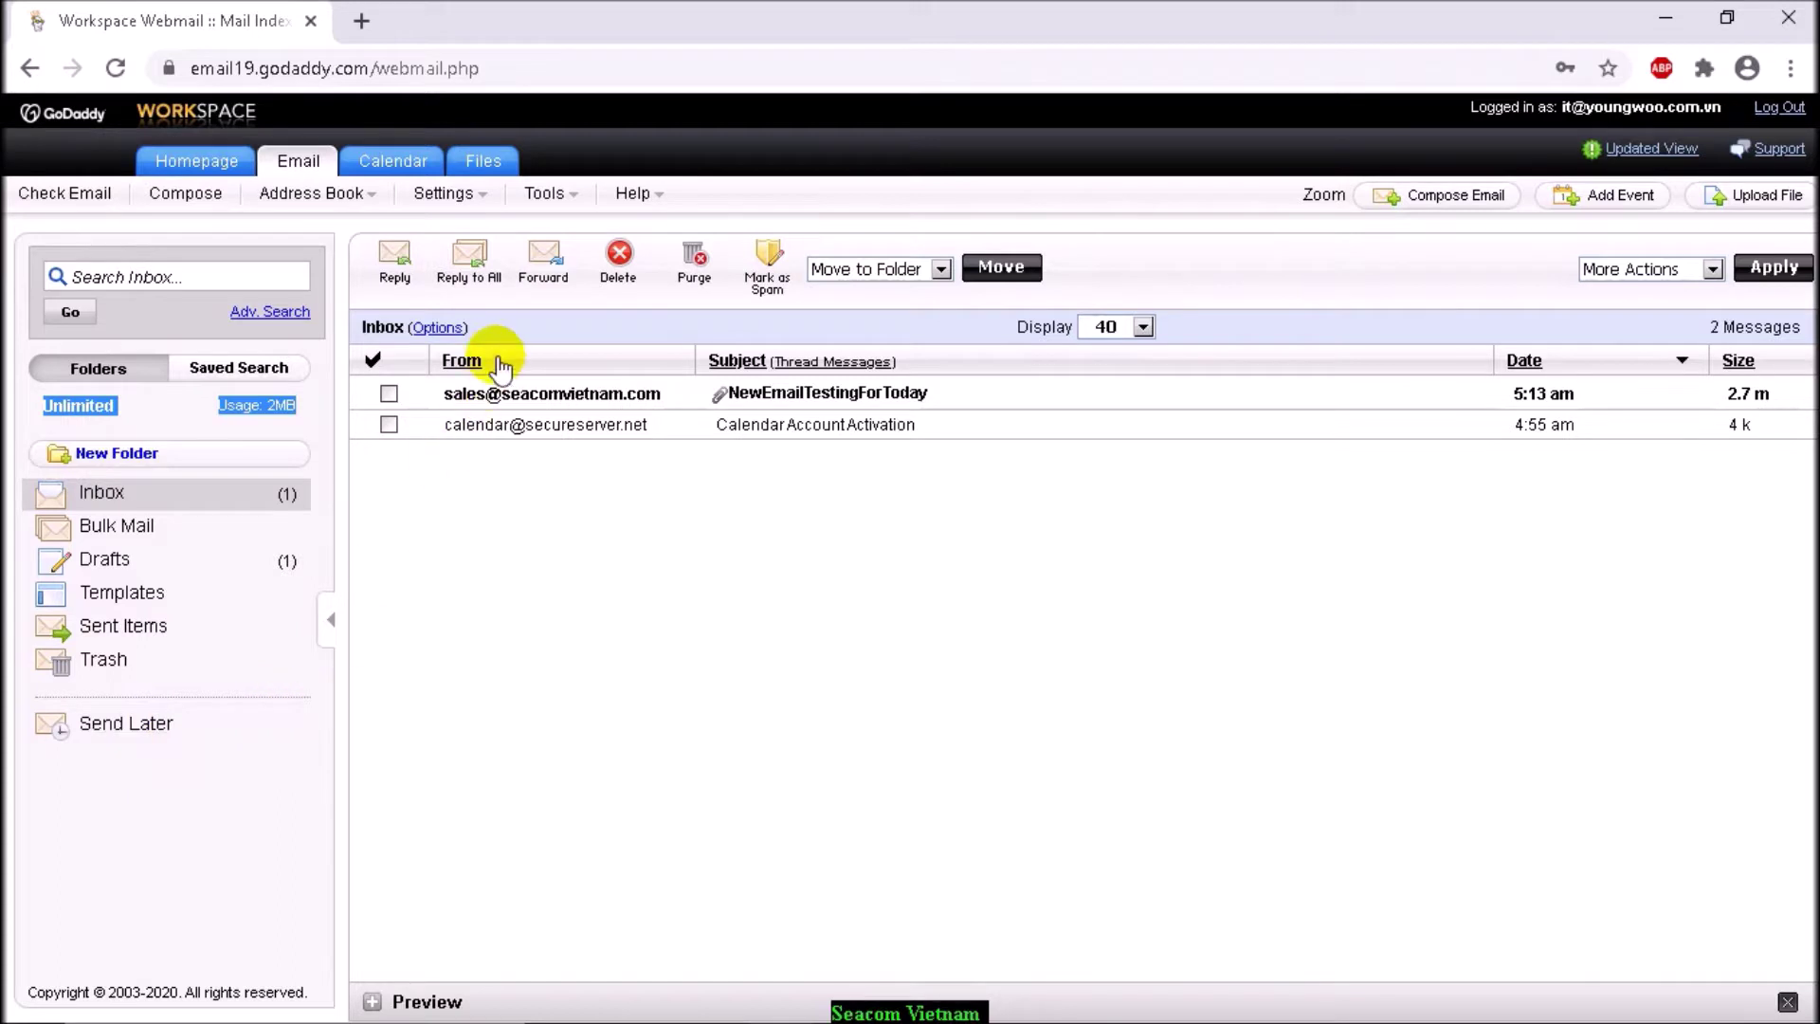
- Sort the inbox messages by sender, subject and date in turn, ending with a sort by size
left_click(541, 370)
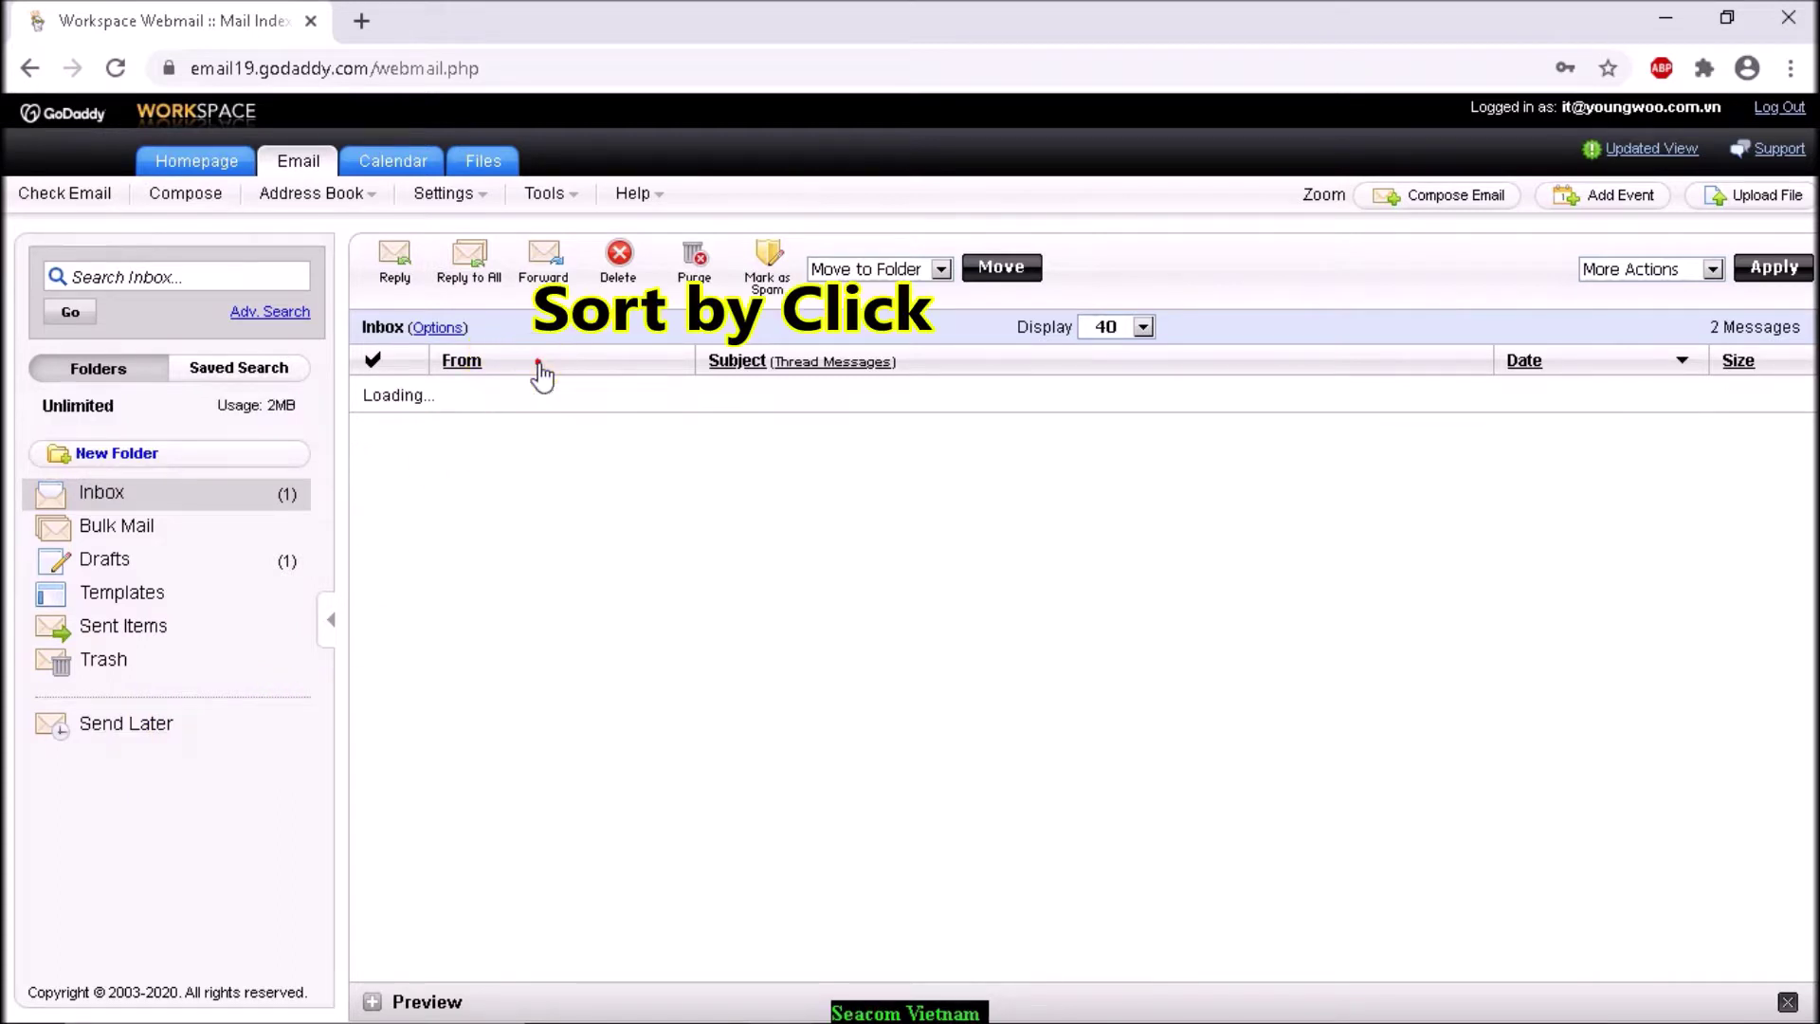
left_click(967, 368)
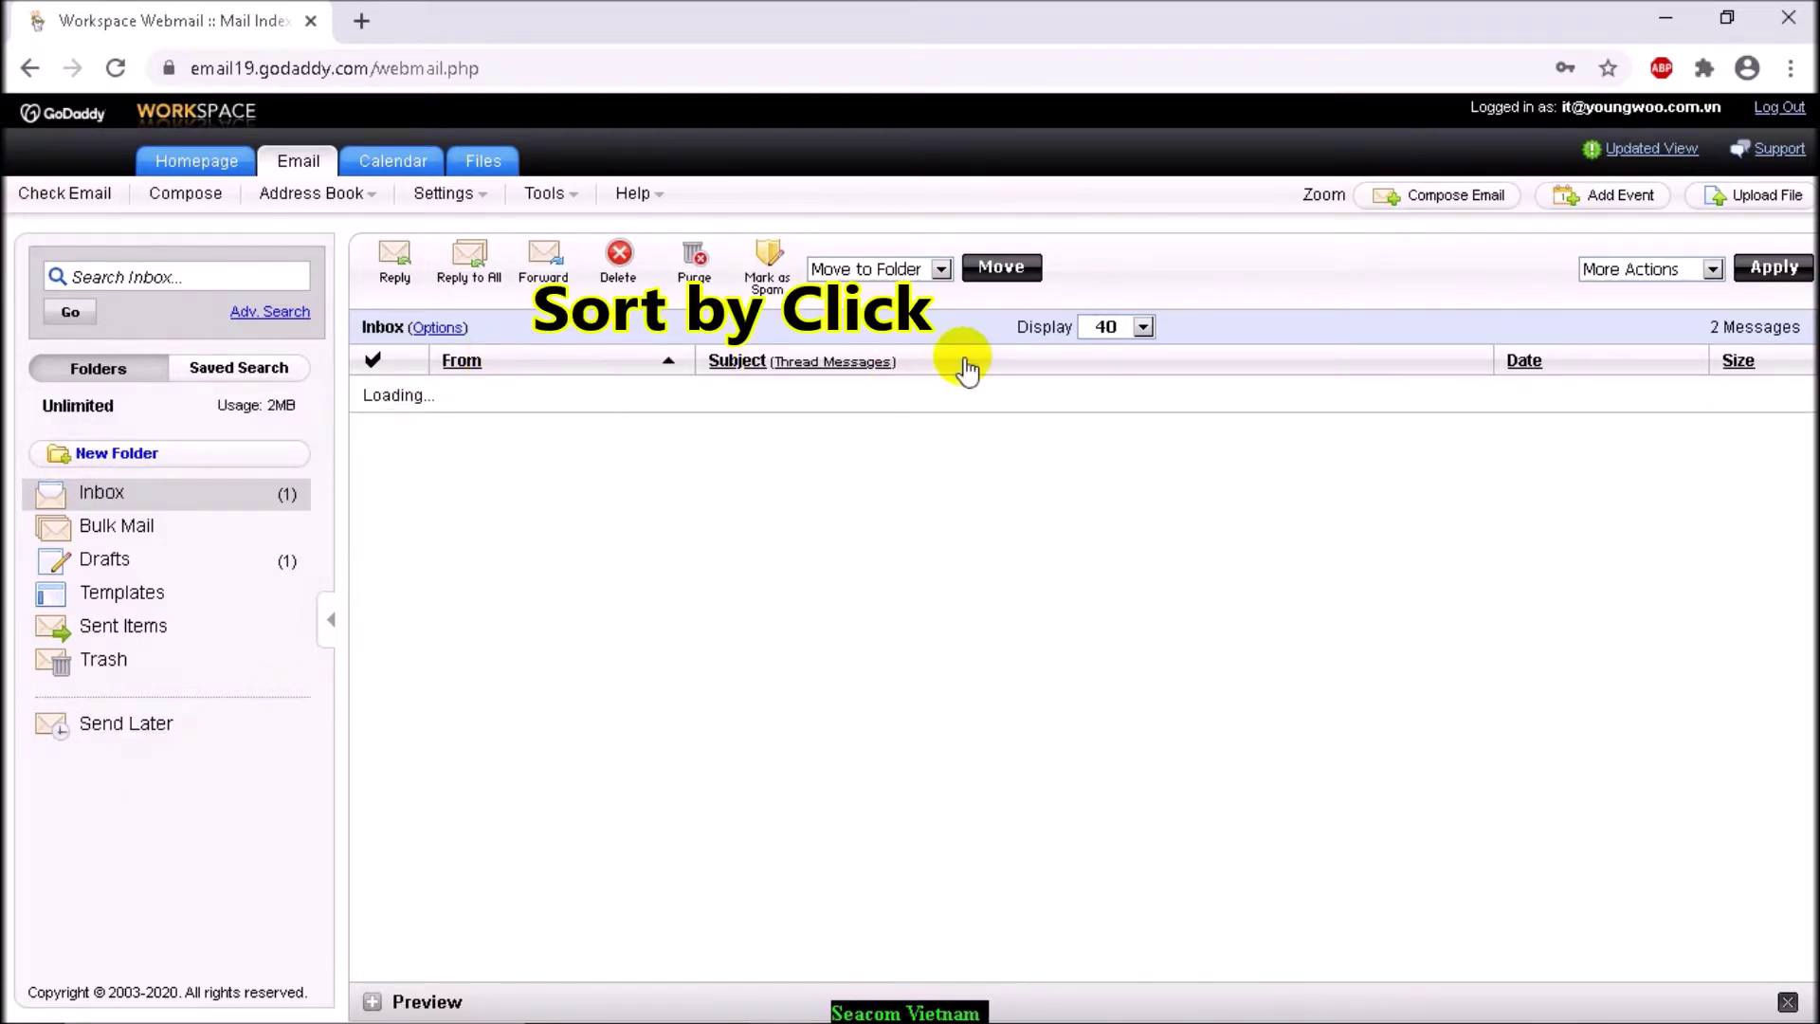
left_click(1608, 370)
left_click(1787, 370)
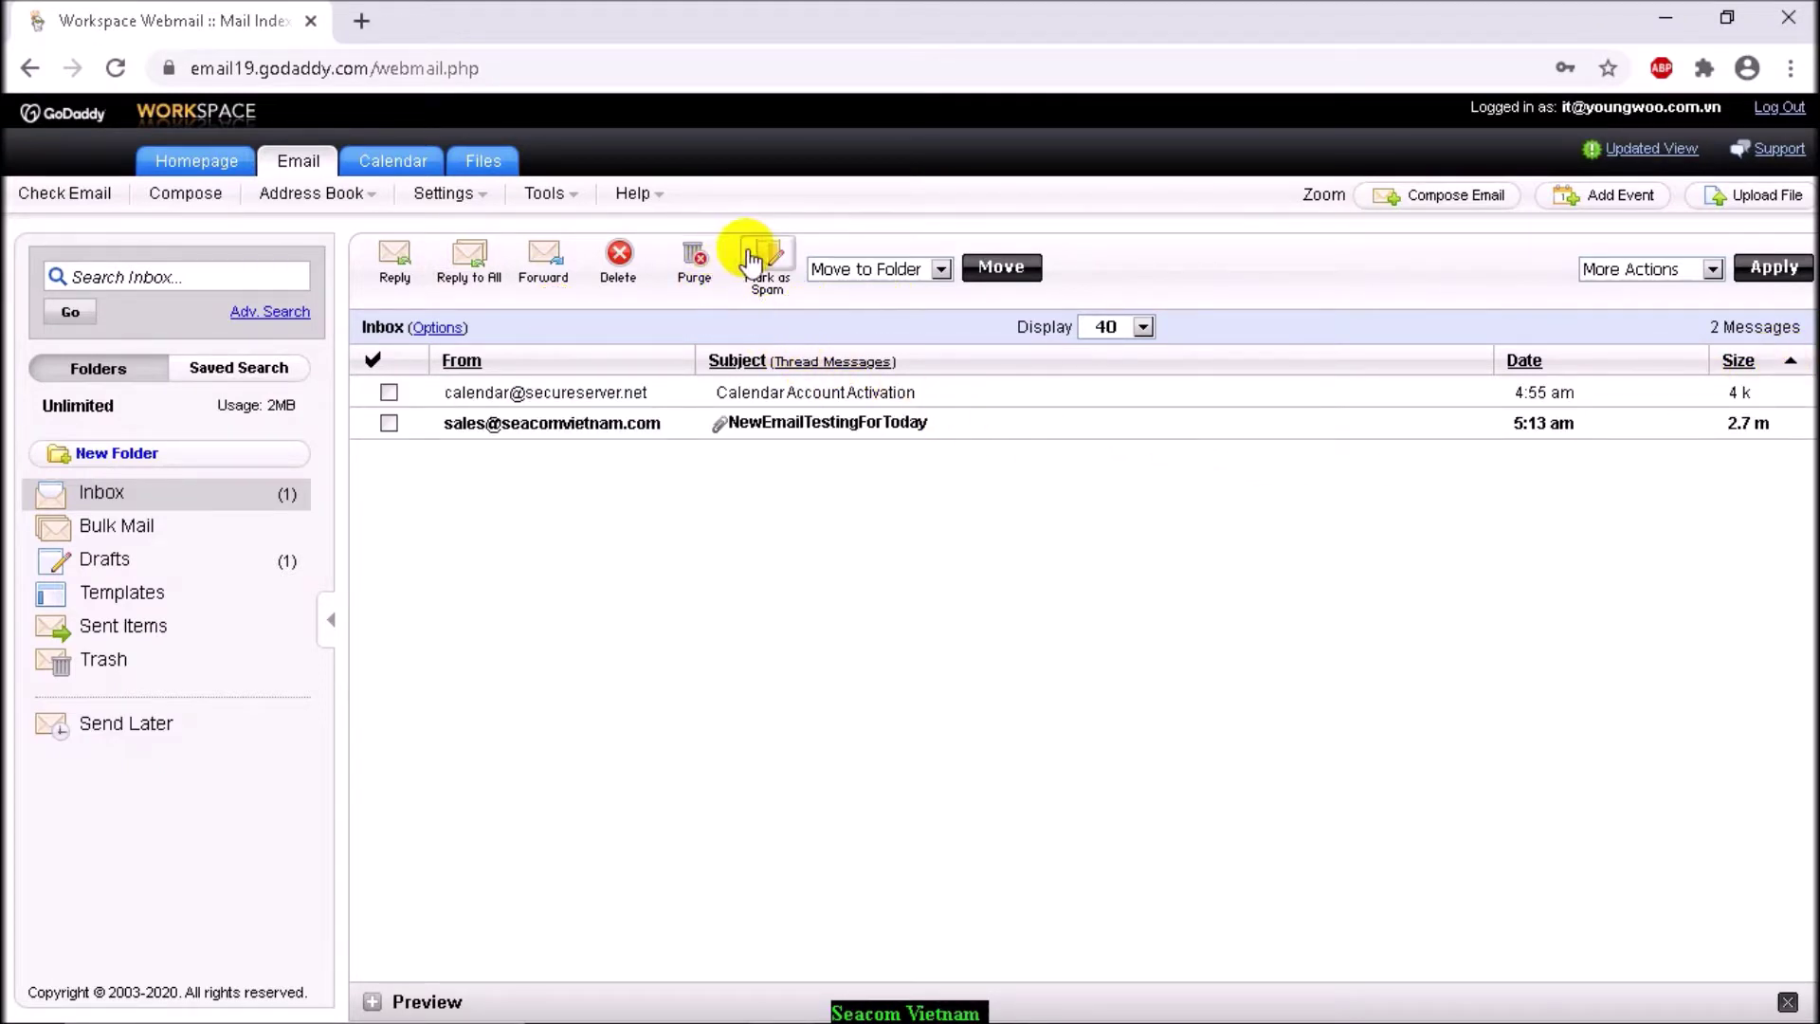
- Examine the destination folders for moving messages and the list of additional message actions
left_click(940, 270)
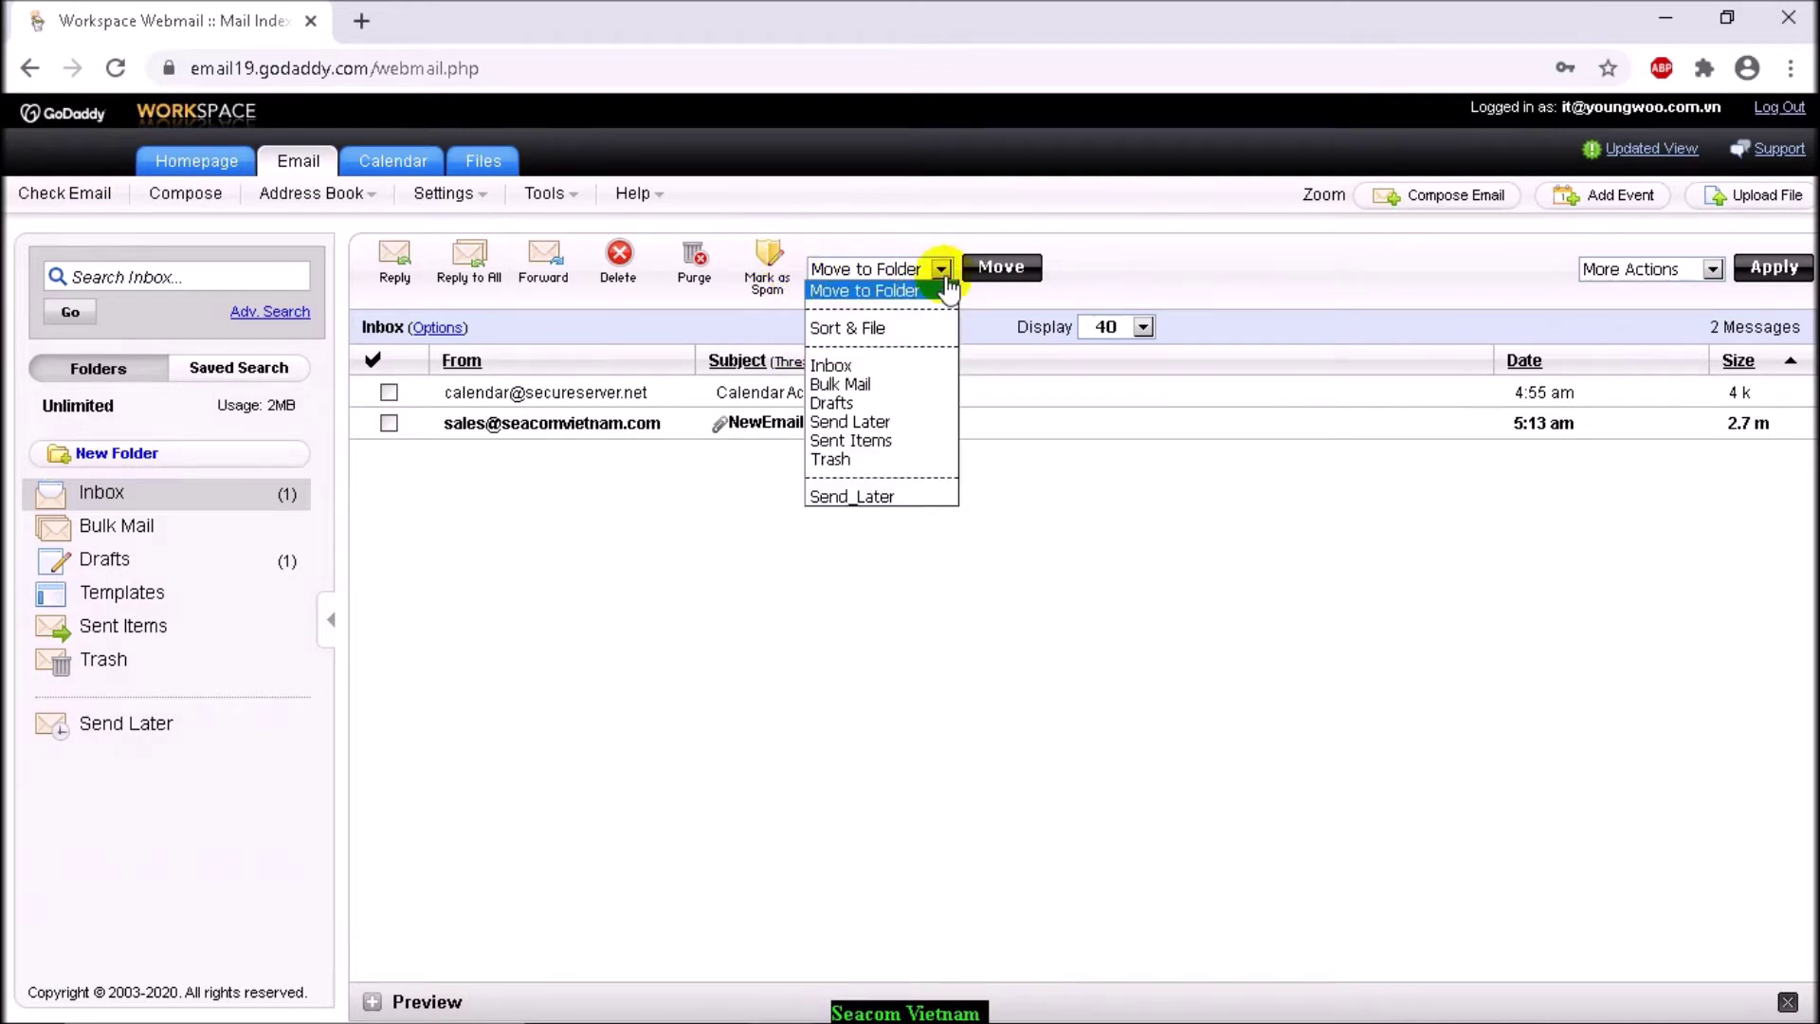
left_click(1711, 272)
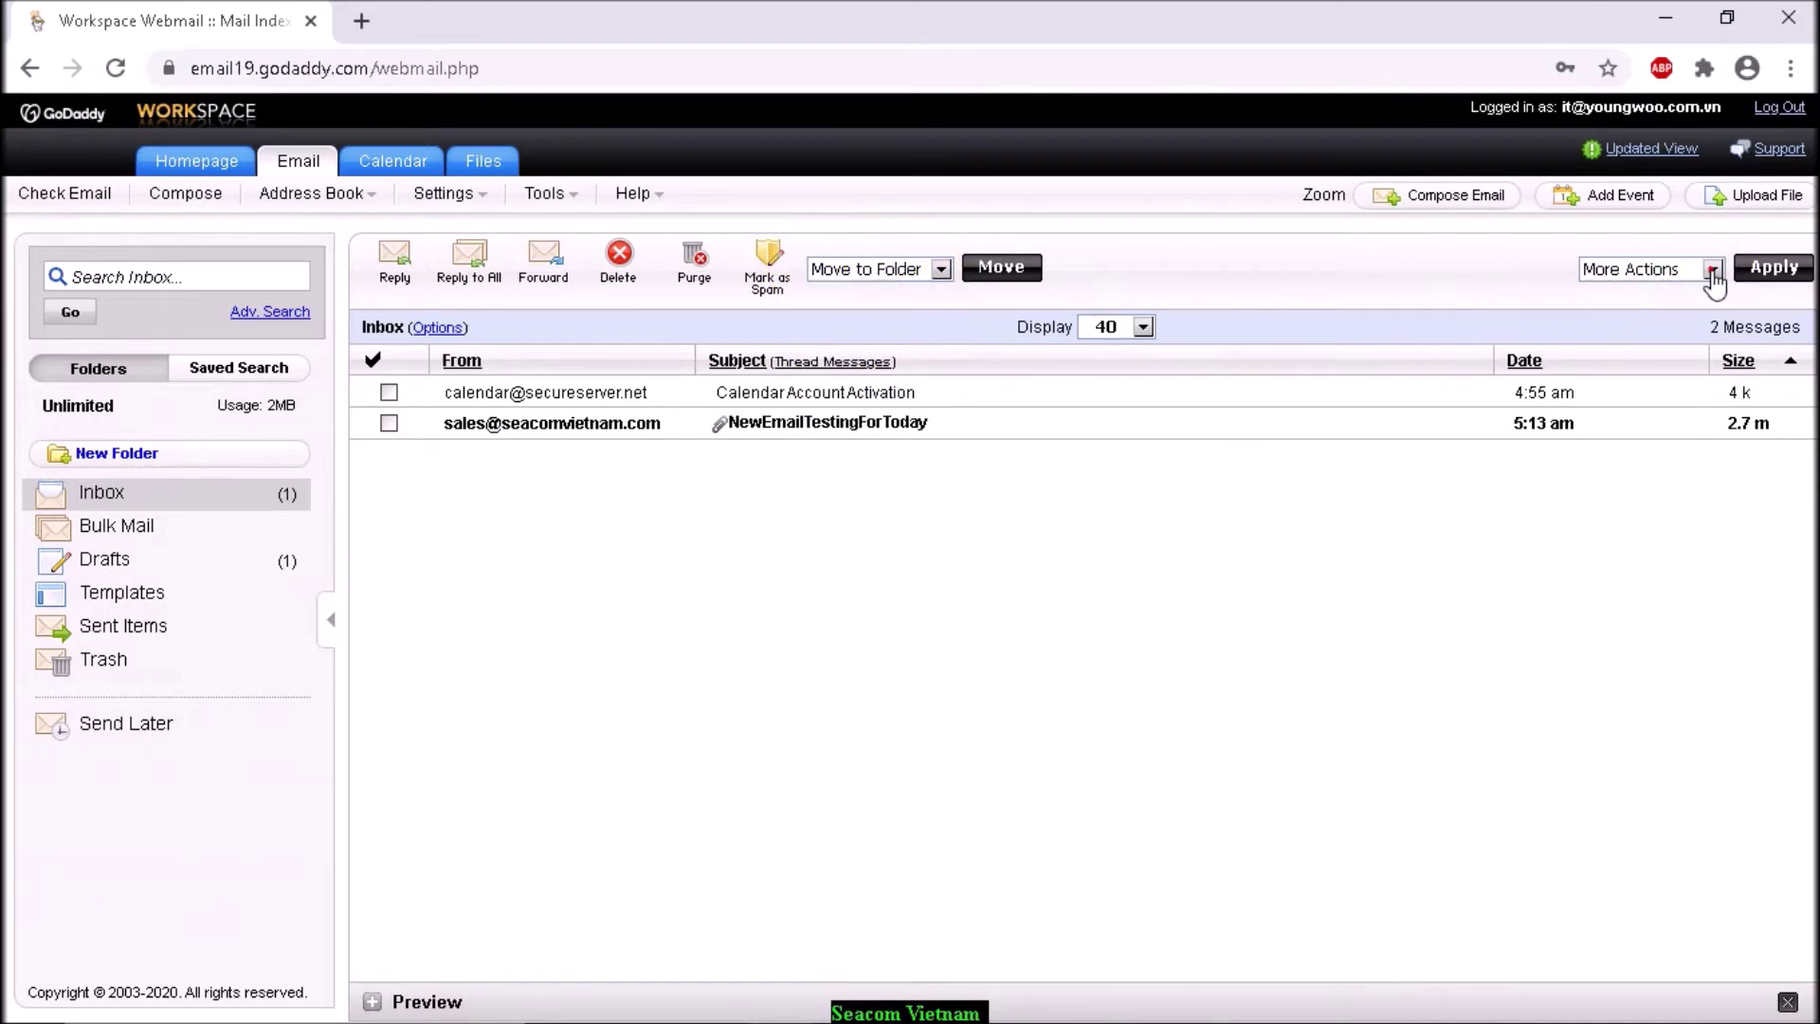
left_click(1712, 271)
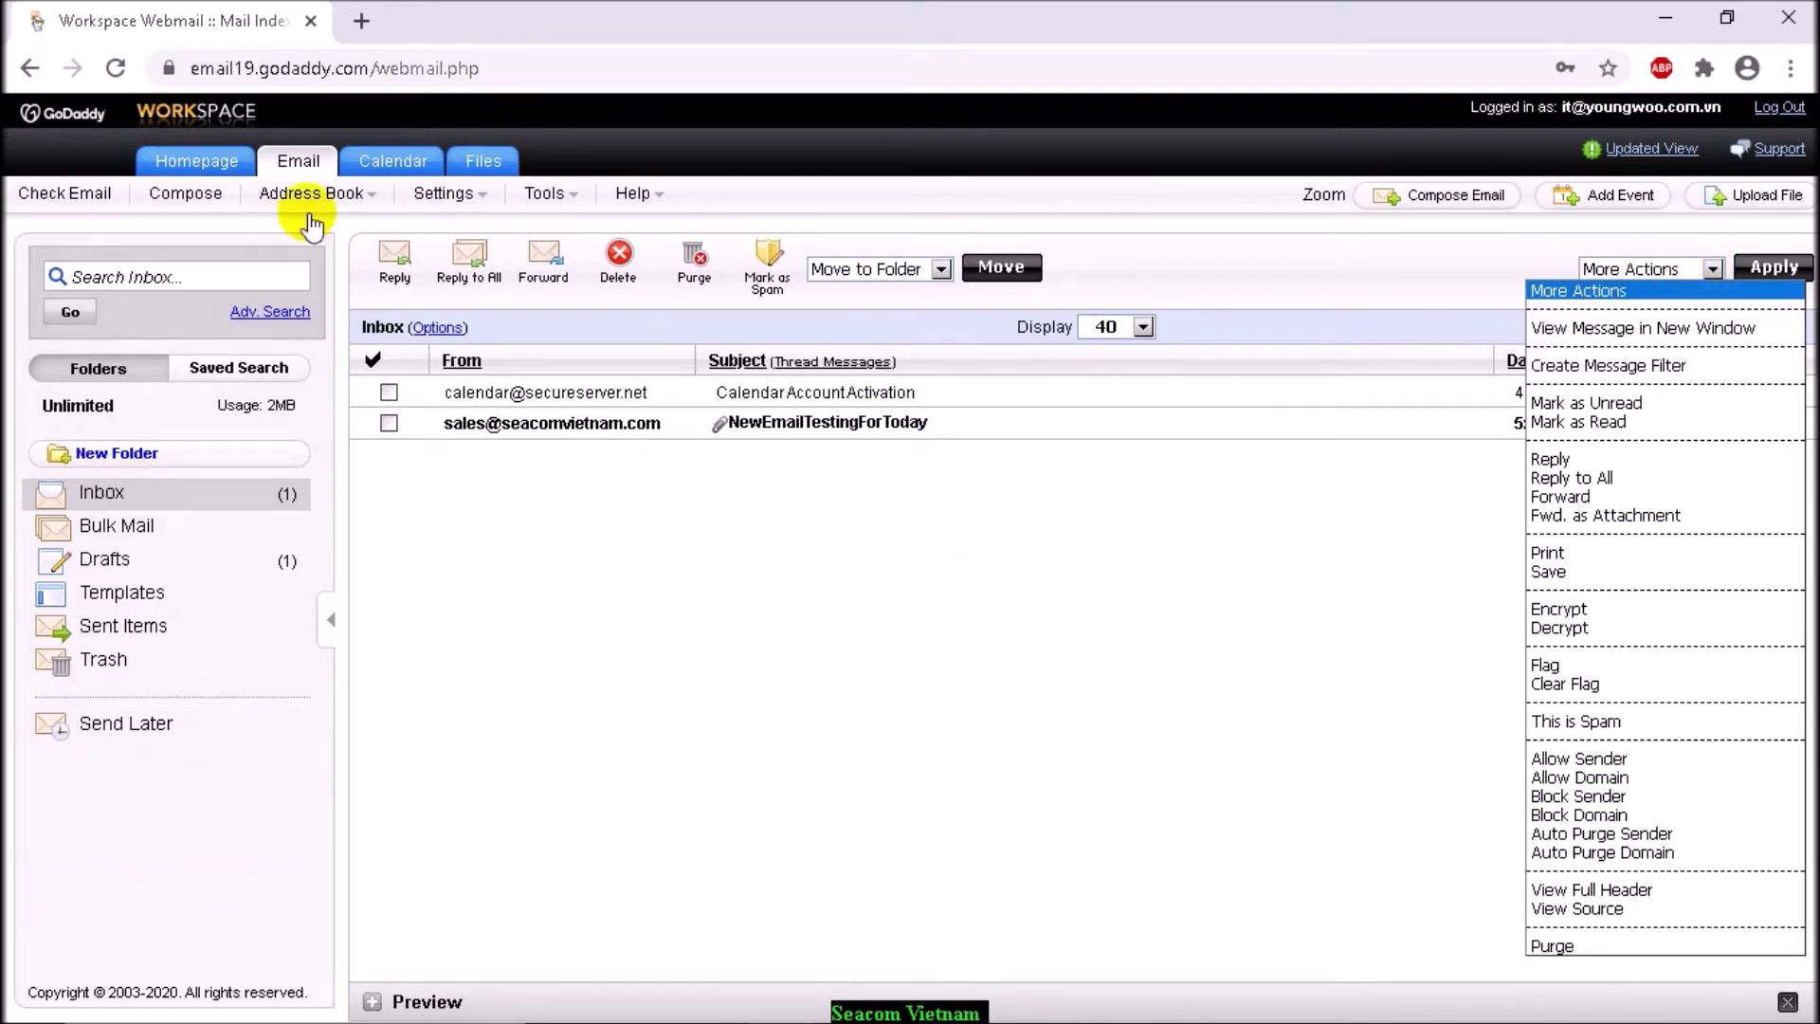
- Examine the General, Personal and Custom sections of the quick contact form and close it without adding a contact
mouse_move(337, 210)
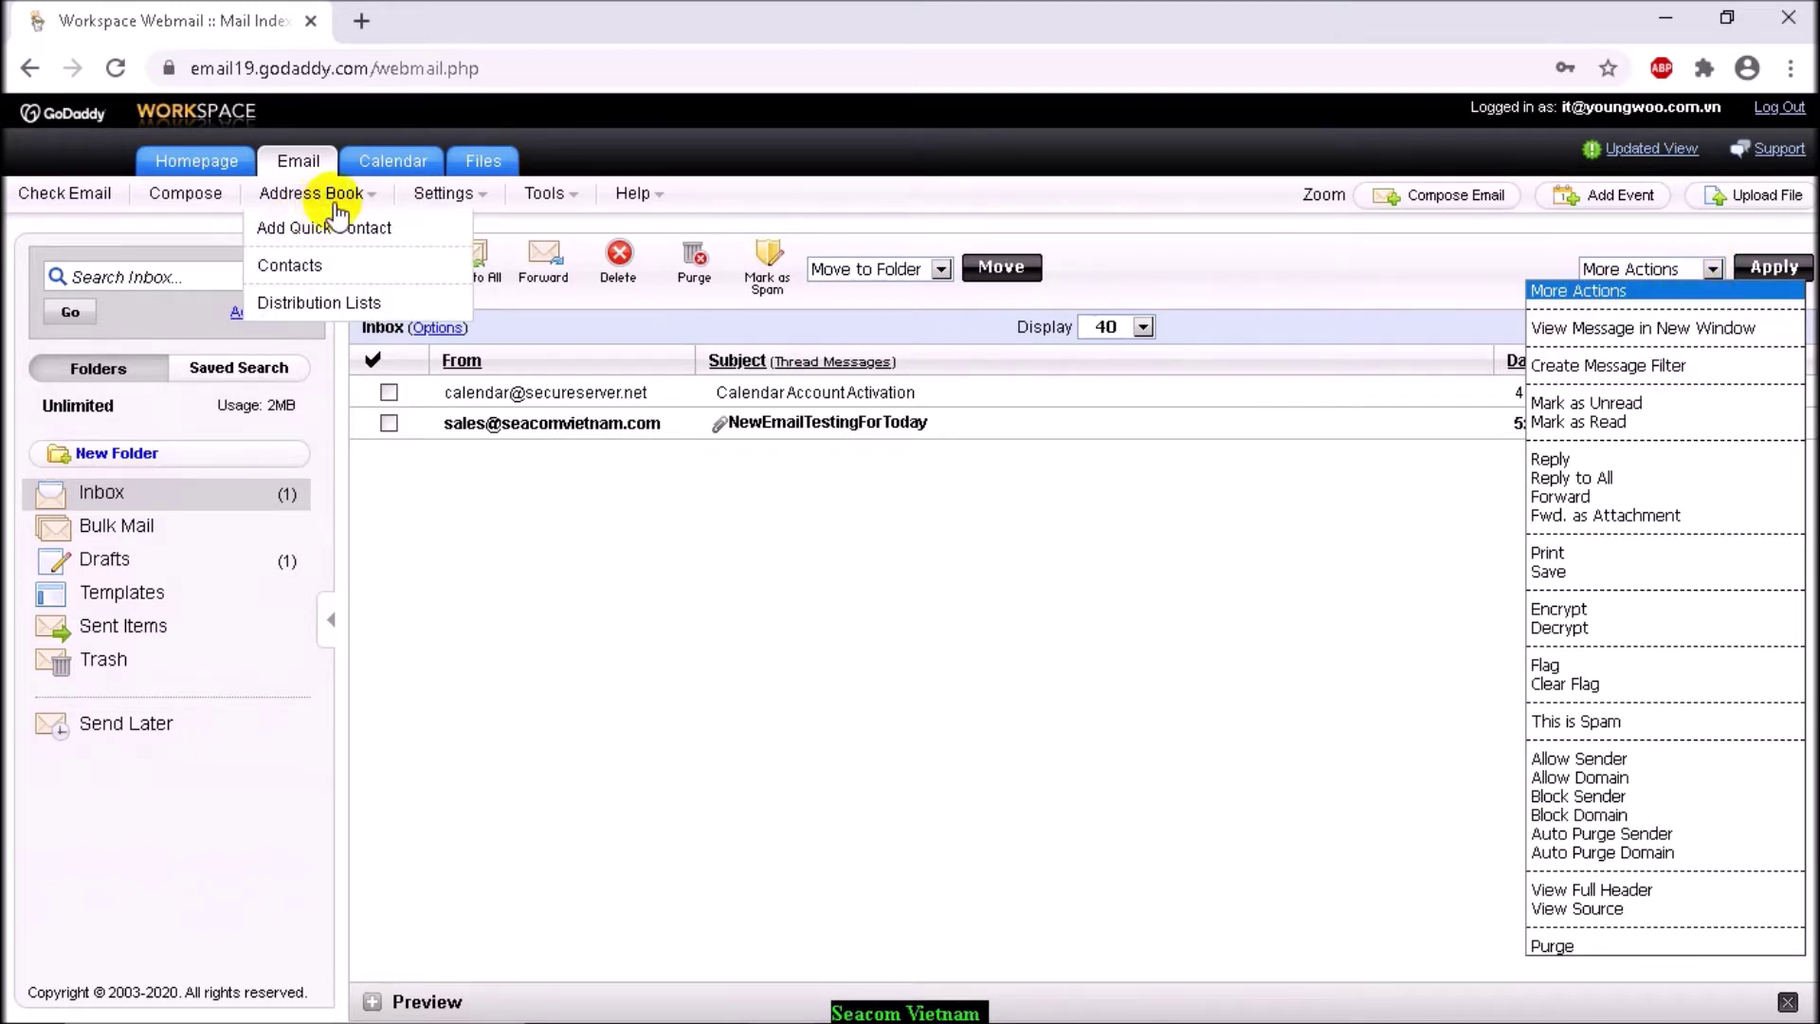
left_click(436, 229)
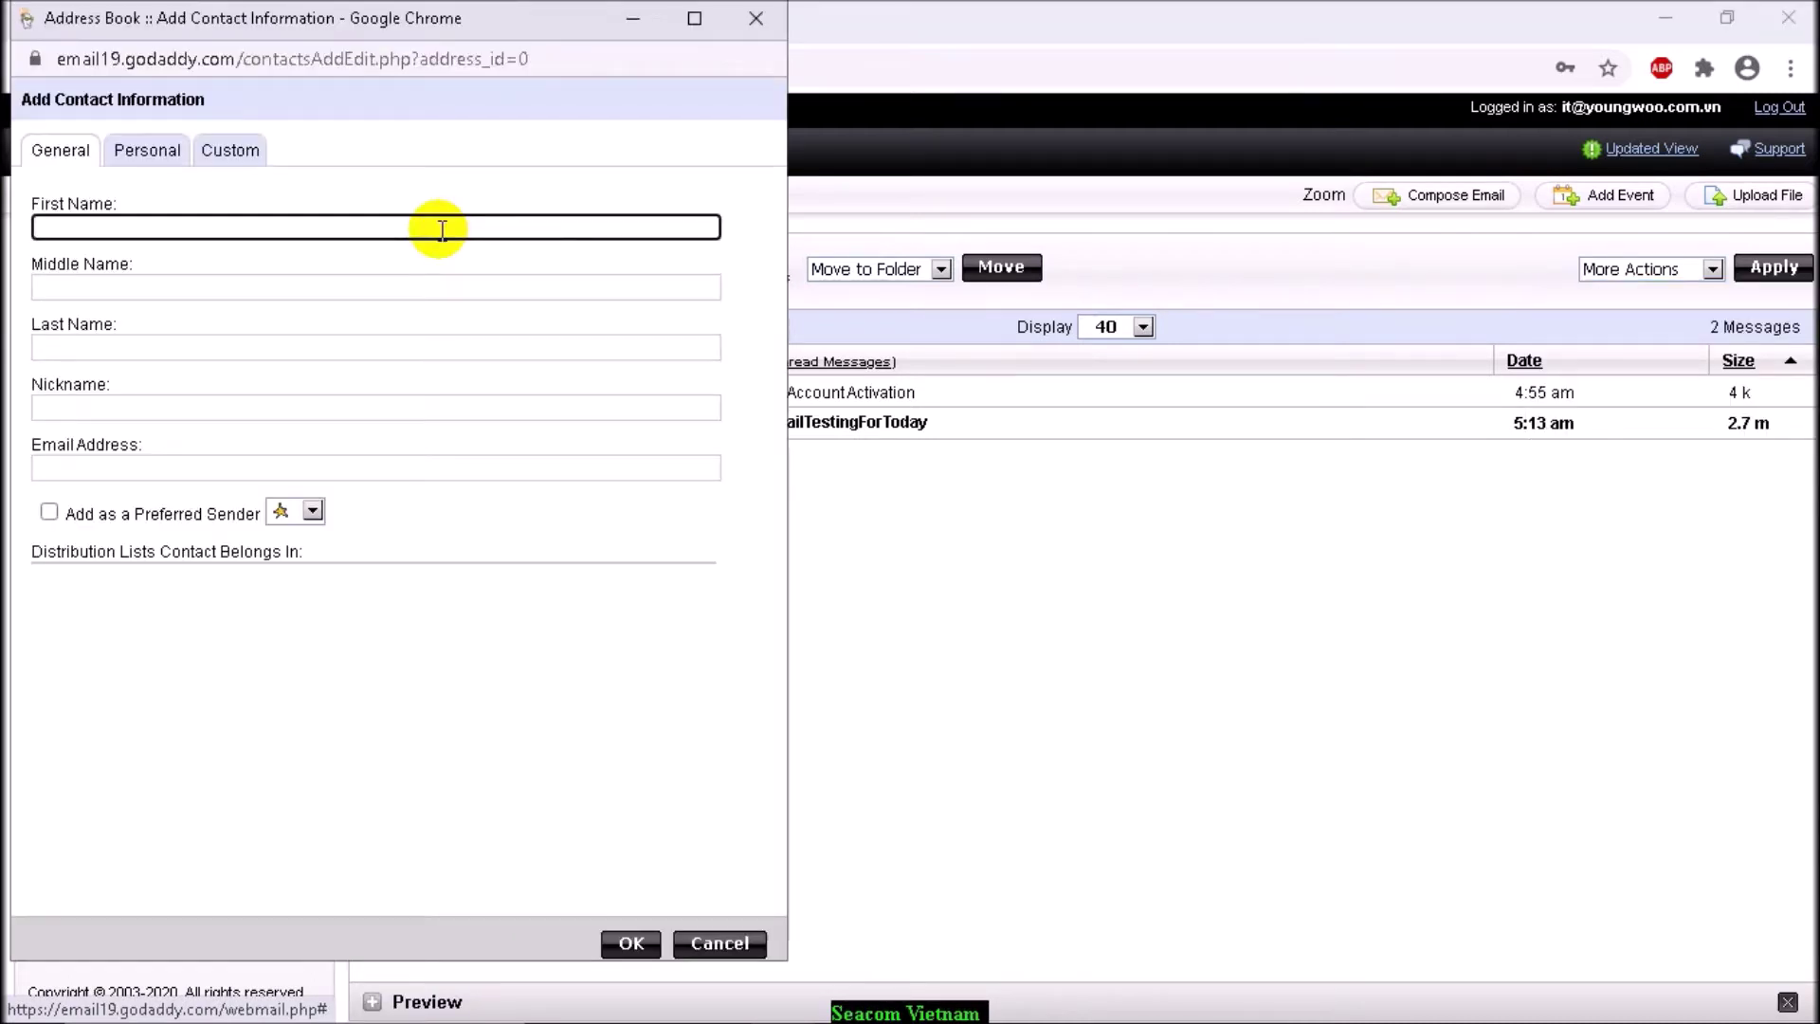
left_click(152, 152)
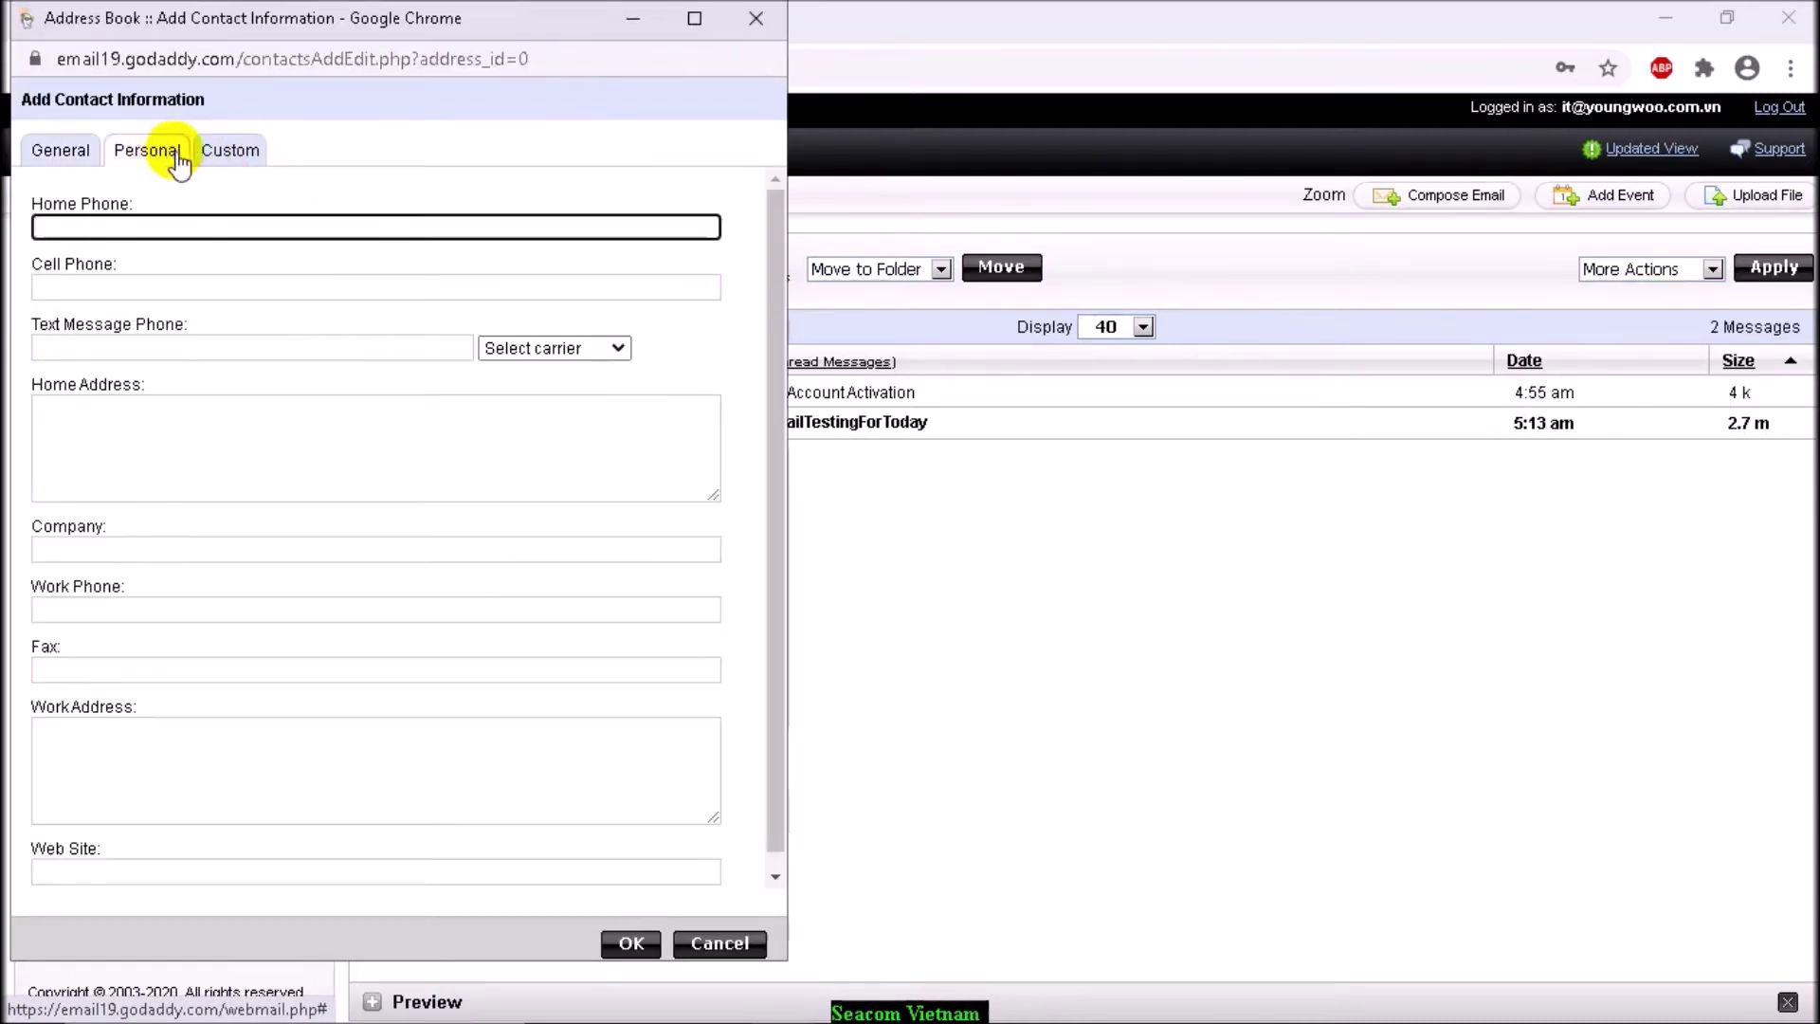
left_click(245, 161)
left_click(755, 18)
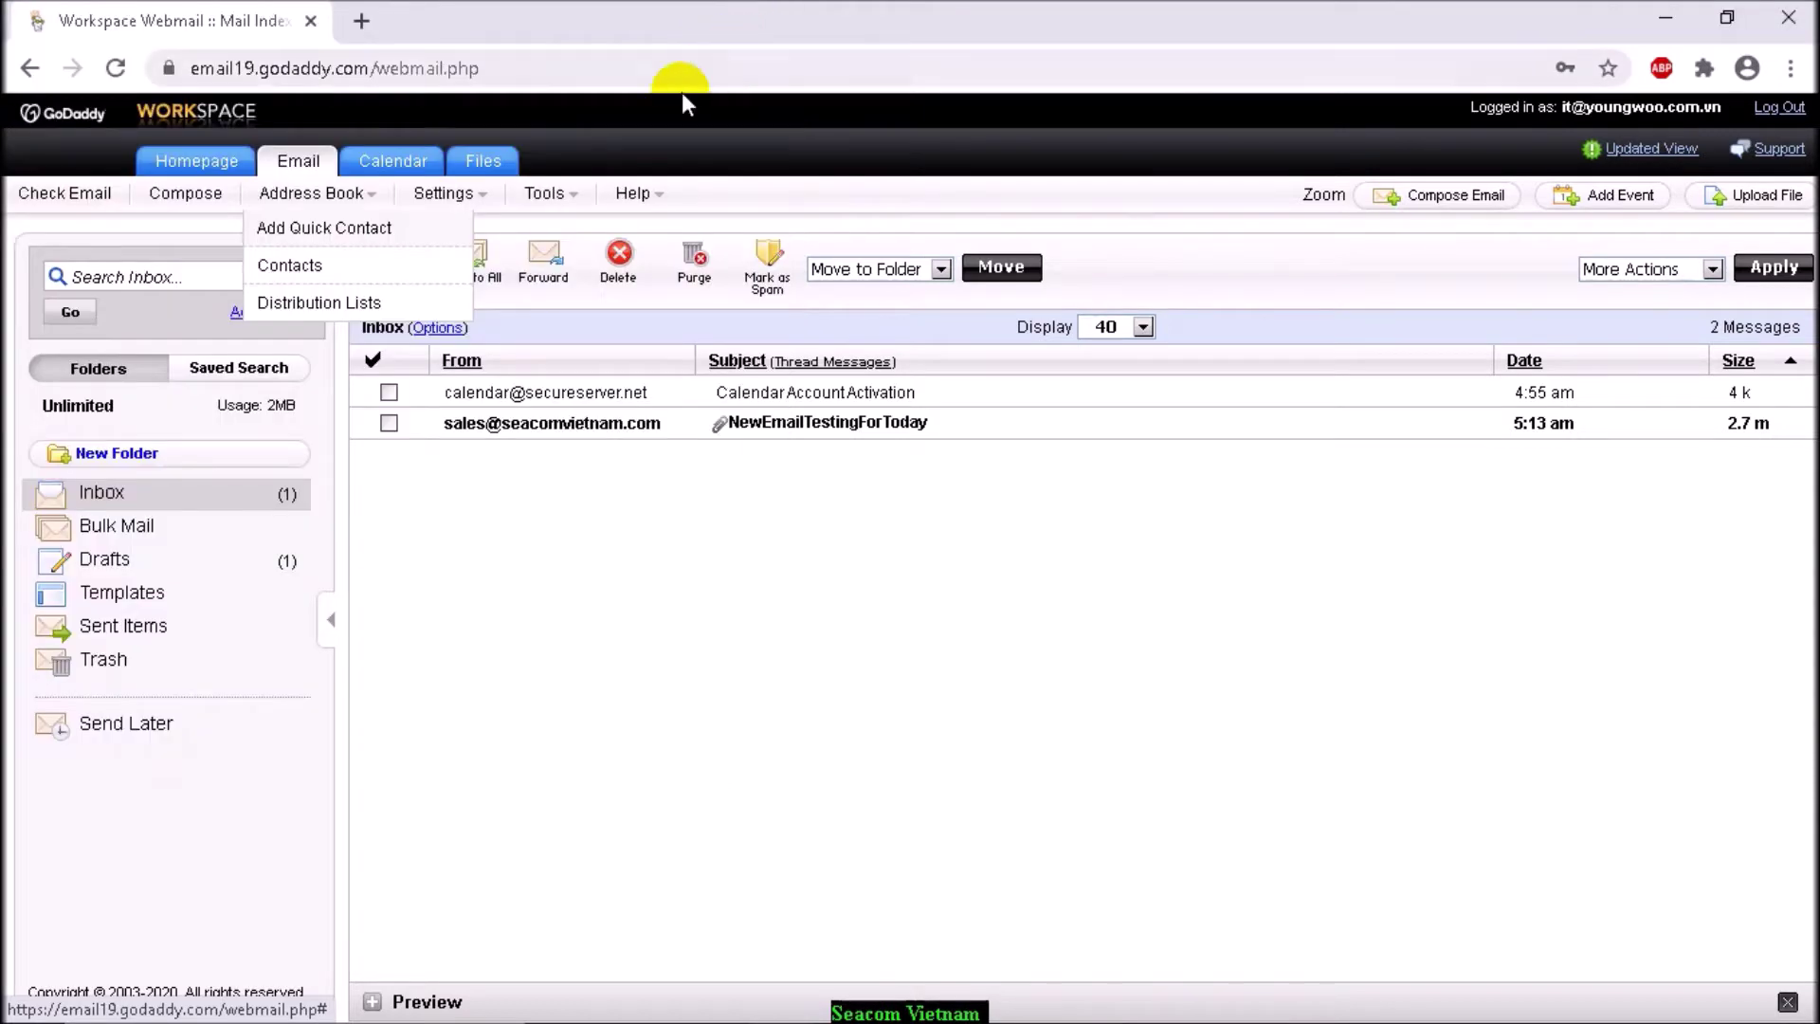
- Set the display time zone to Bangkok, Hanoi, Jakarta and the folder refresh time to 5 minutes, and save the settings
left_click(501, 195)
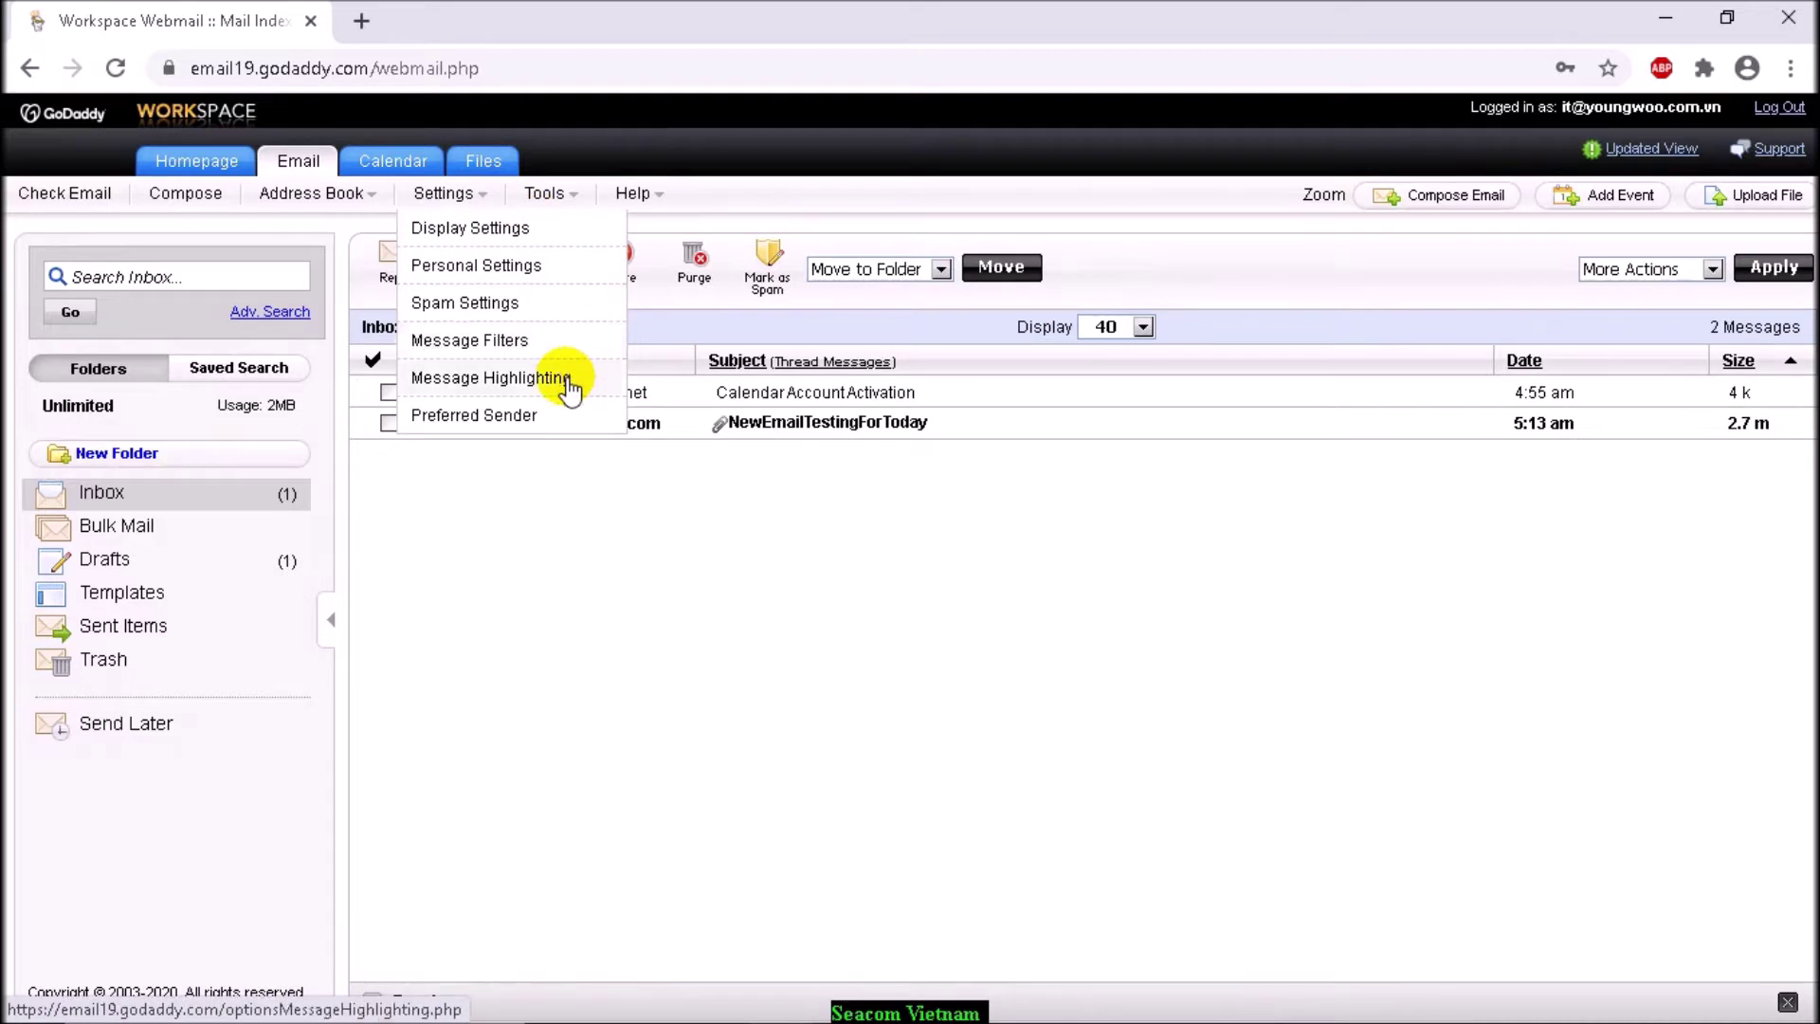
left_click(575, 236)
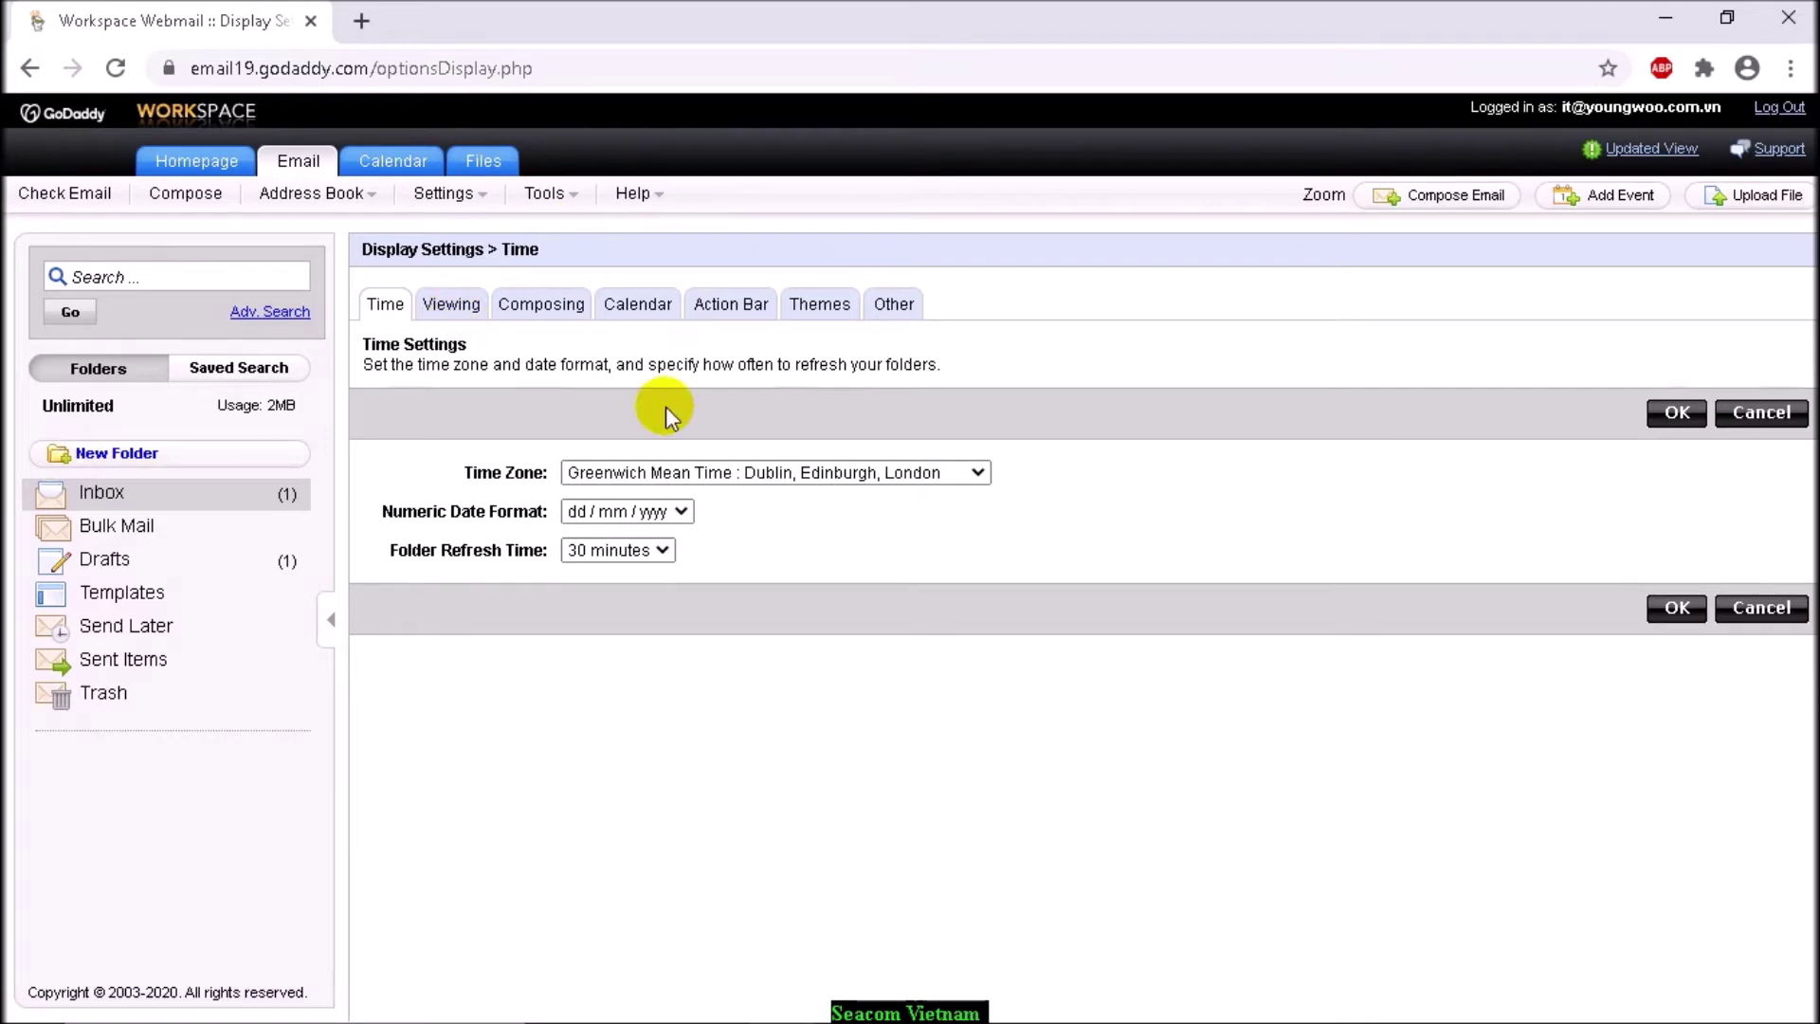
left_click(974, 472)
left_click_drag(987, 648, 980, 805)
left_click(868, 753)
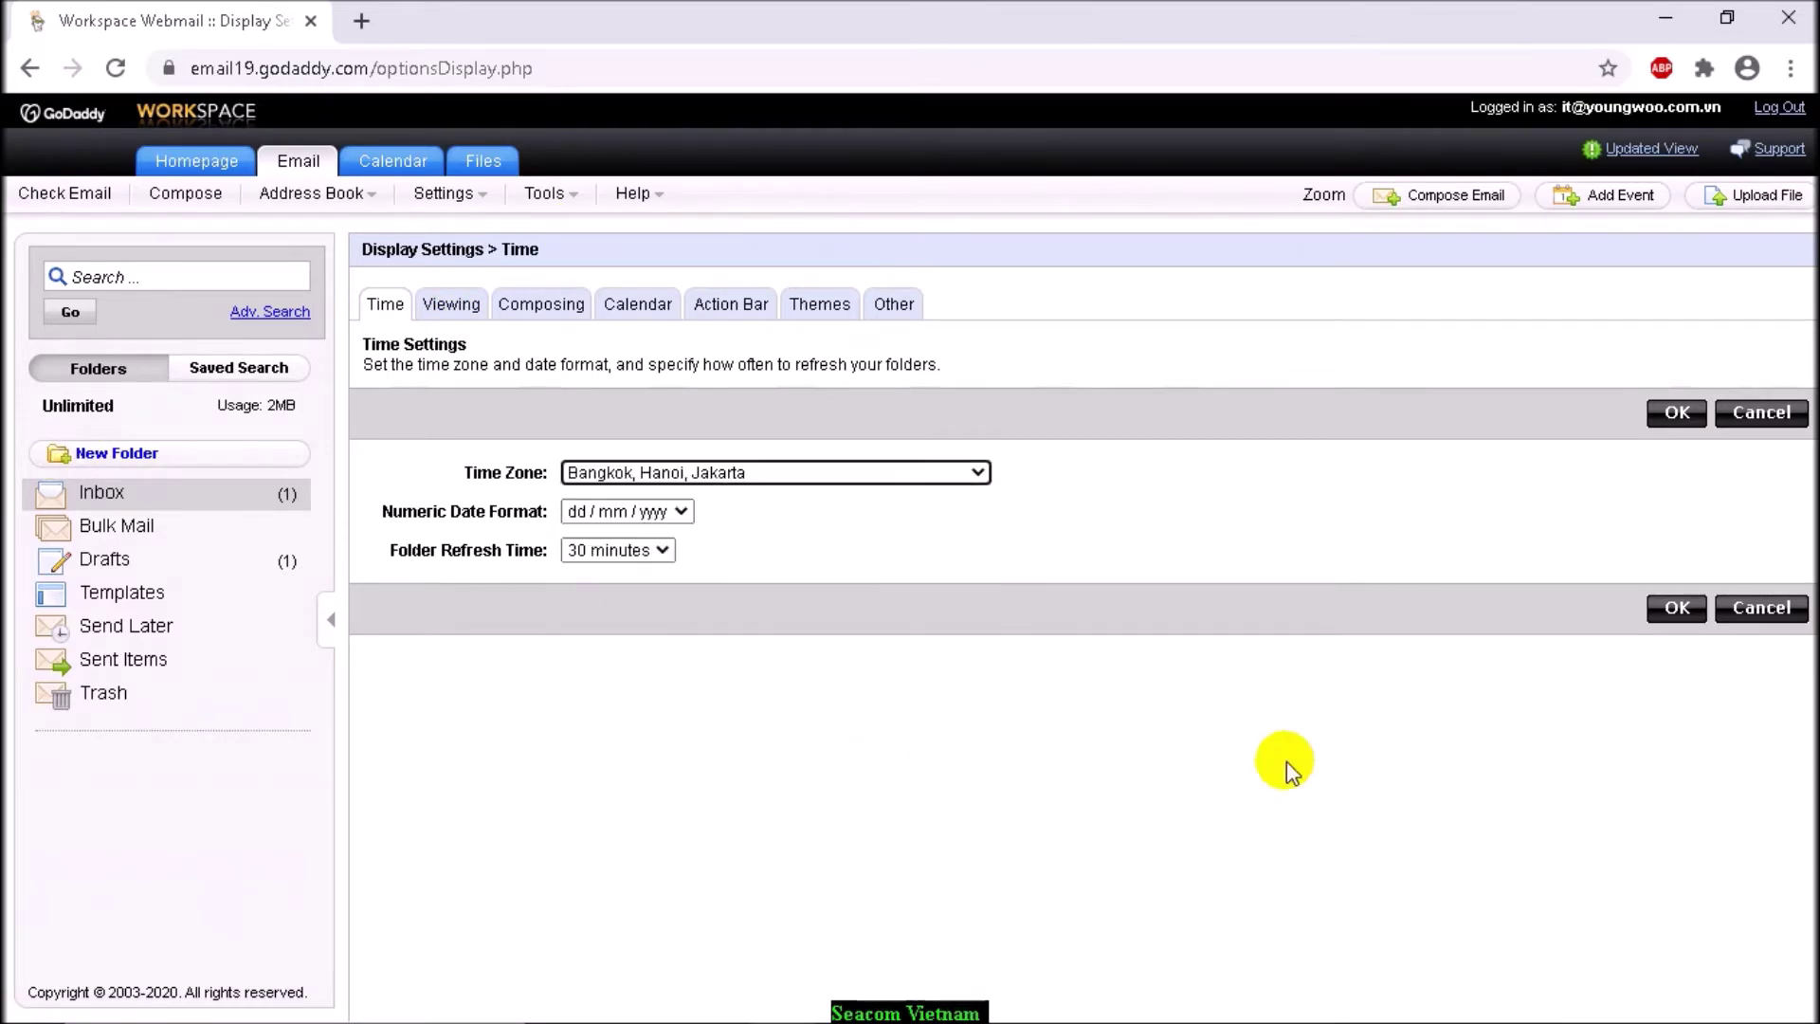
left_click(642, 551)
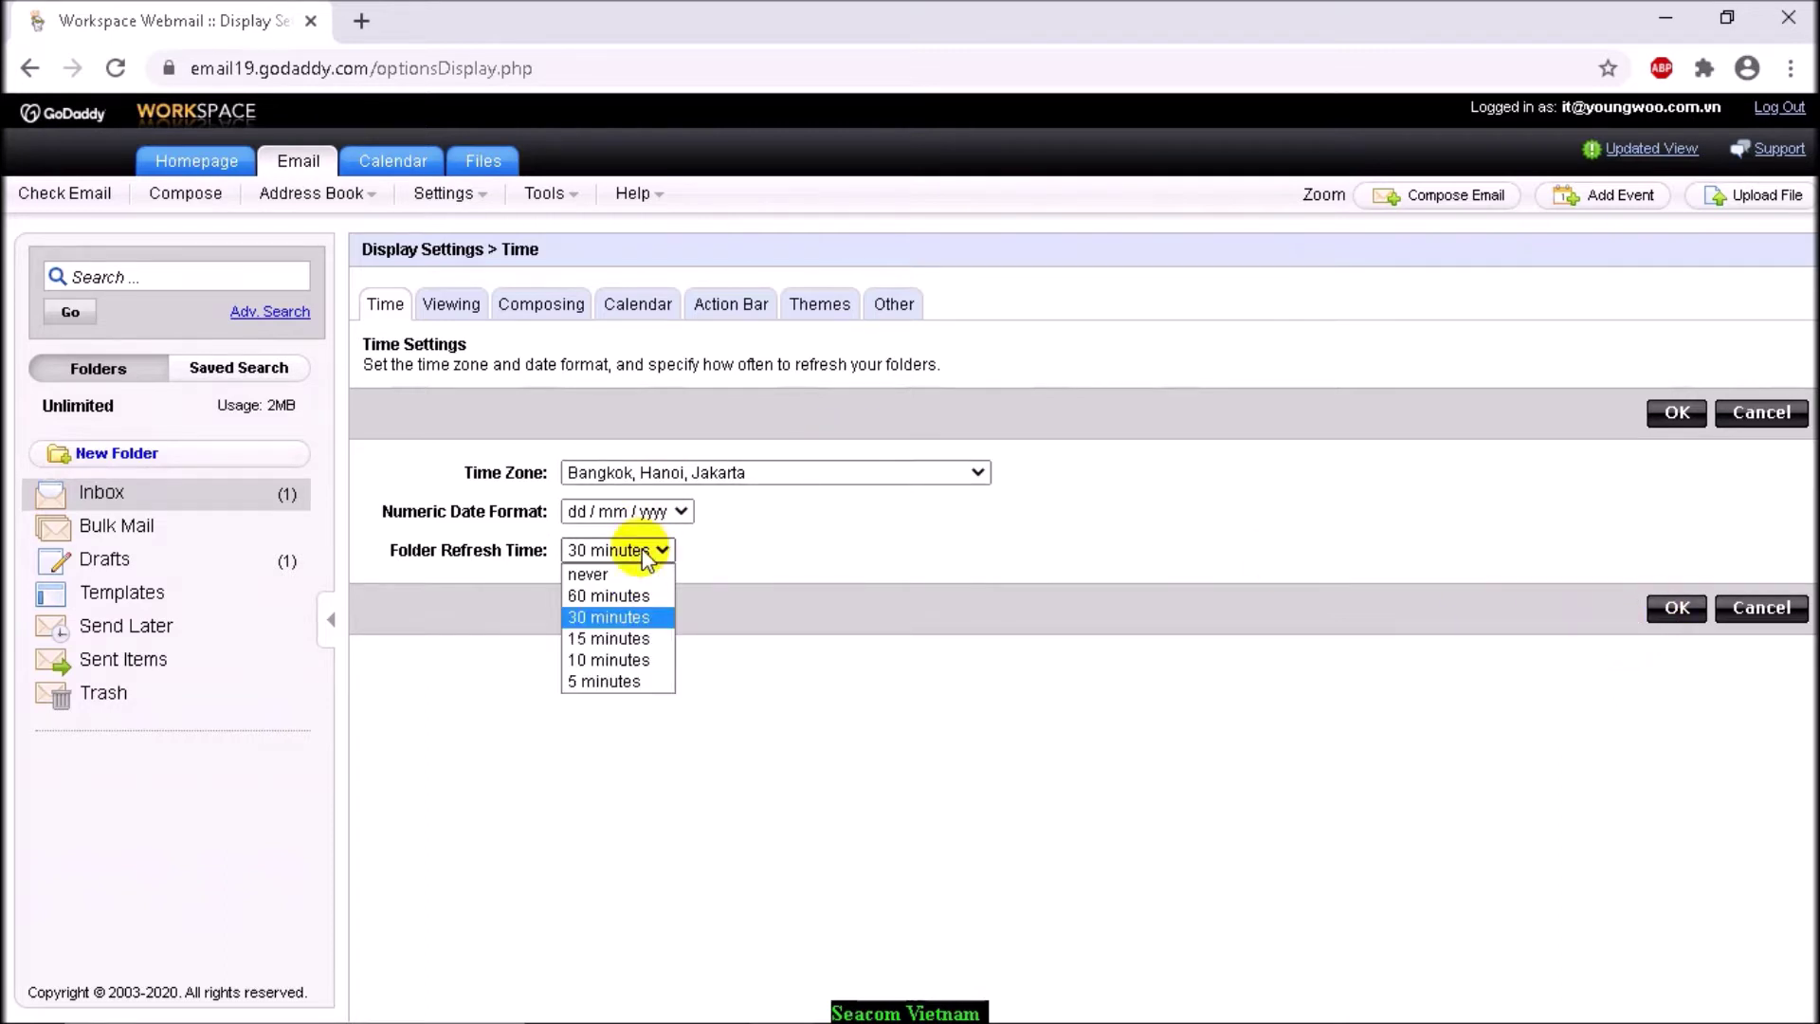
left_click(655, 681)
left_click(1677, 610)
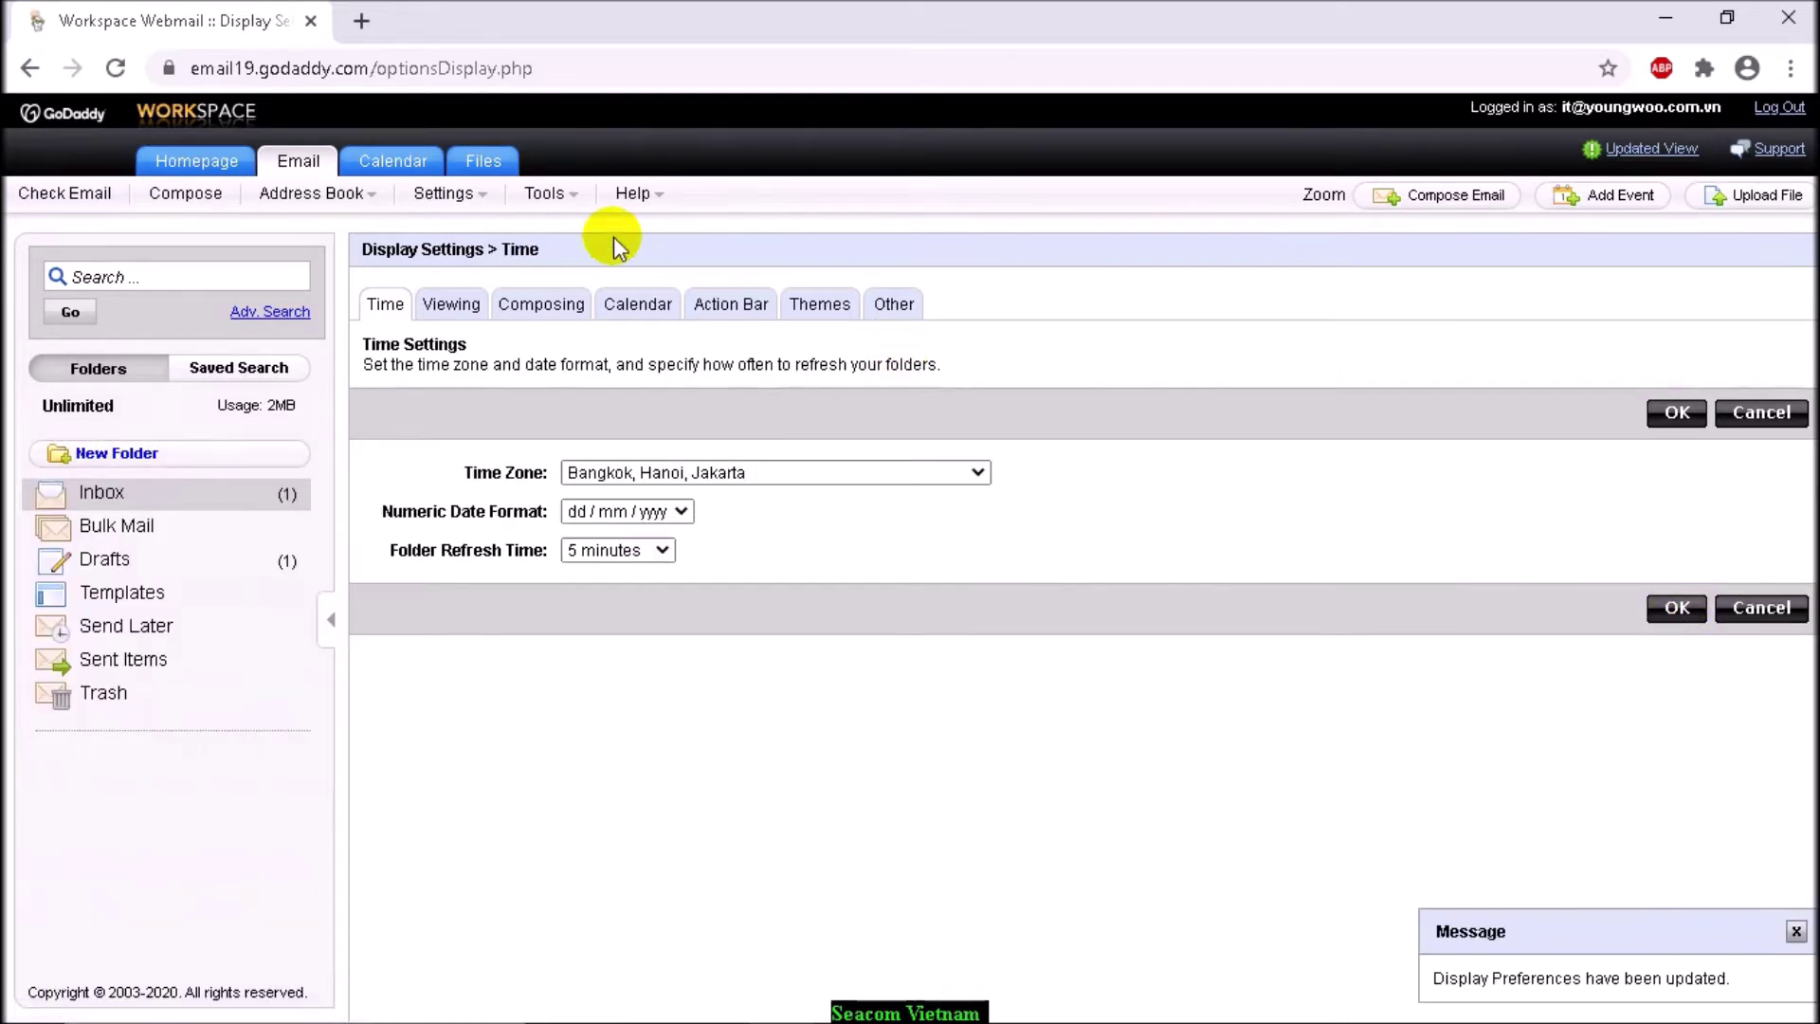
- Review the Viewing, Composing, Calendar and Action Bar display settings, including the view-after-action choices
left_click(462, 314)
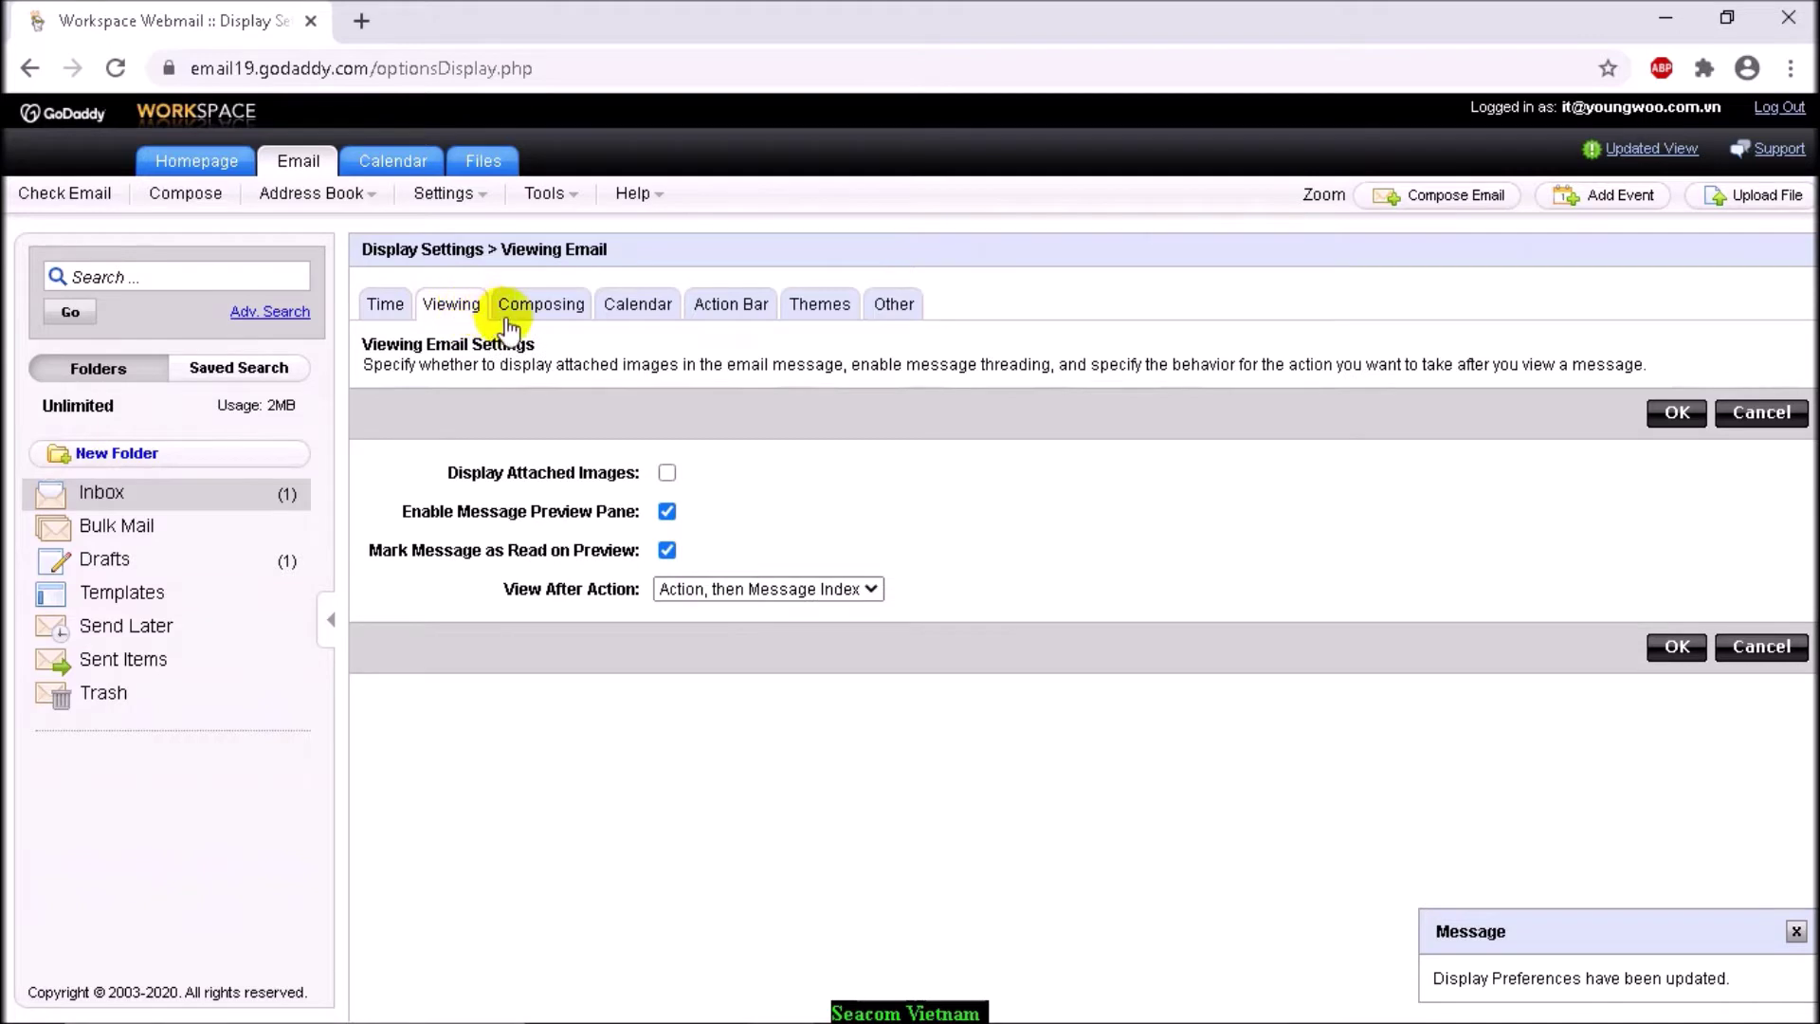
left_click(768, 588)
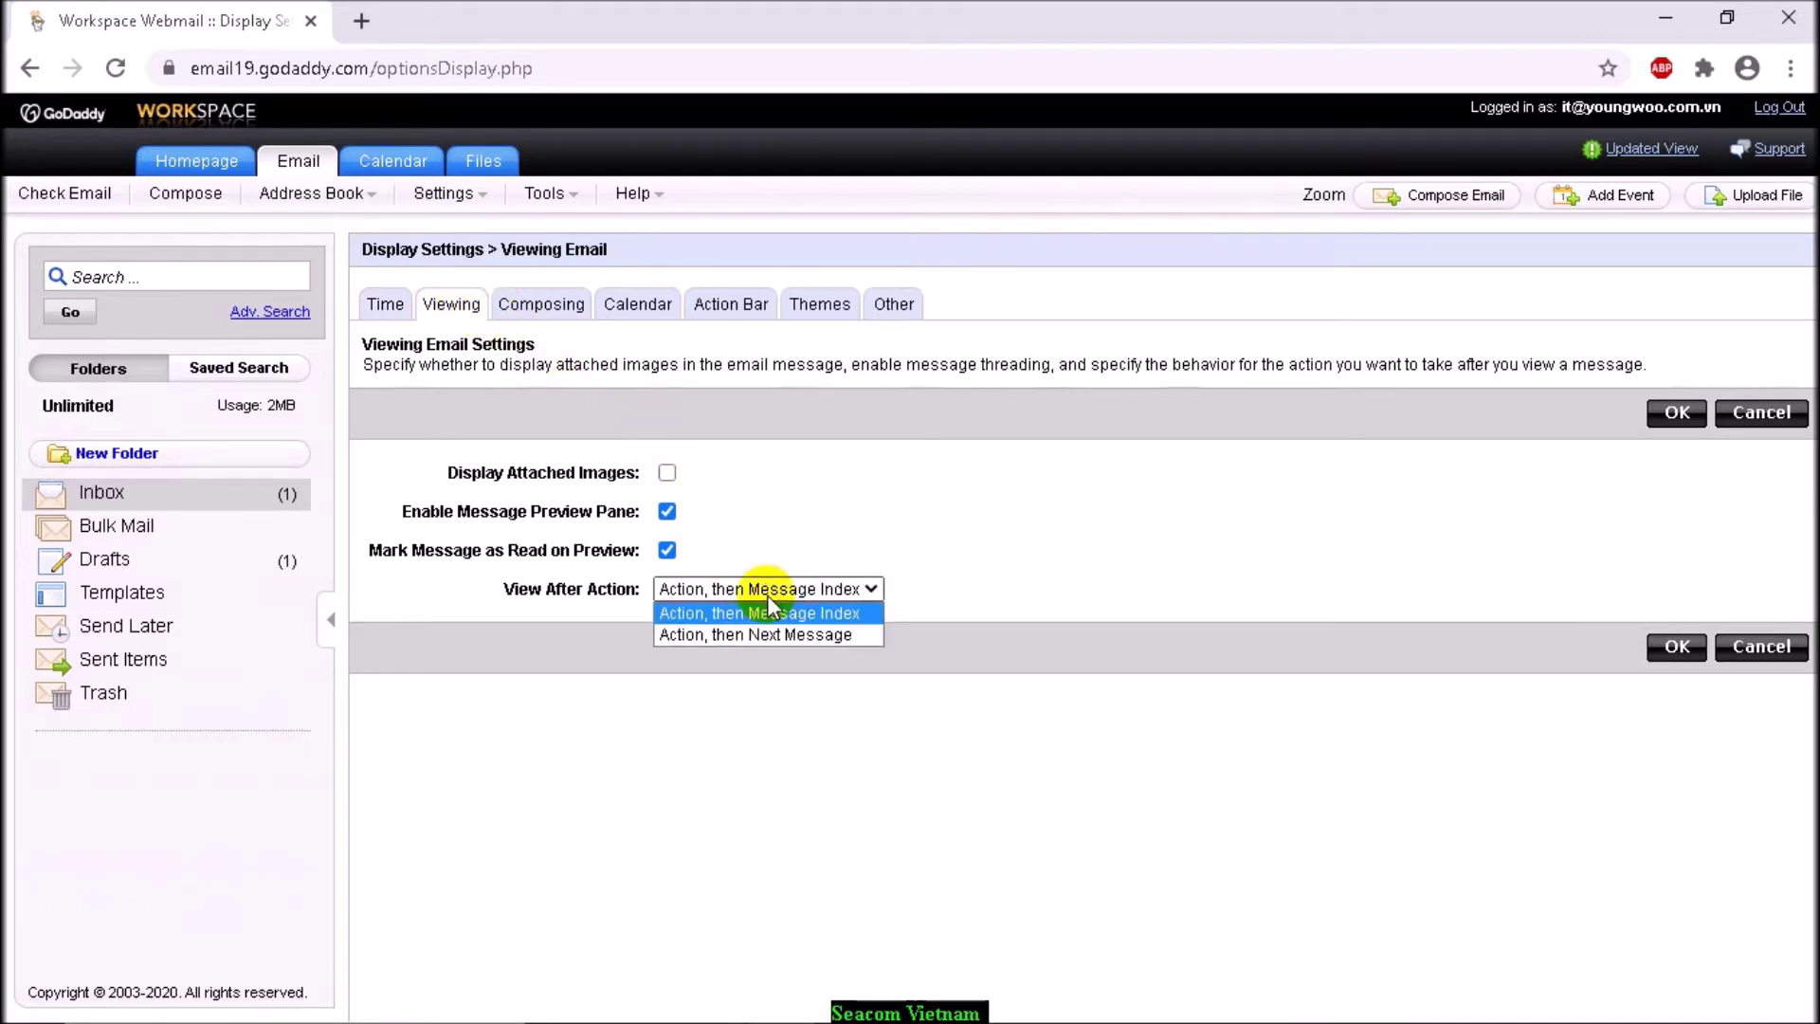
left_click(570, 305)
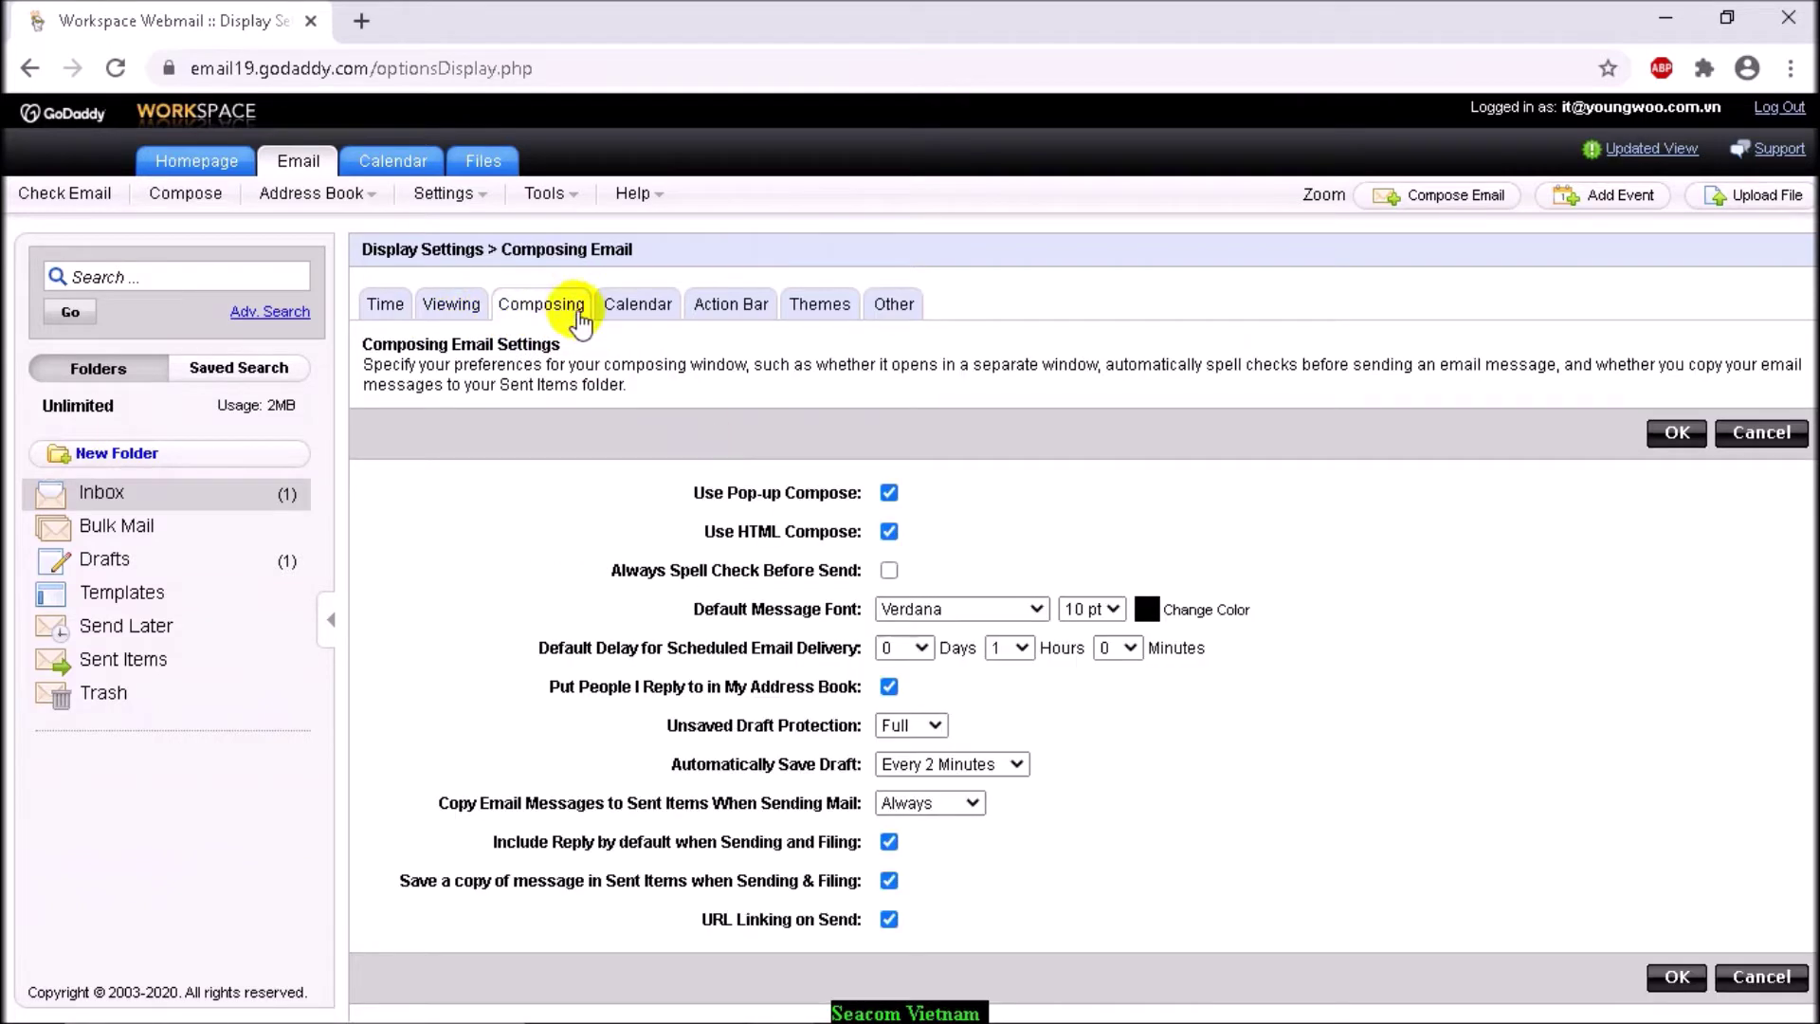
left_click(638, 307)
left_click(748, 313)
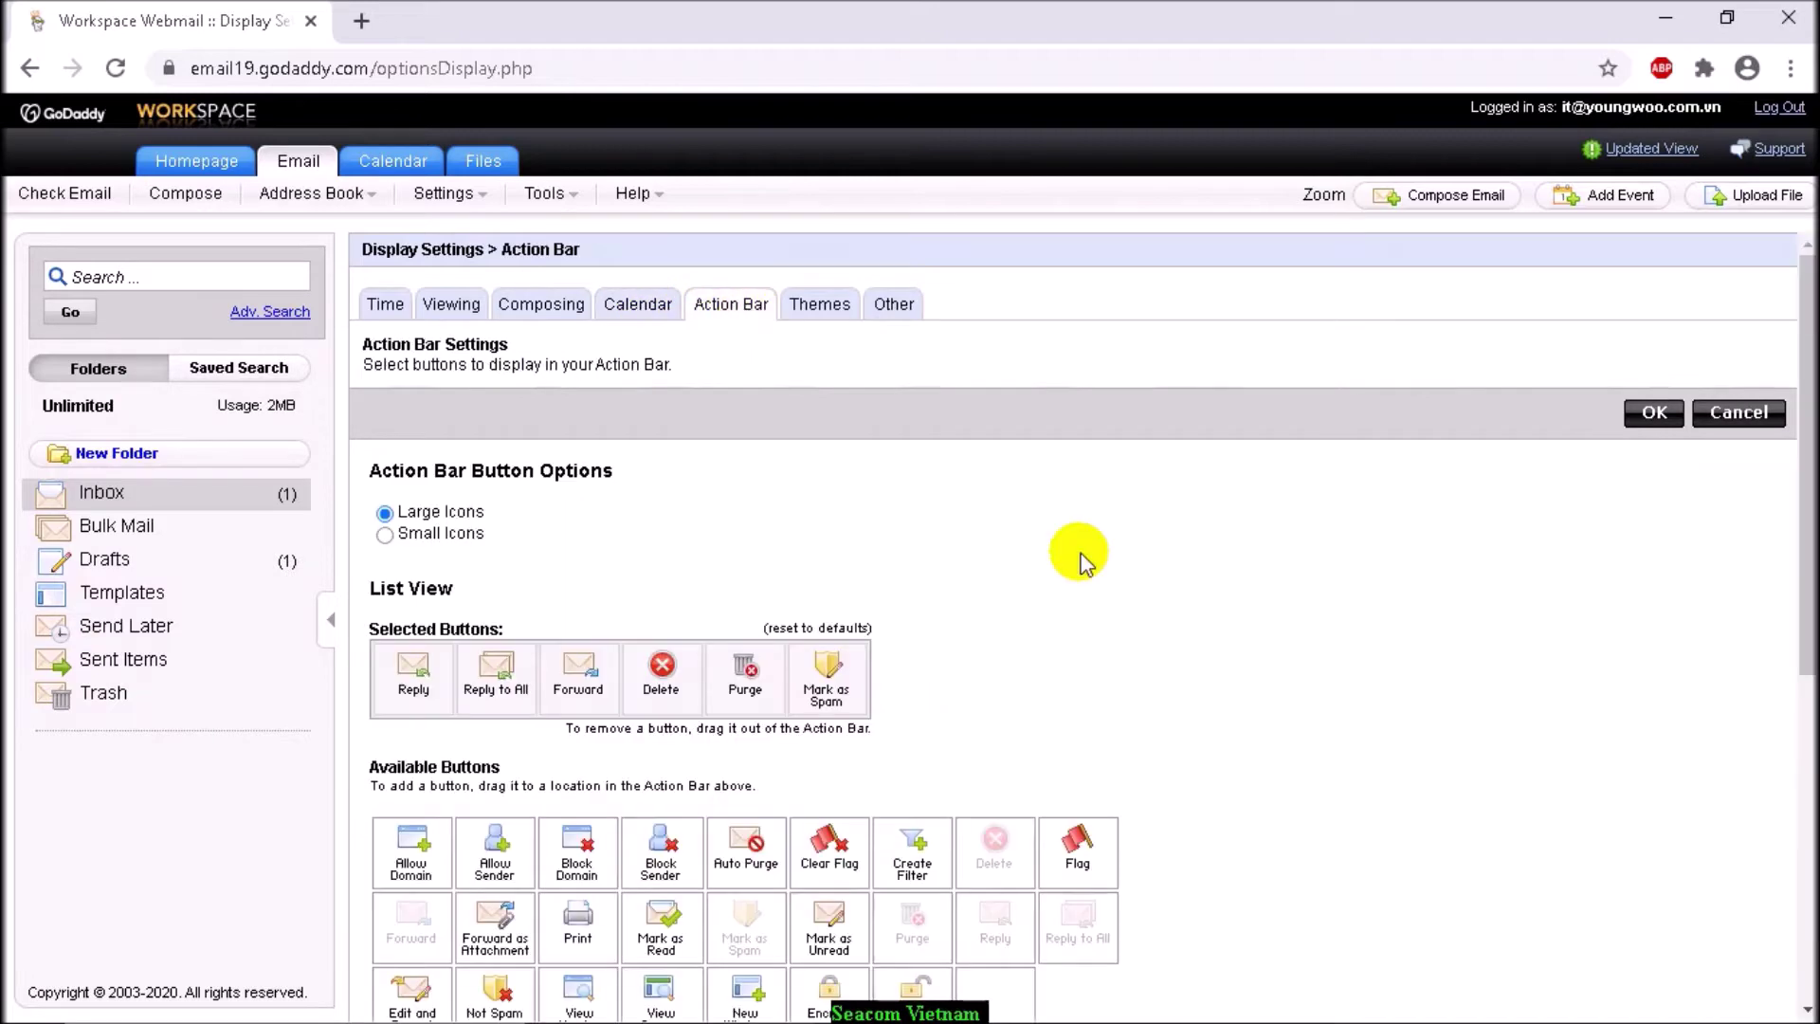
scroll(1068, 552, "down", 6)
scroll(1196, 660, "up", 6)
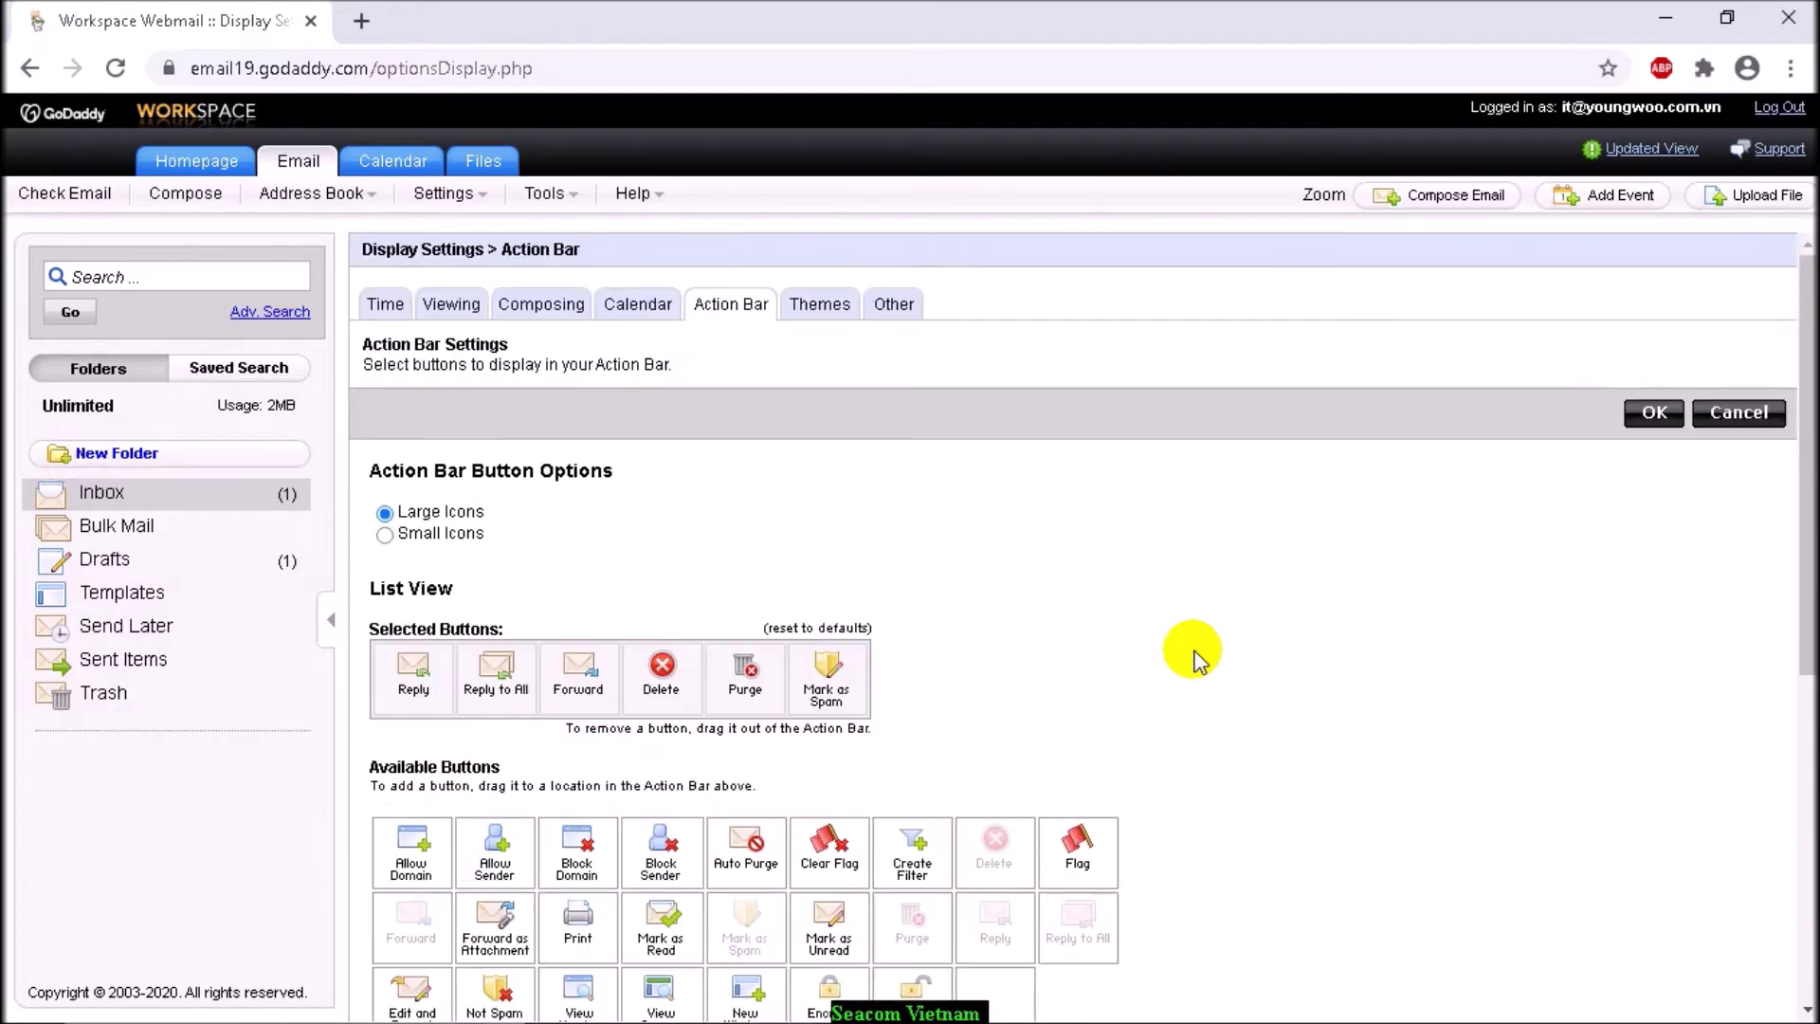
- Set the webmail color theme to Green and save it
left_click(821, 306)
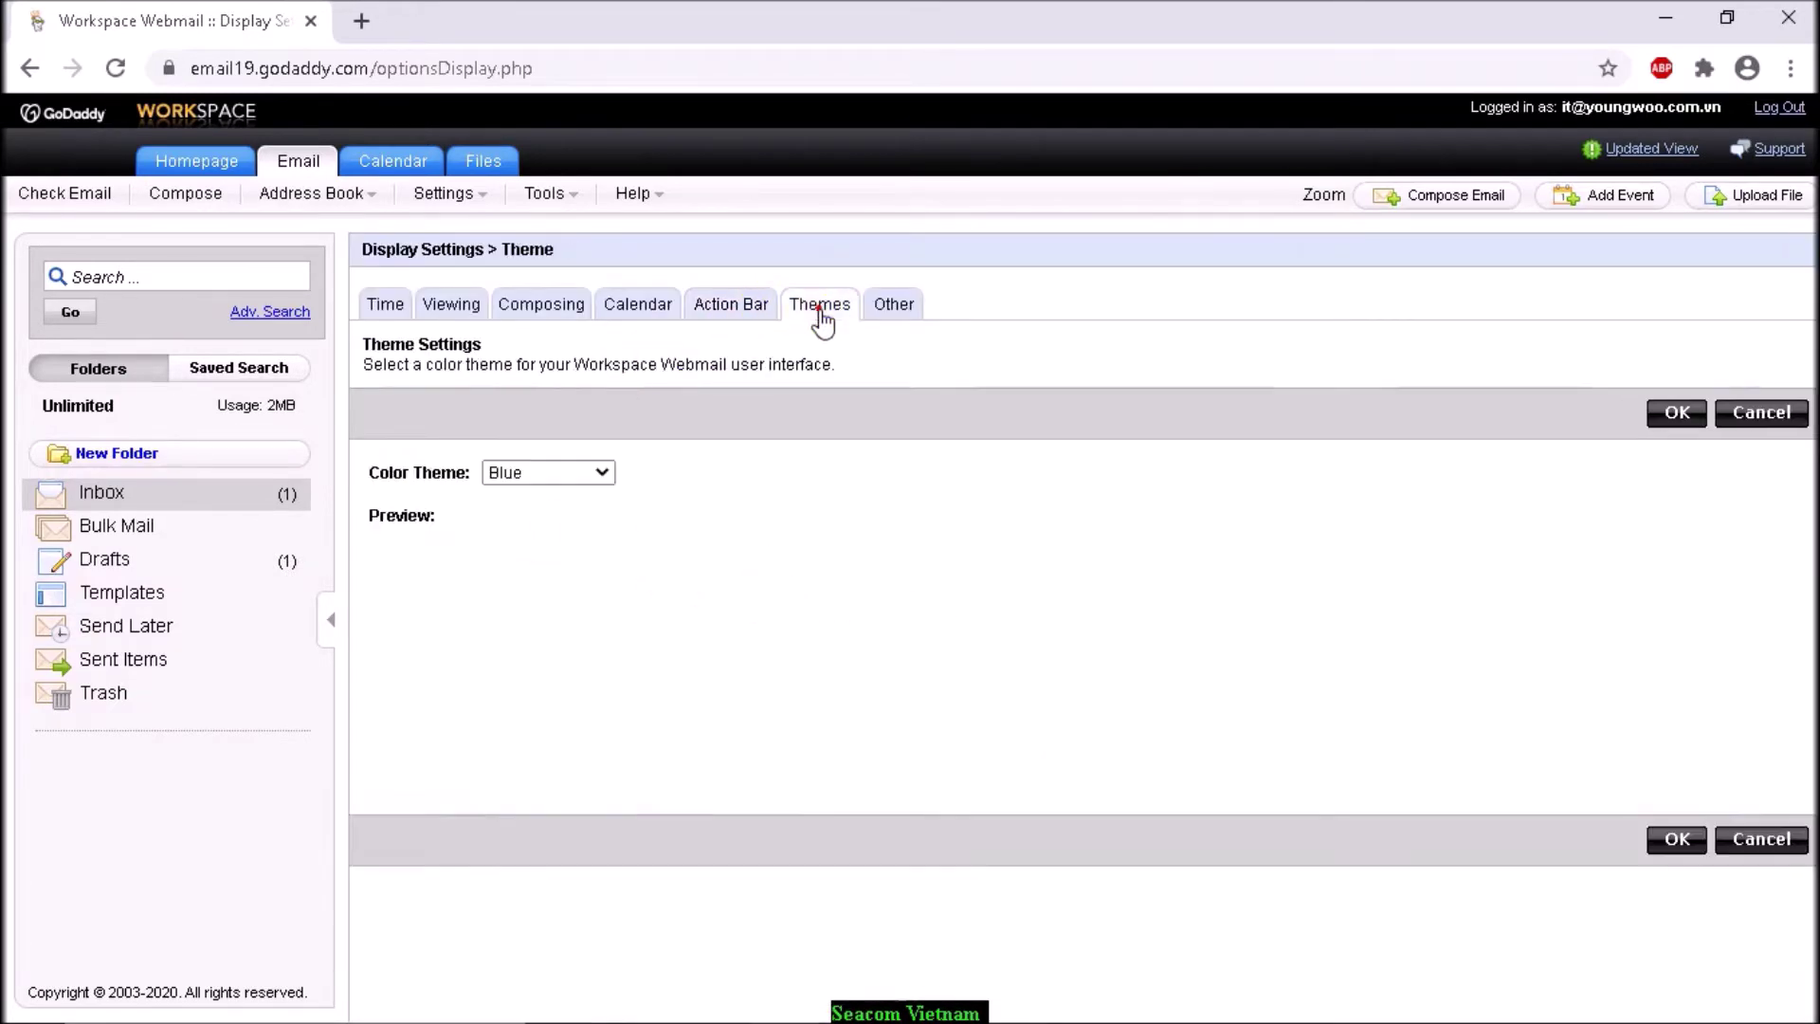
left_click(601, 472)
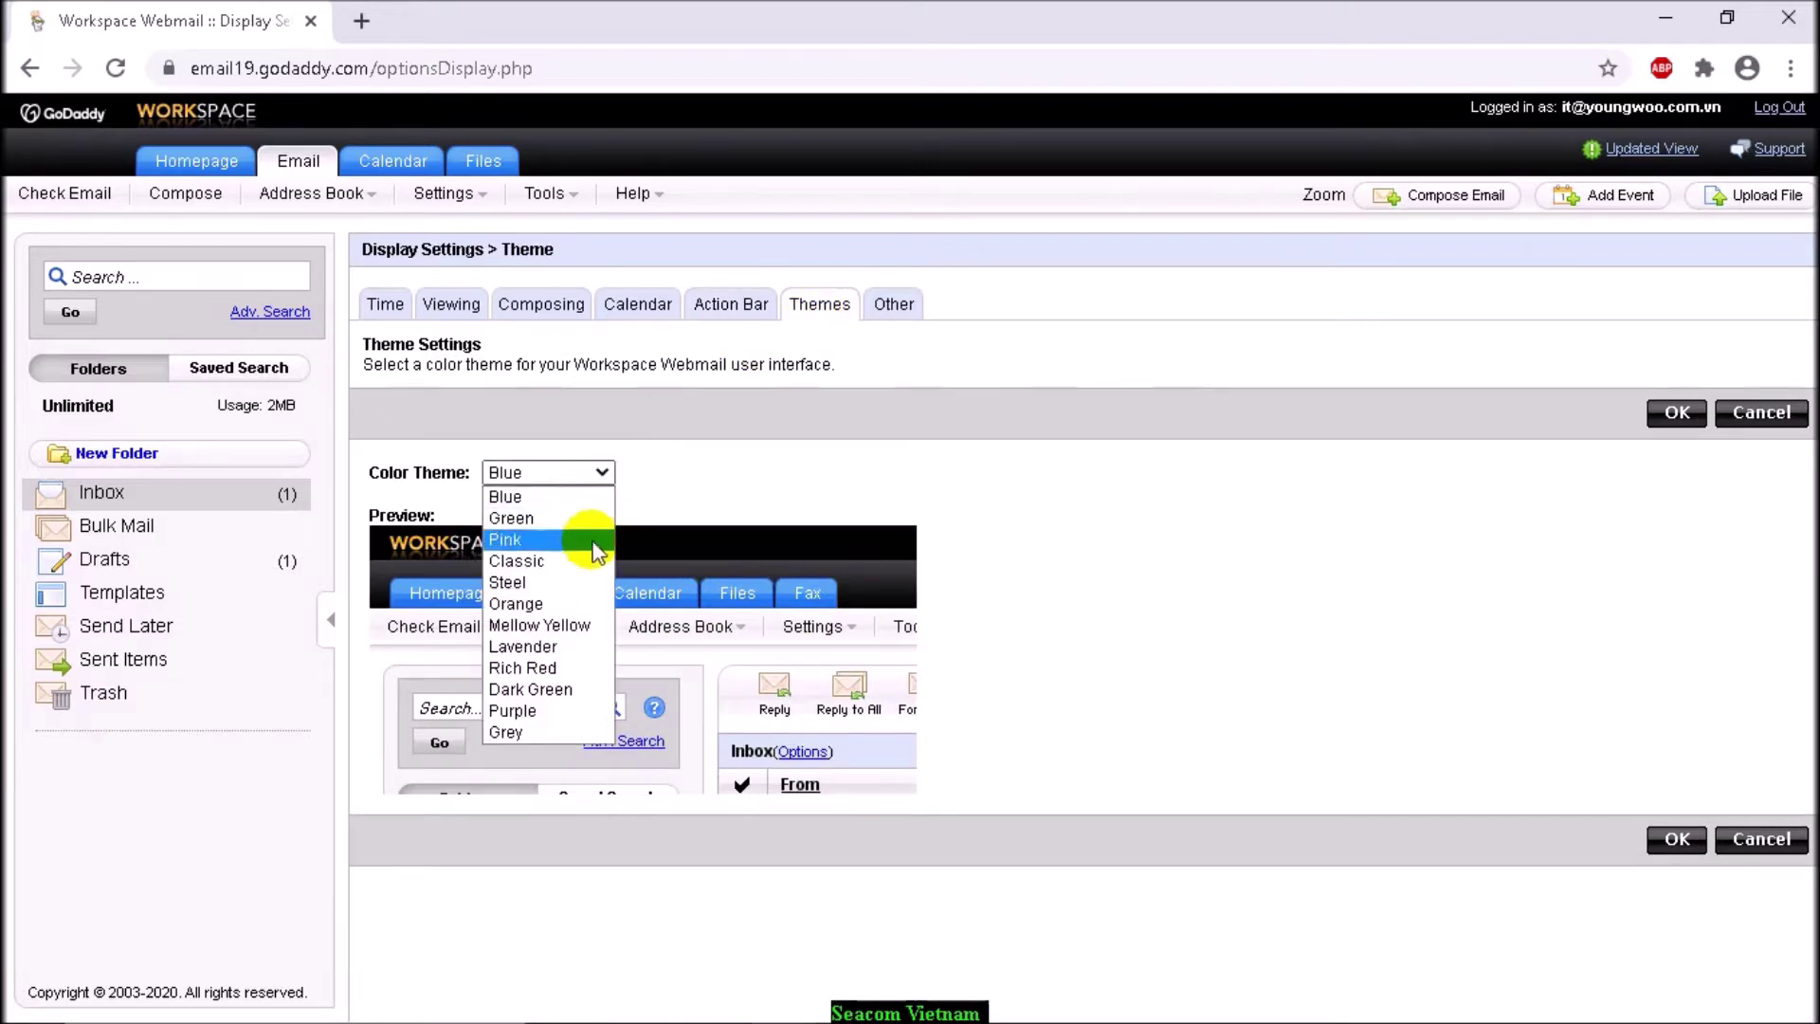
left_click(589, 519)
left_click(1674, 839)
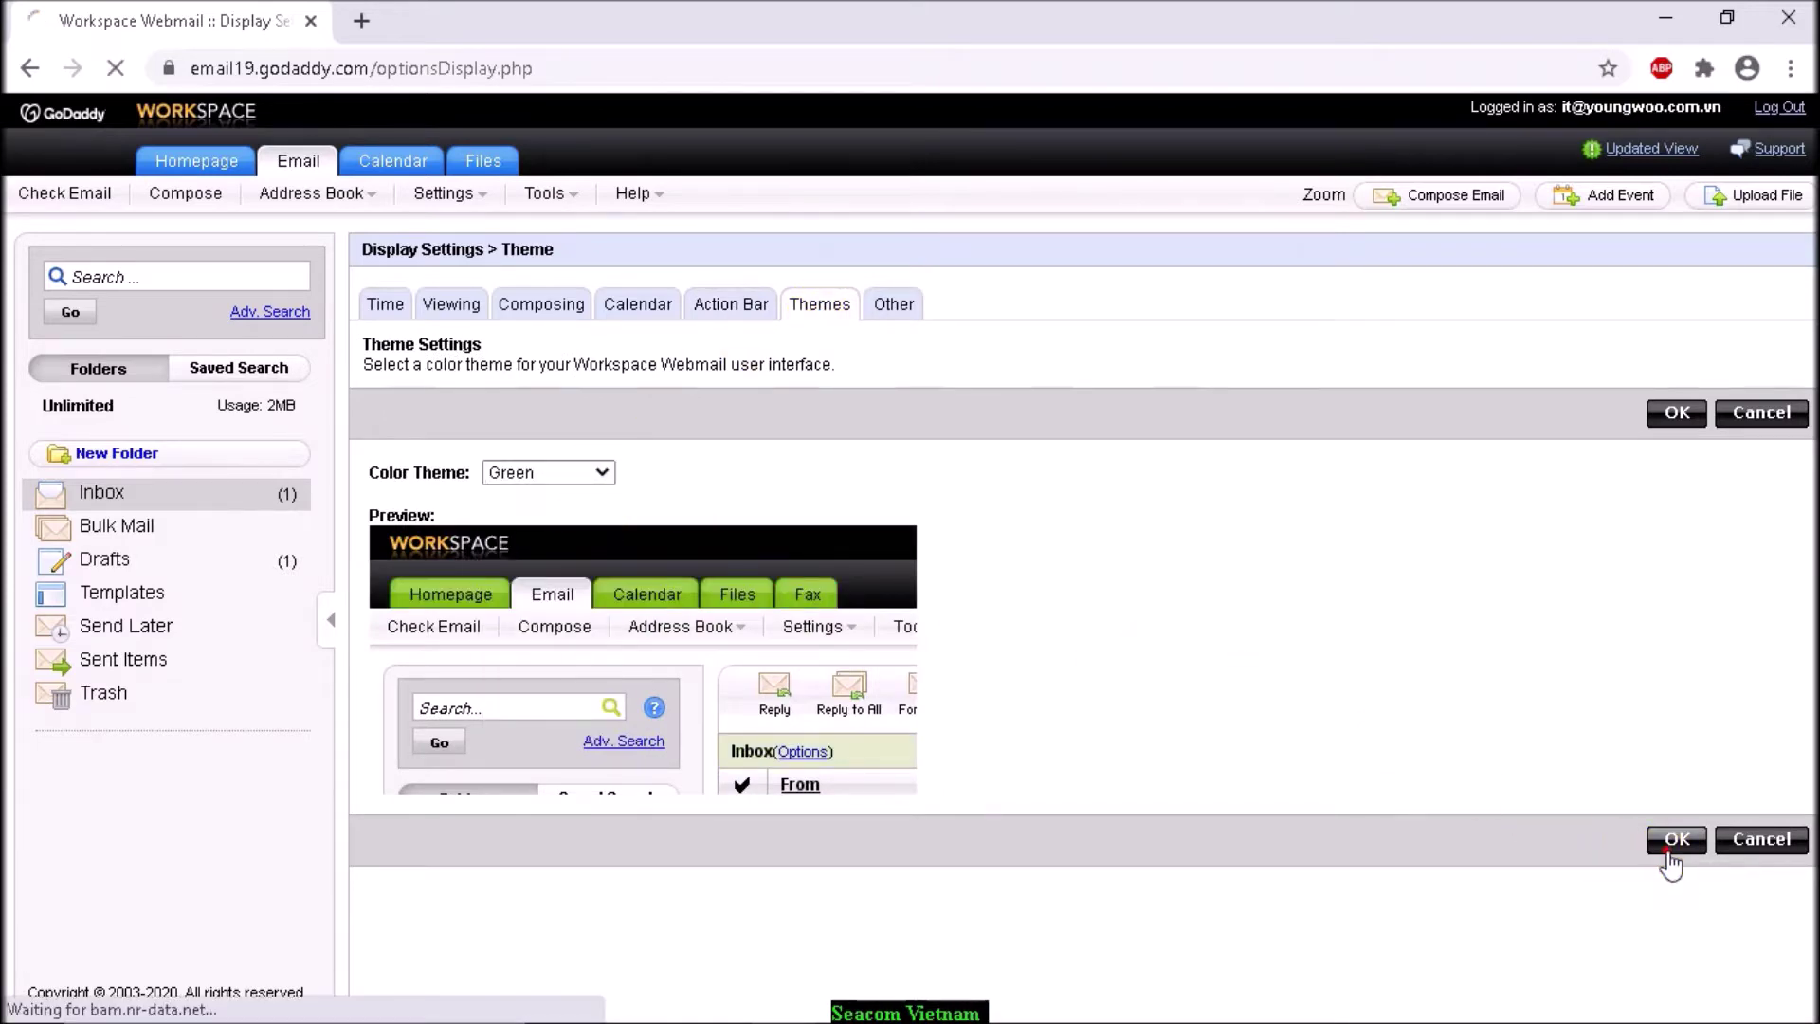
- Set the webmail color theme to Rich Red and save it
left_click(598, 472)
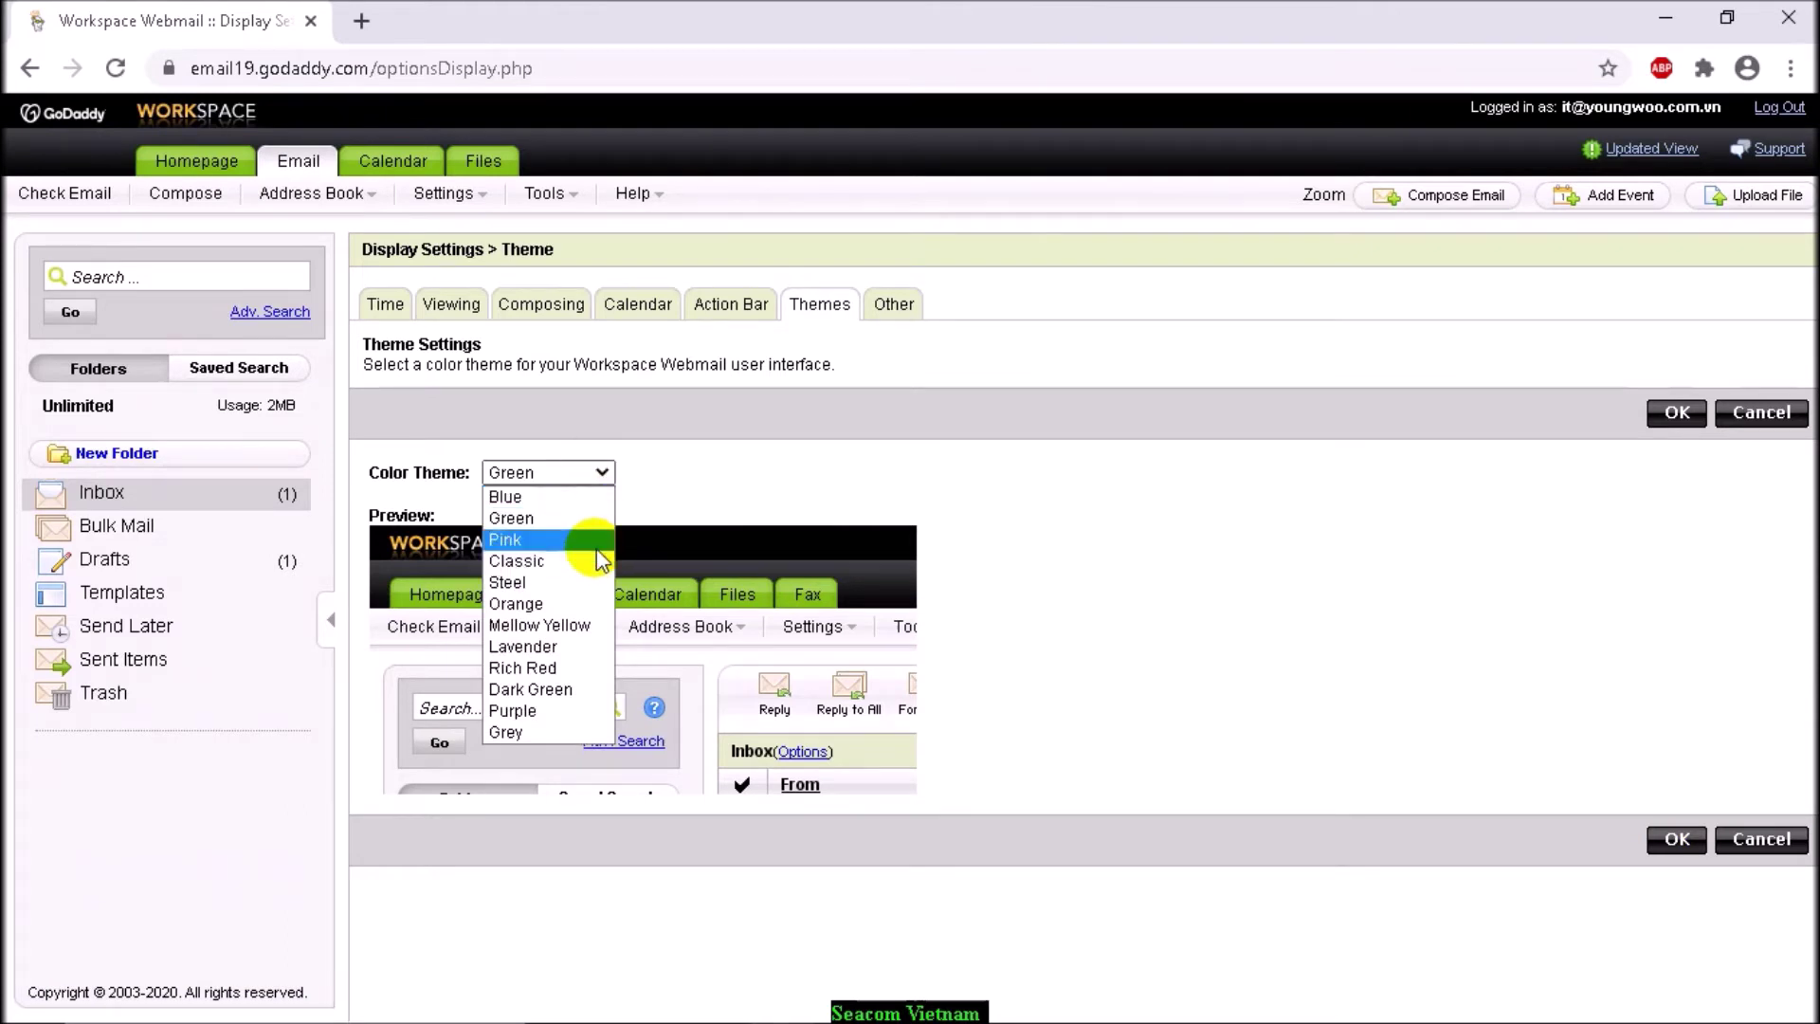
left_click(569, 668)
left_click(1675, 412)
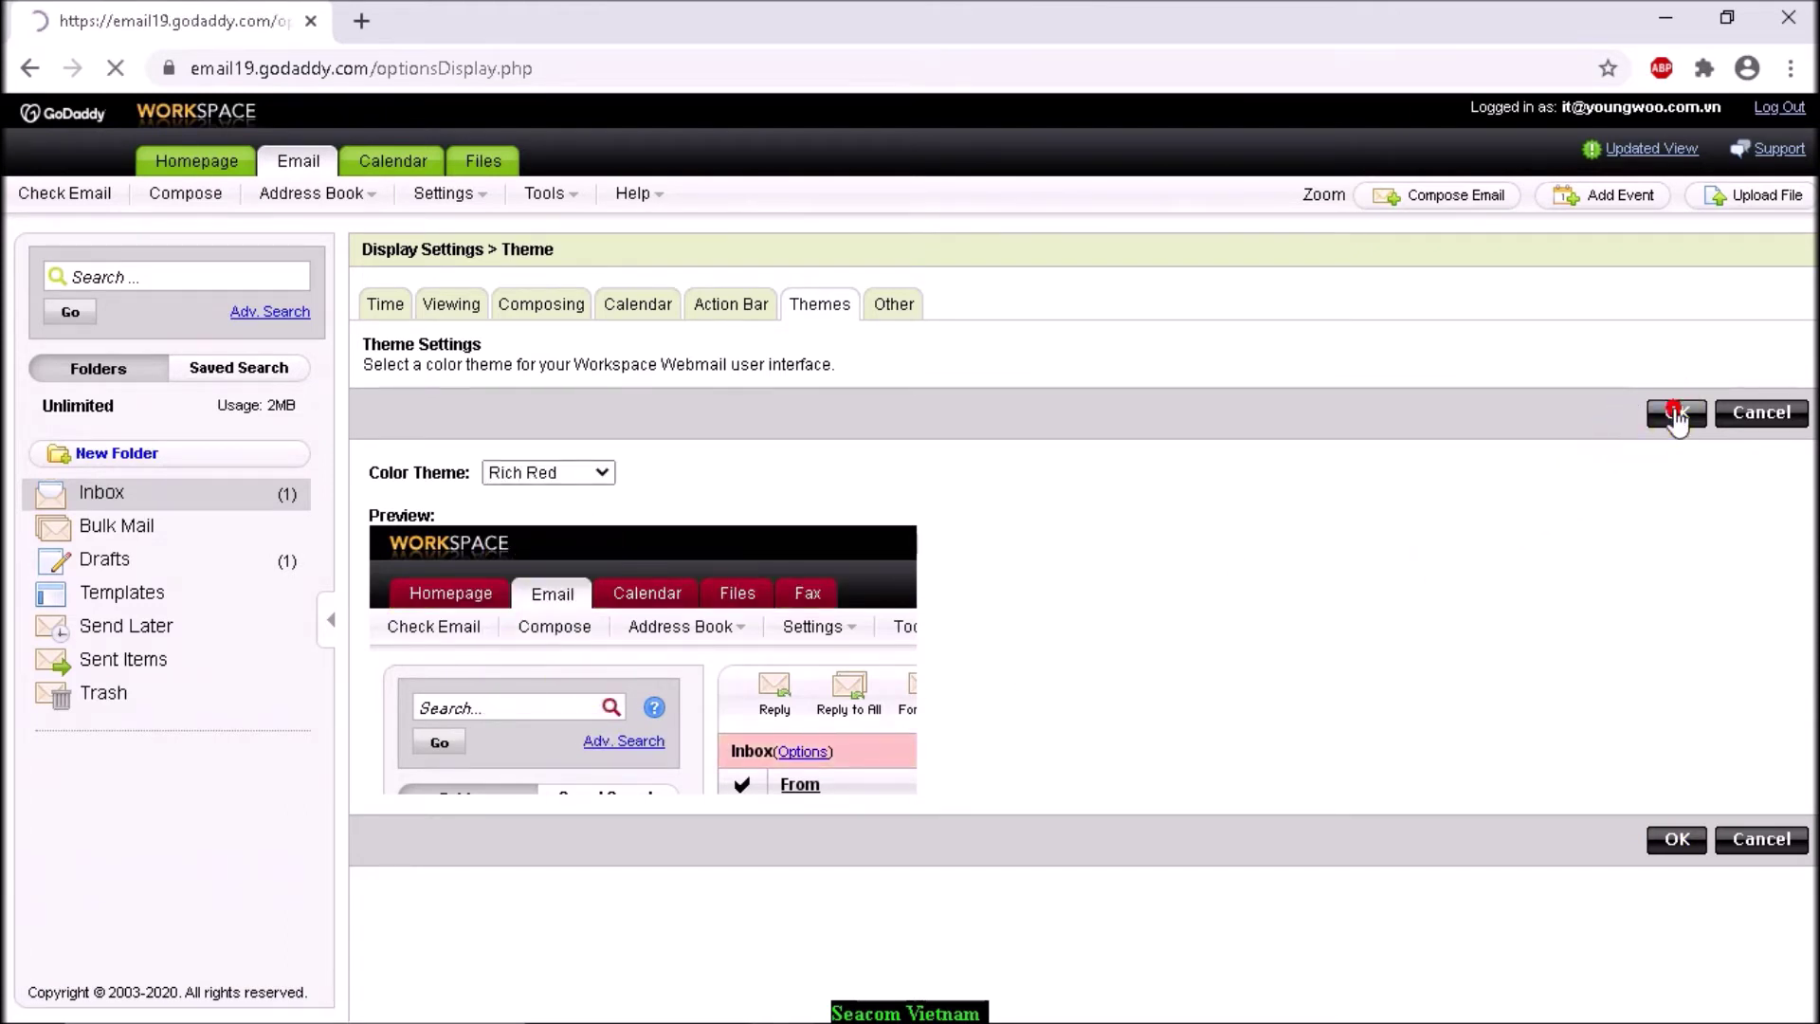
- Review the Other display settings and the Security section of the personal settings
left_click(905, 311)
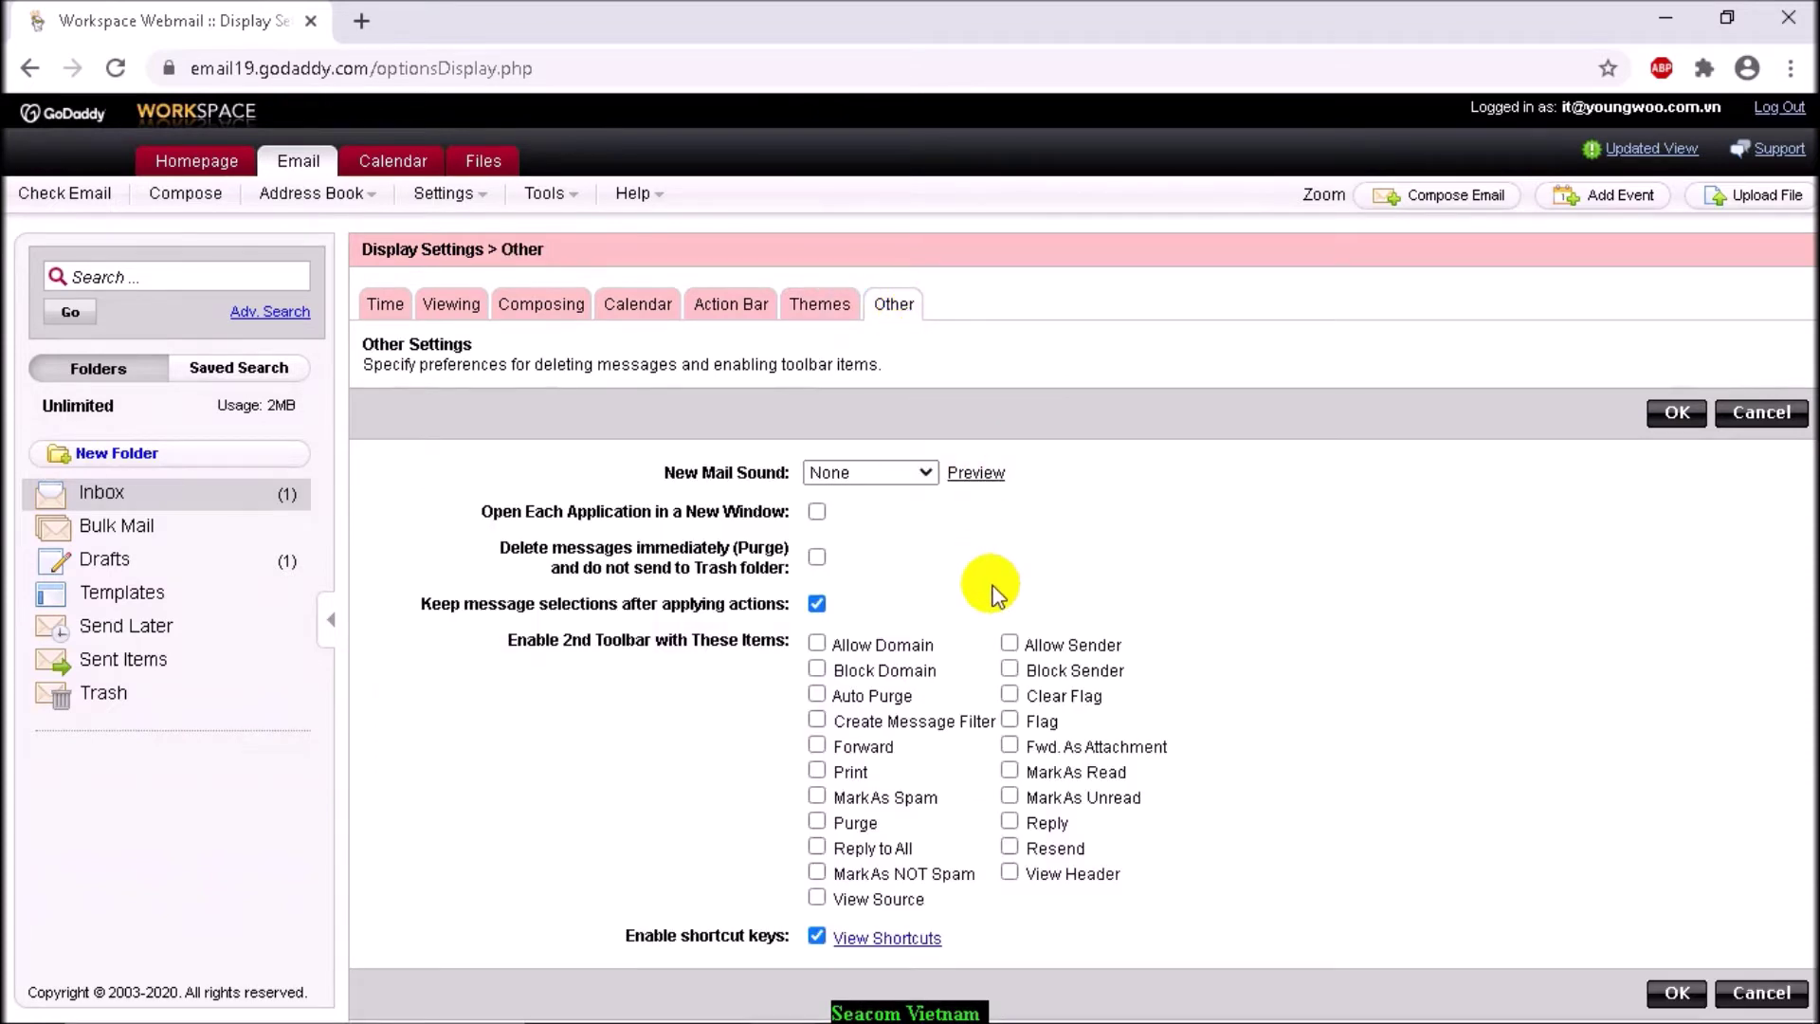
left_click(487, 194)
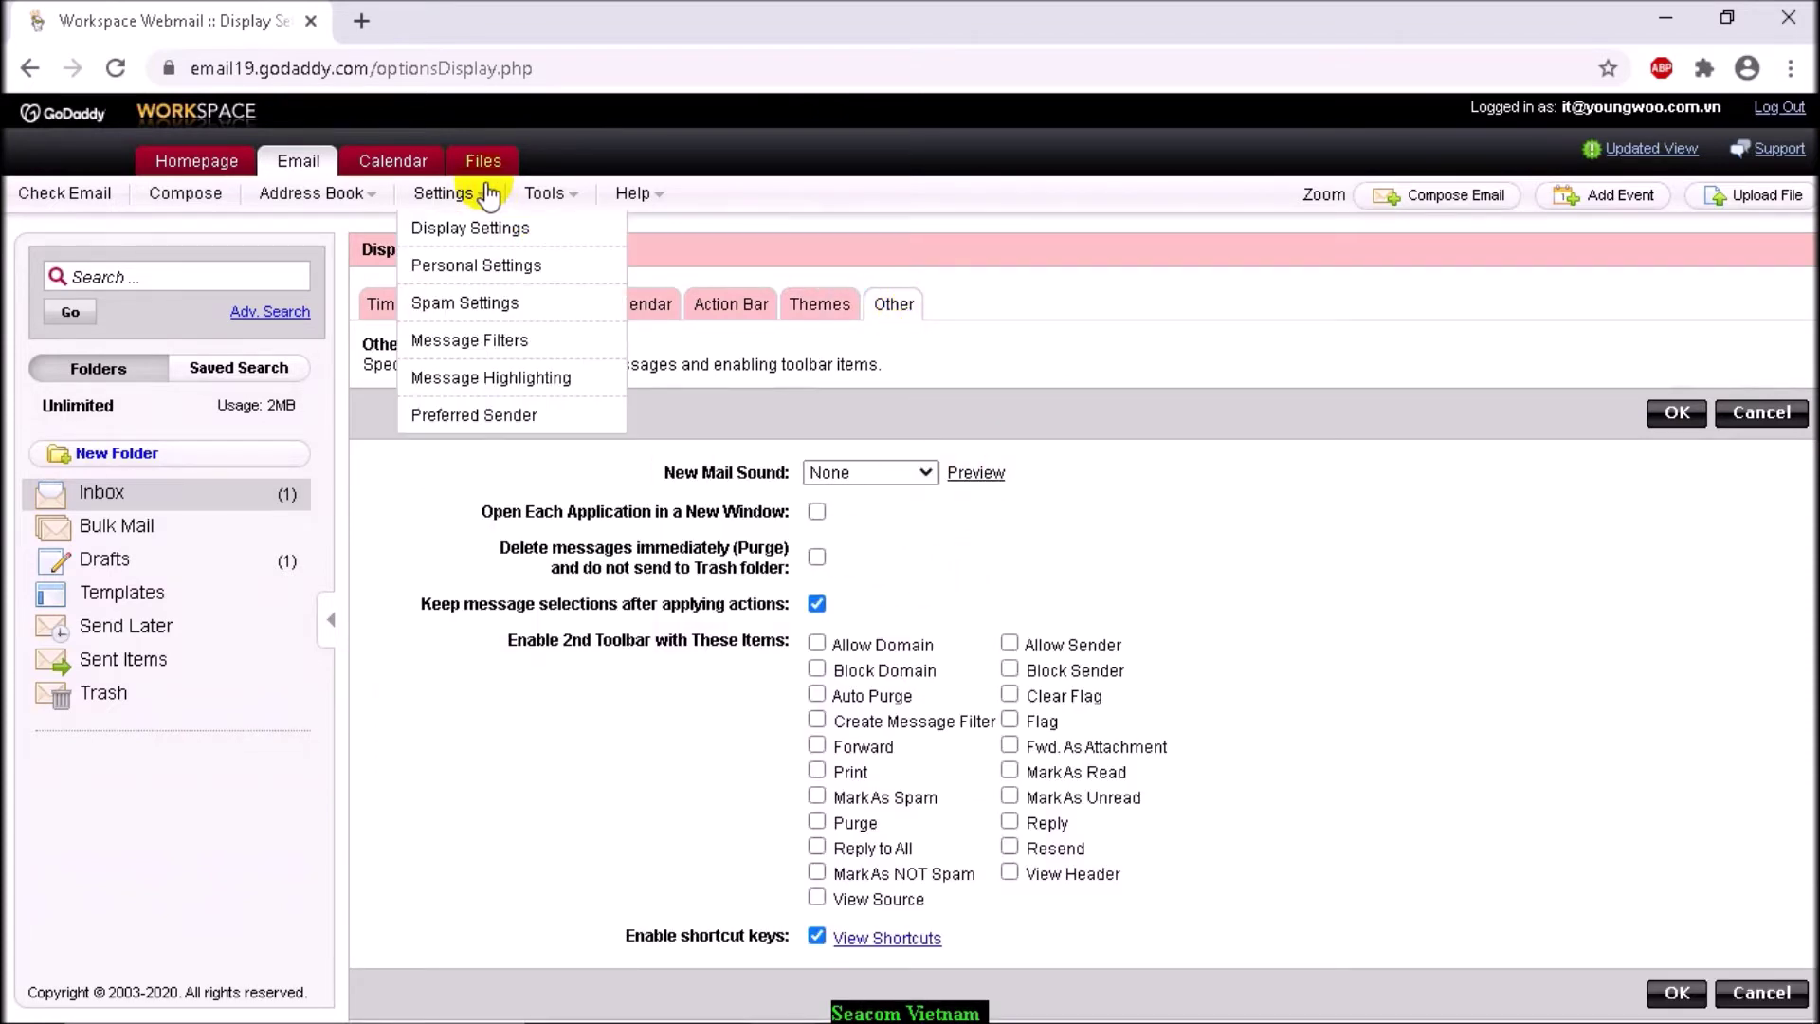
left_click(519, 270)
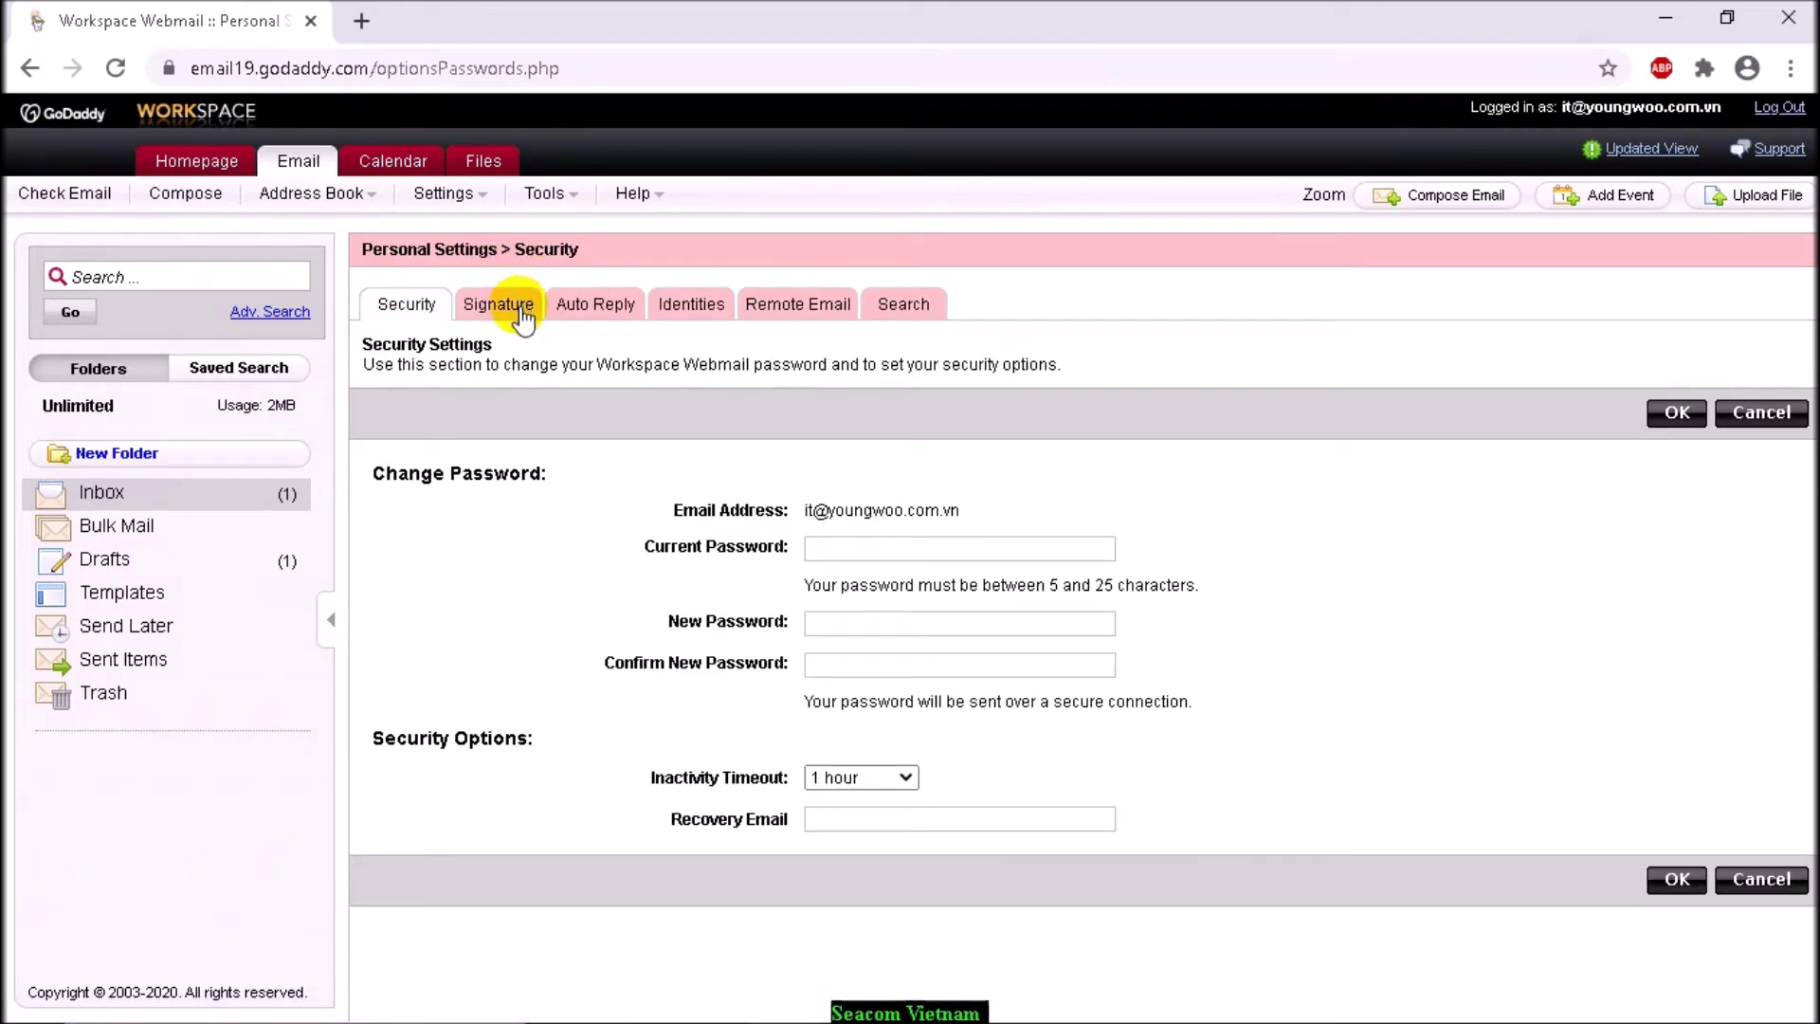
- Review the signature and letterhead options in the personal settings
left_click(521, 312)
scroll(972, 573, "down", 3)
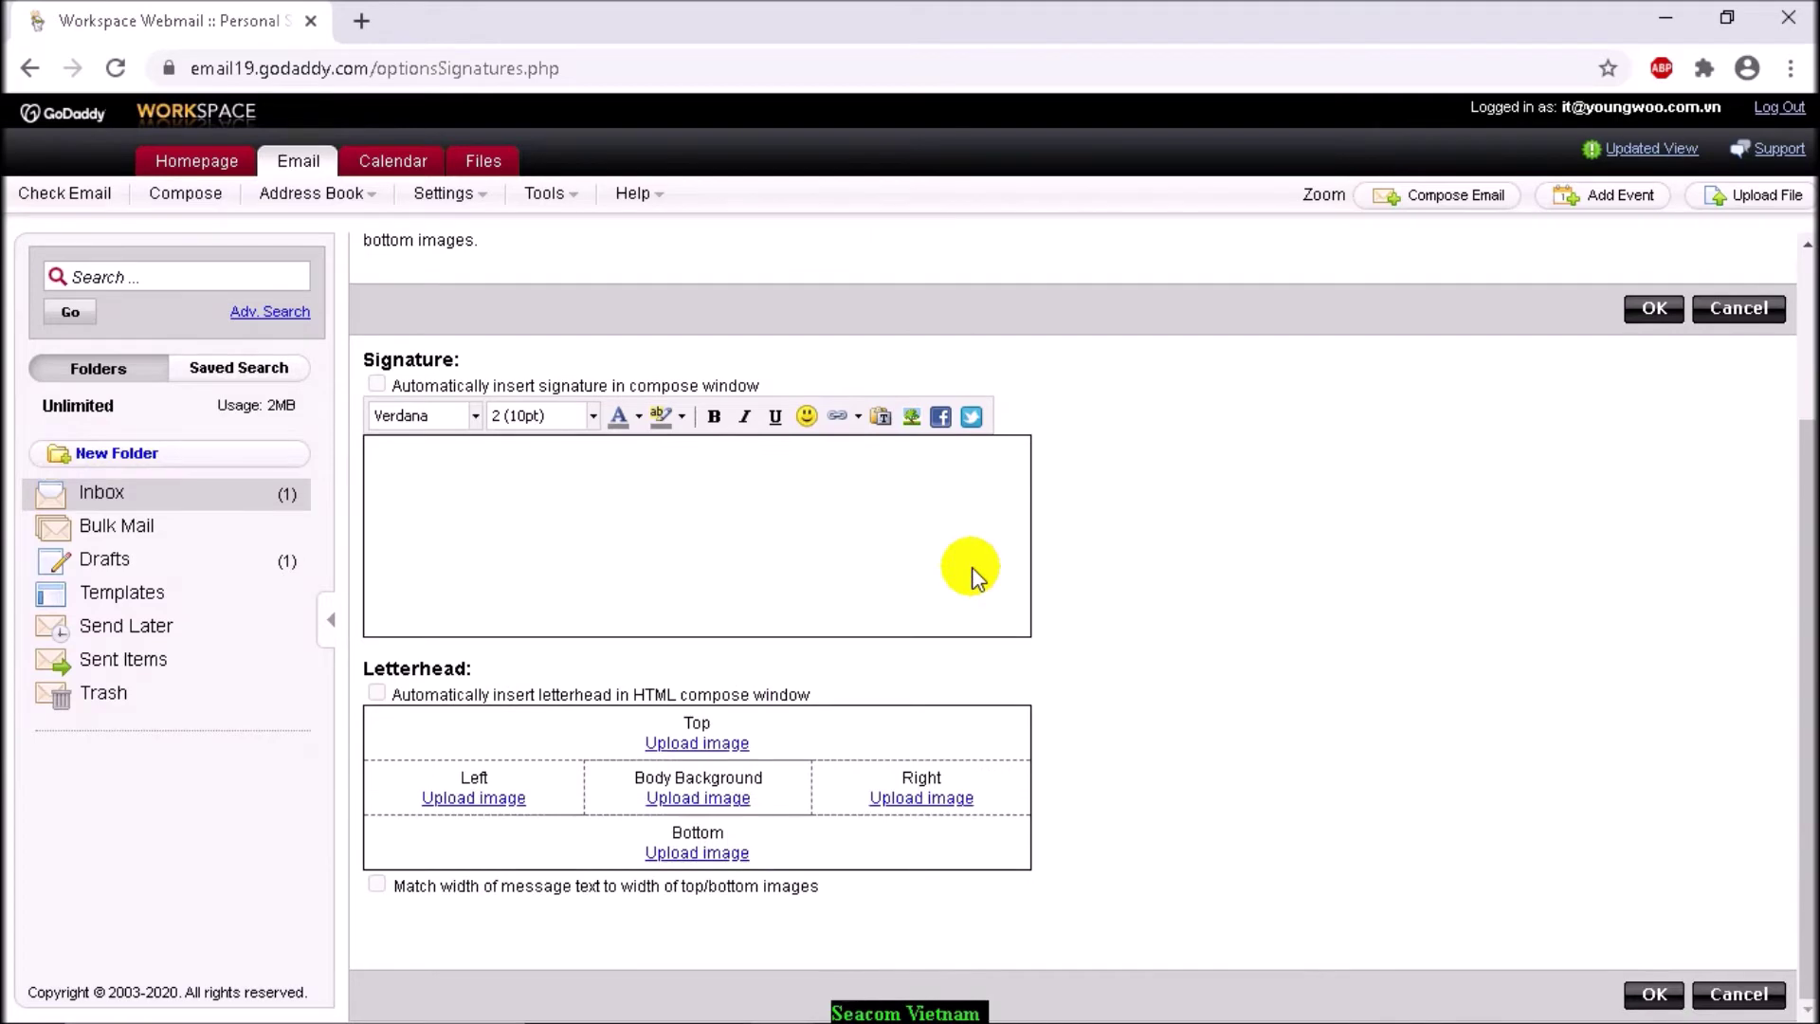
scroll(976, 573, "up", 1)
key("ctrl+minus")
scroll(512, 249, "up", 1)
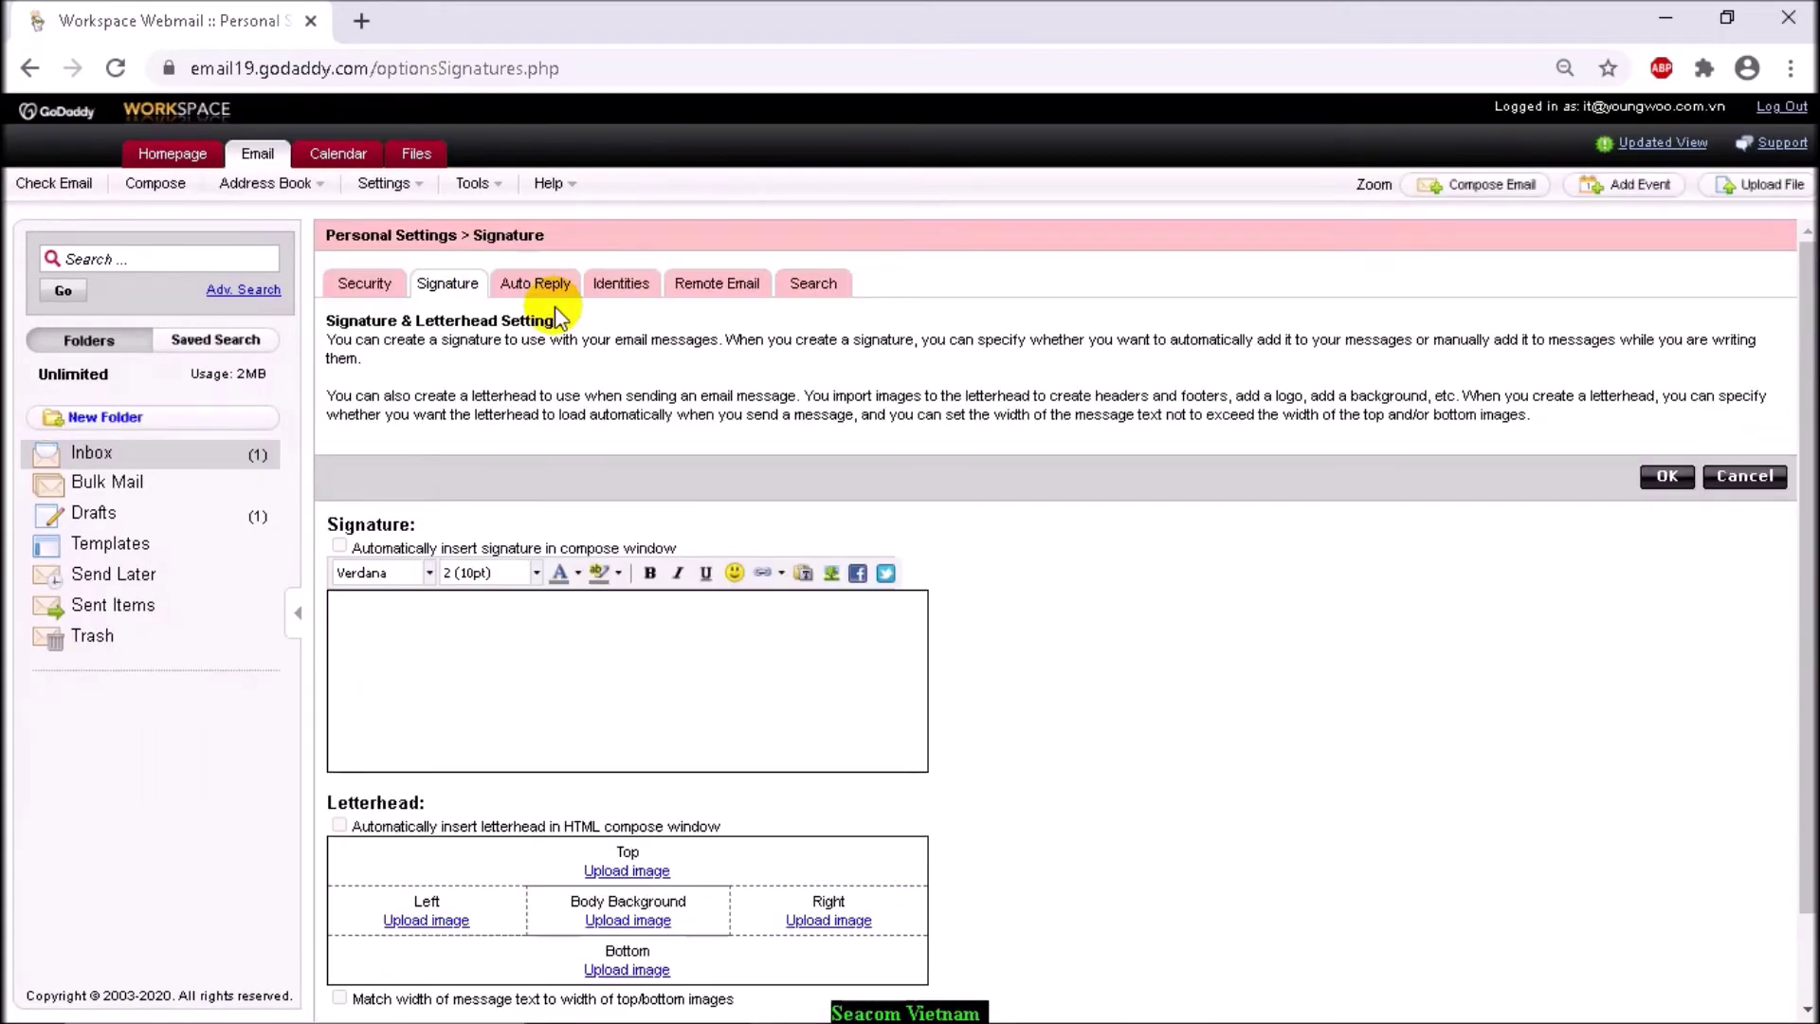
- Review the Auto Reply, Identities, Remote Email and Search sections of the personal settings
left_click(542, 285)
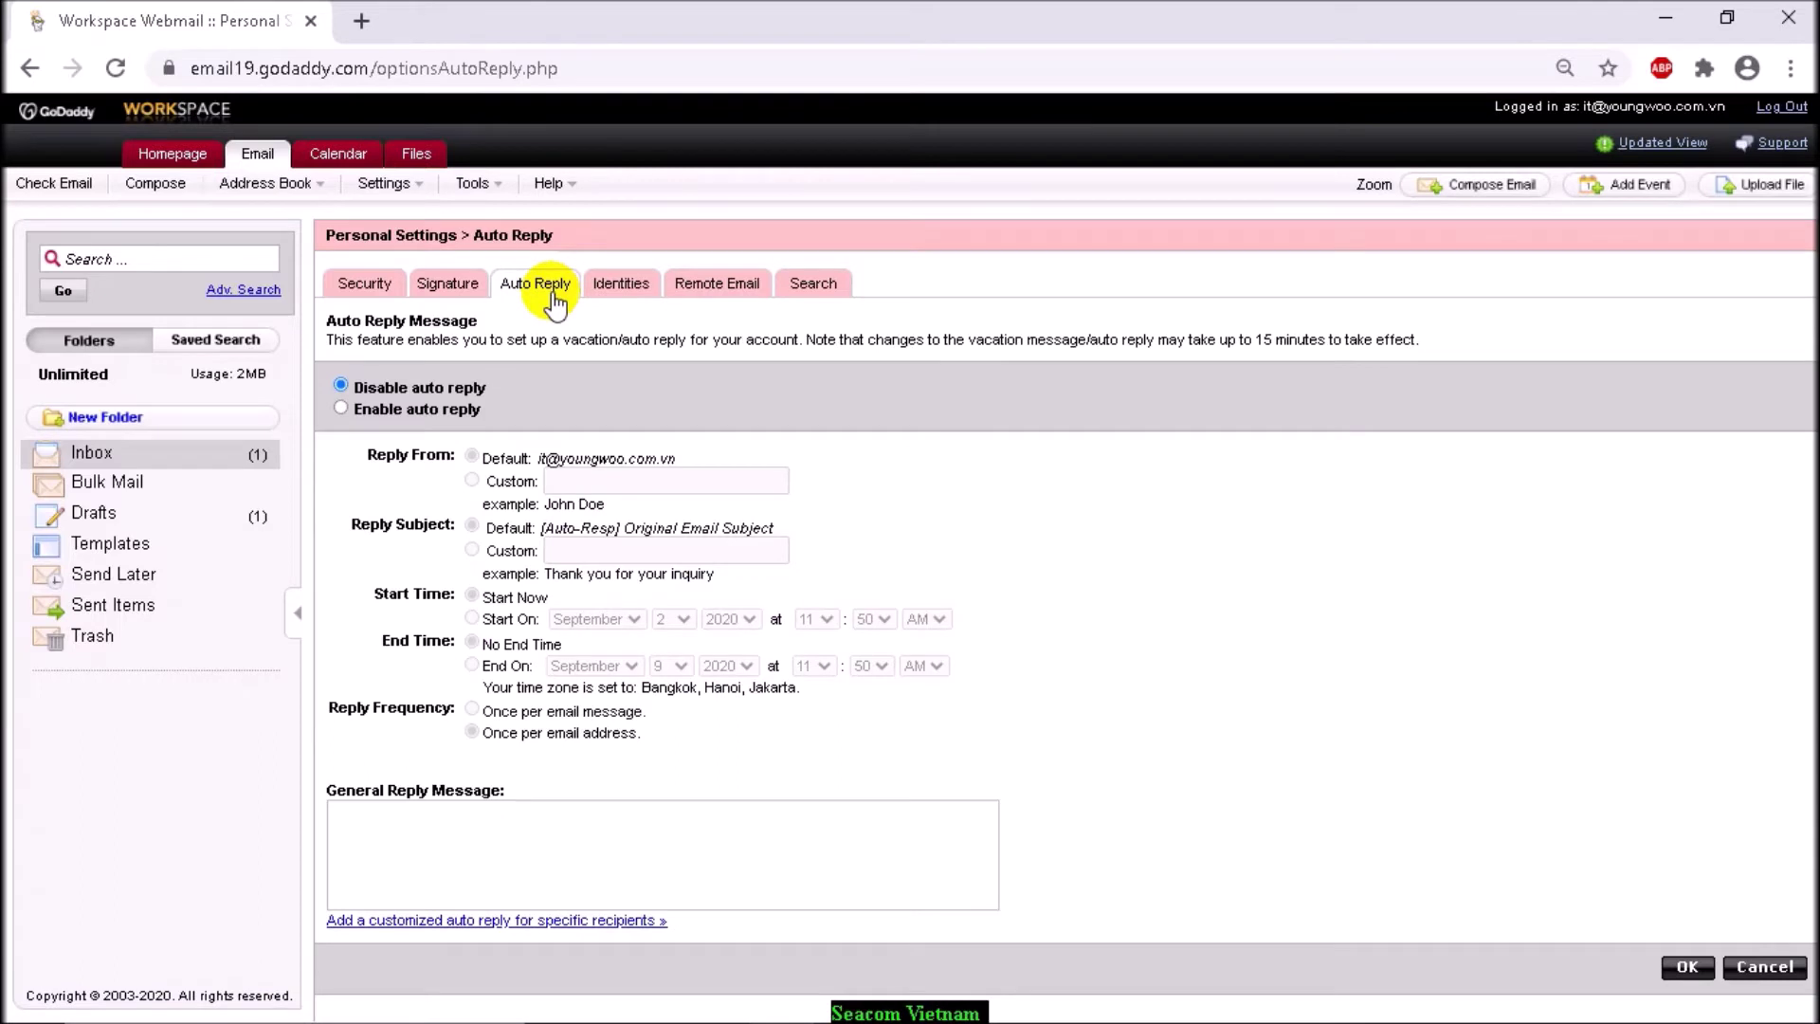
left_click(626, 289)
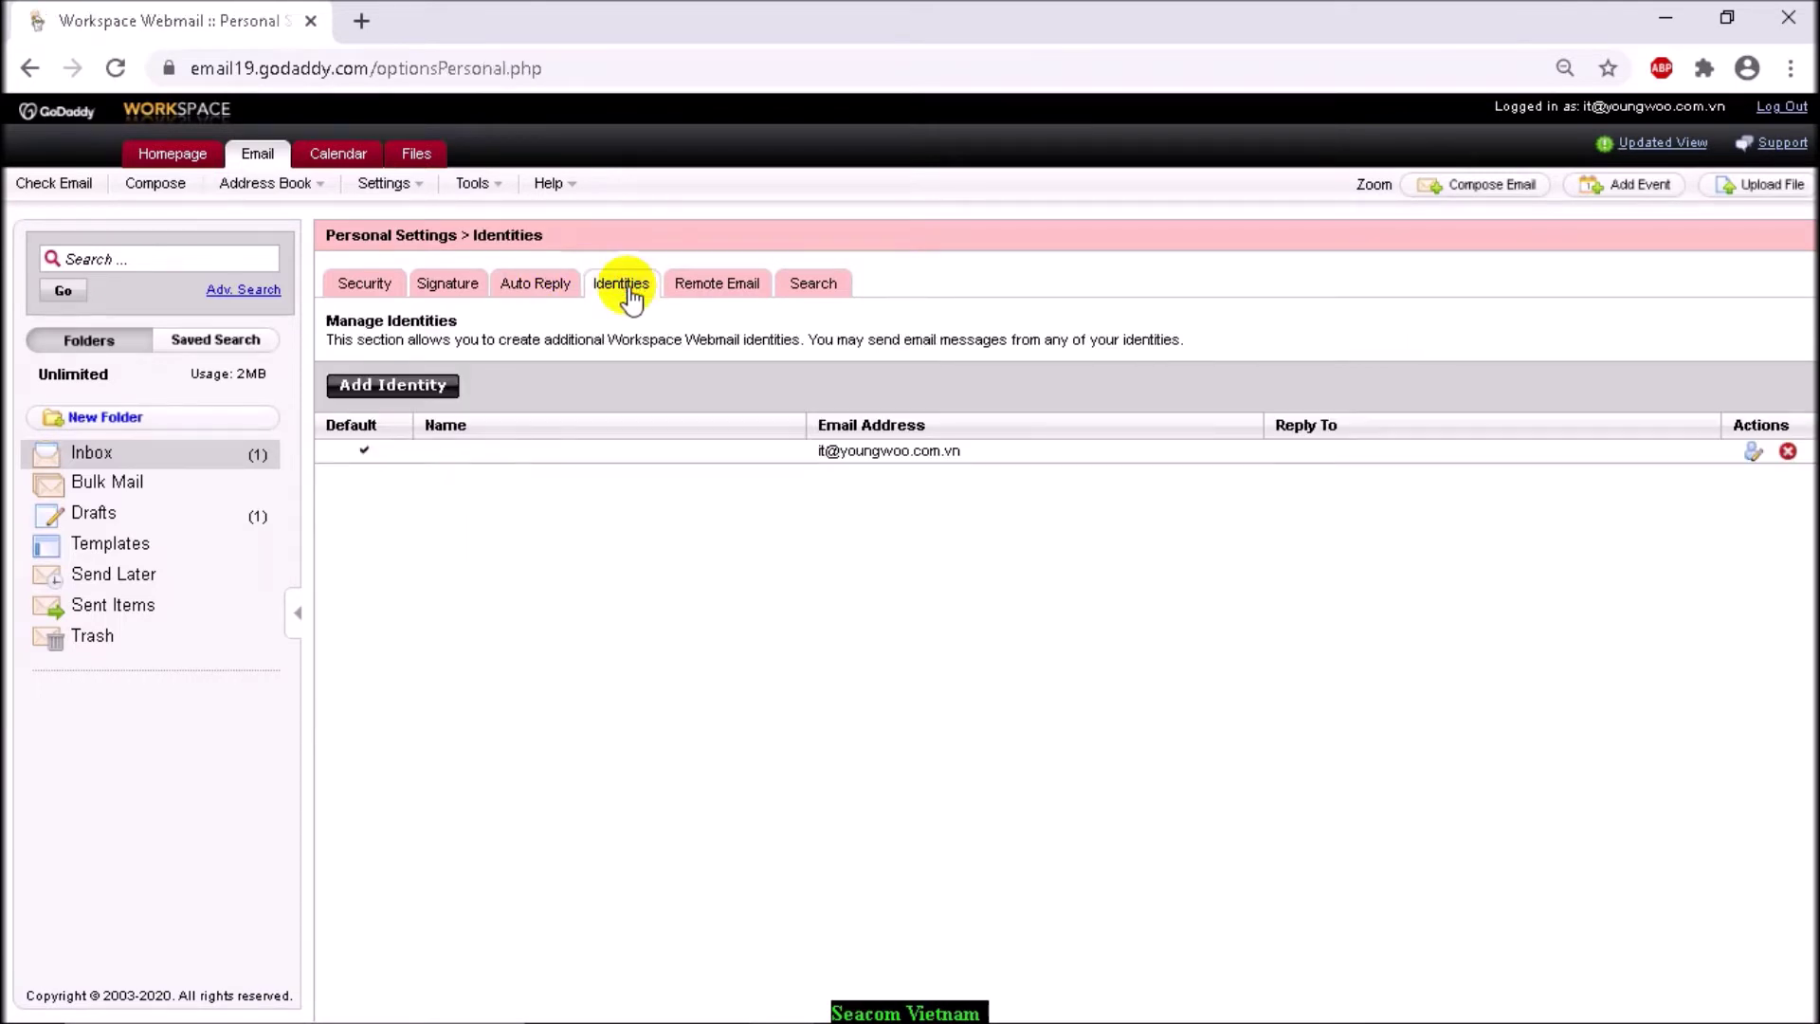
left_click(709, 290)
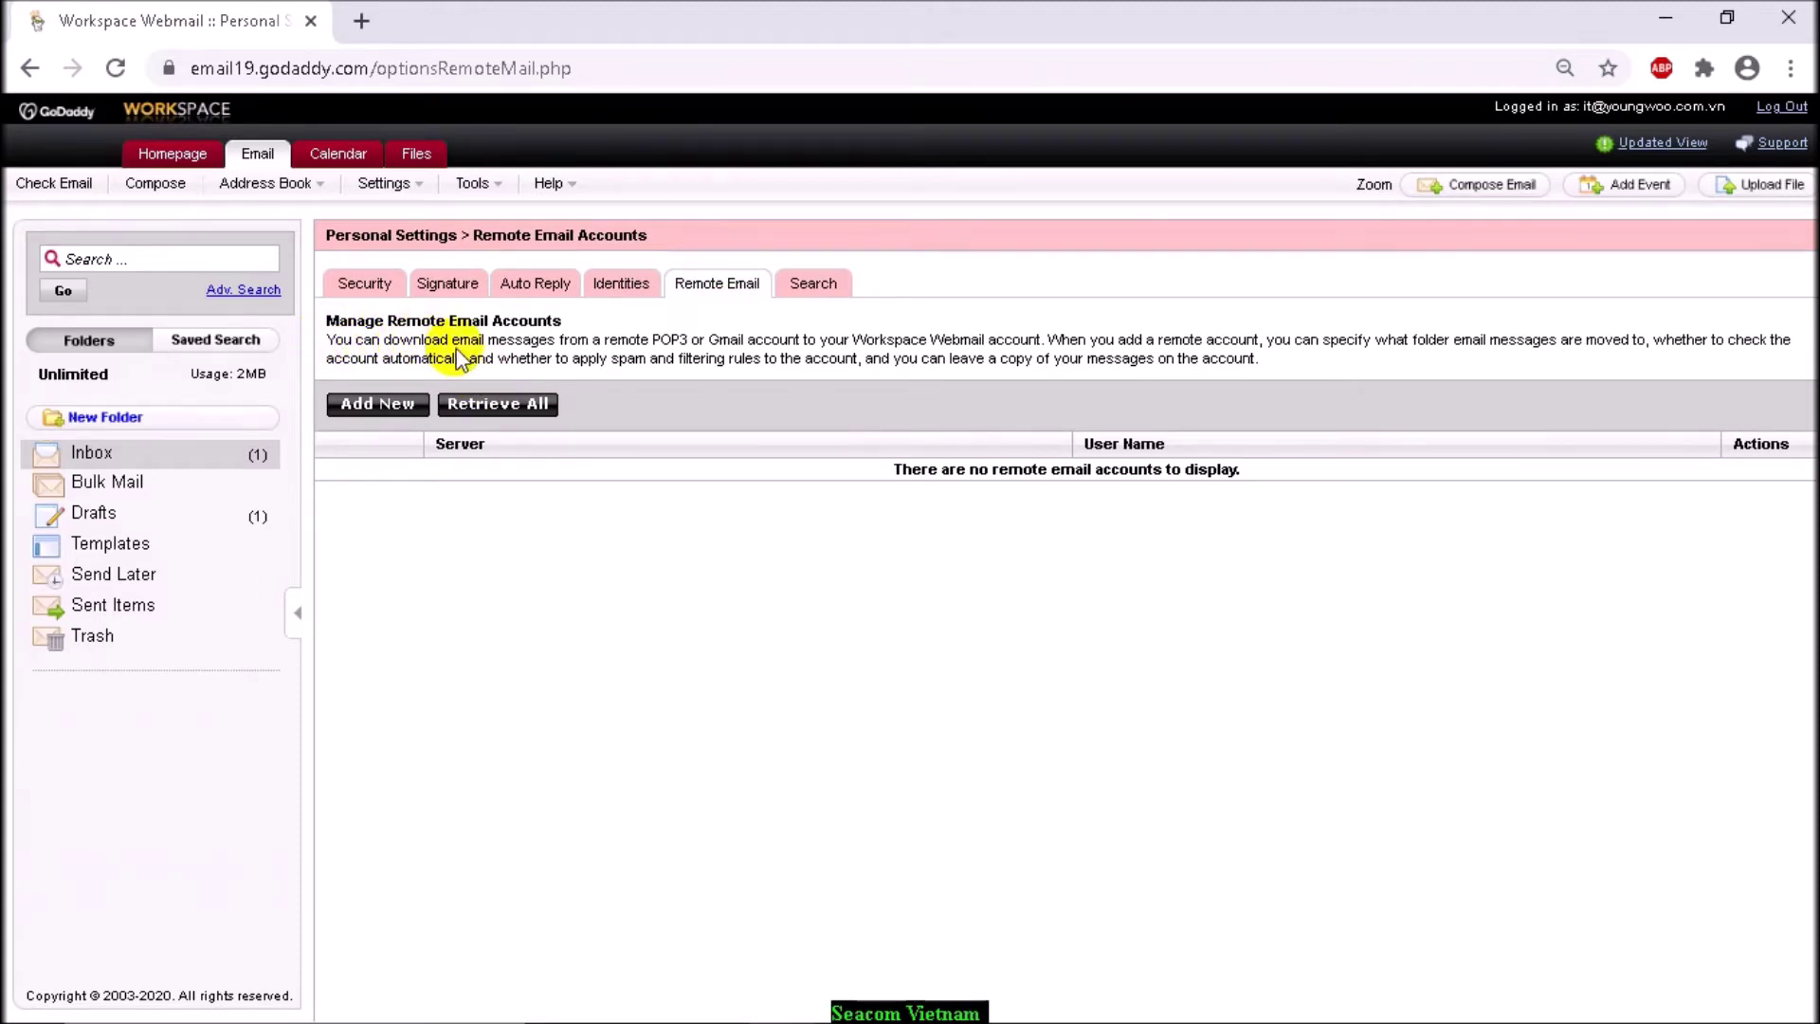
left_click_drag(325, 338, 1270, 365)
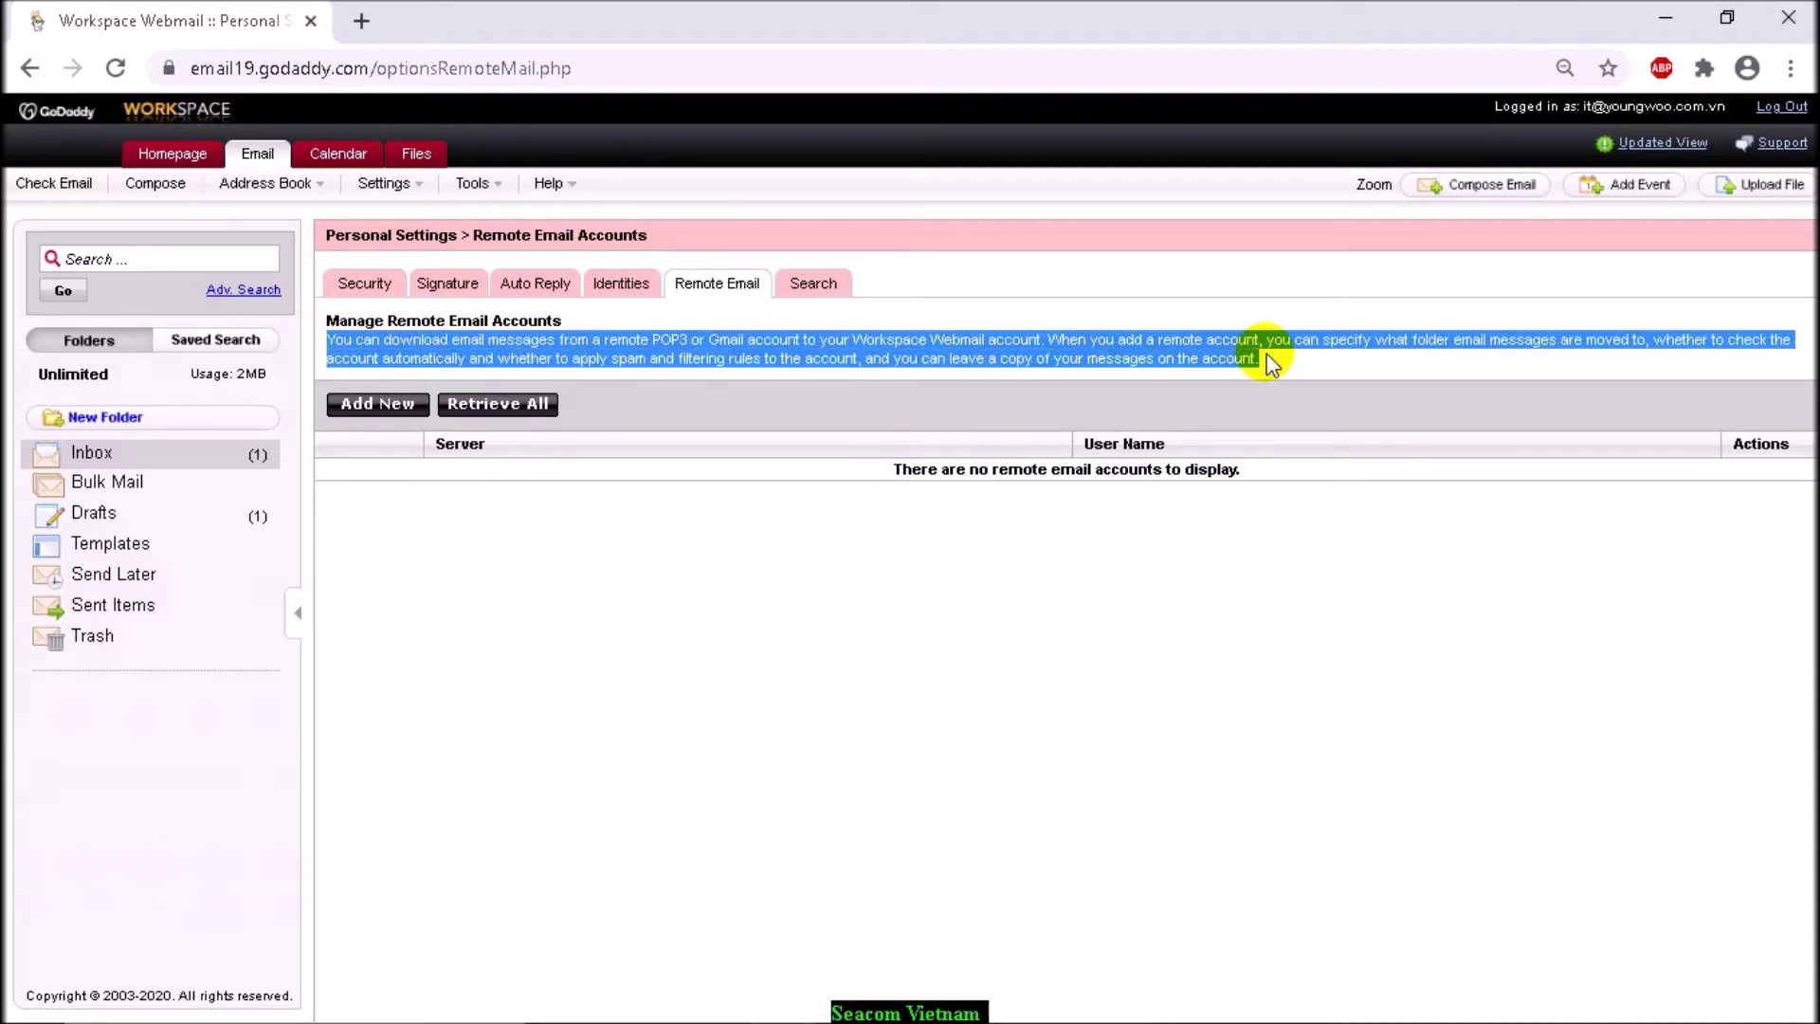
left_click(815, 284)
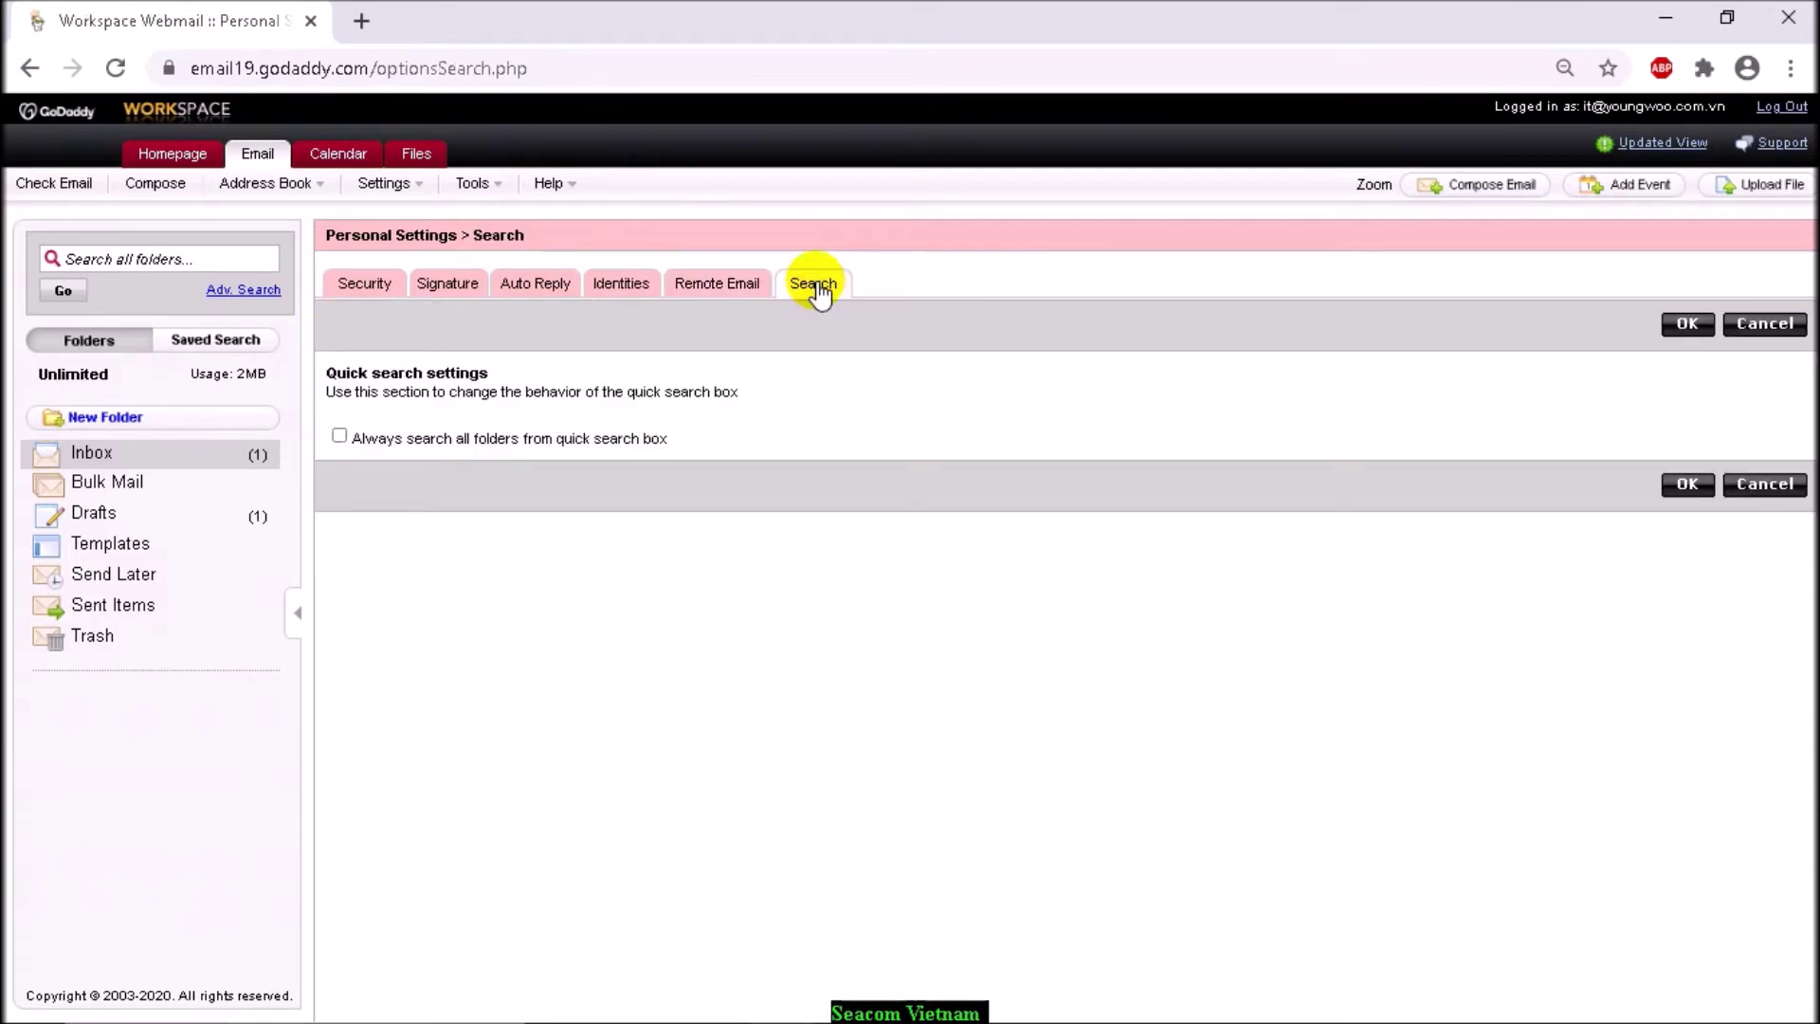
- Review the spam filtering options, including Restricted mode, and the Auto Purge List in the spam settings
left_click(422, 190)
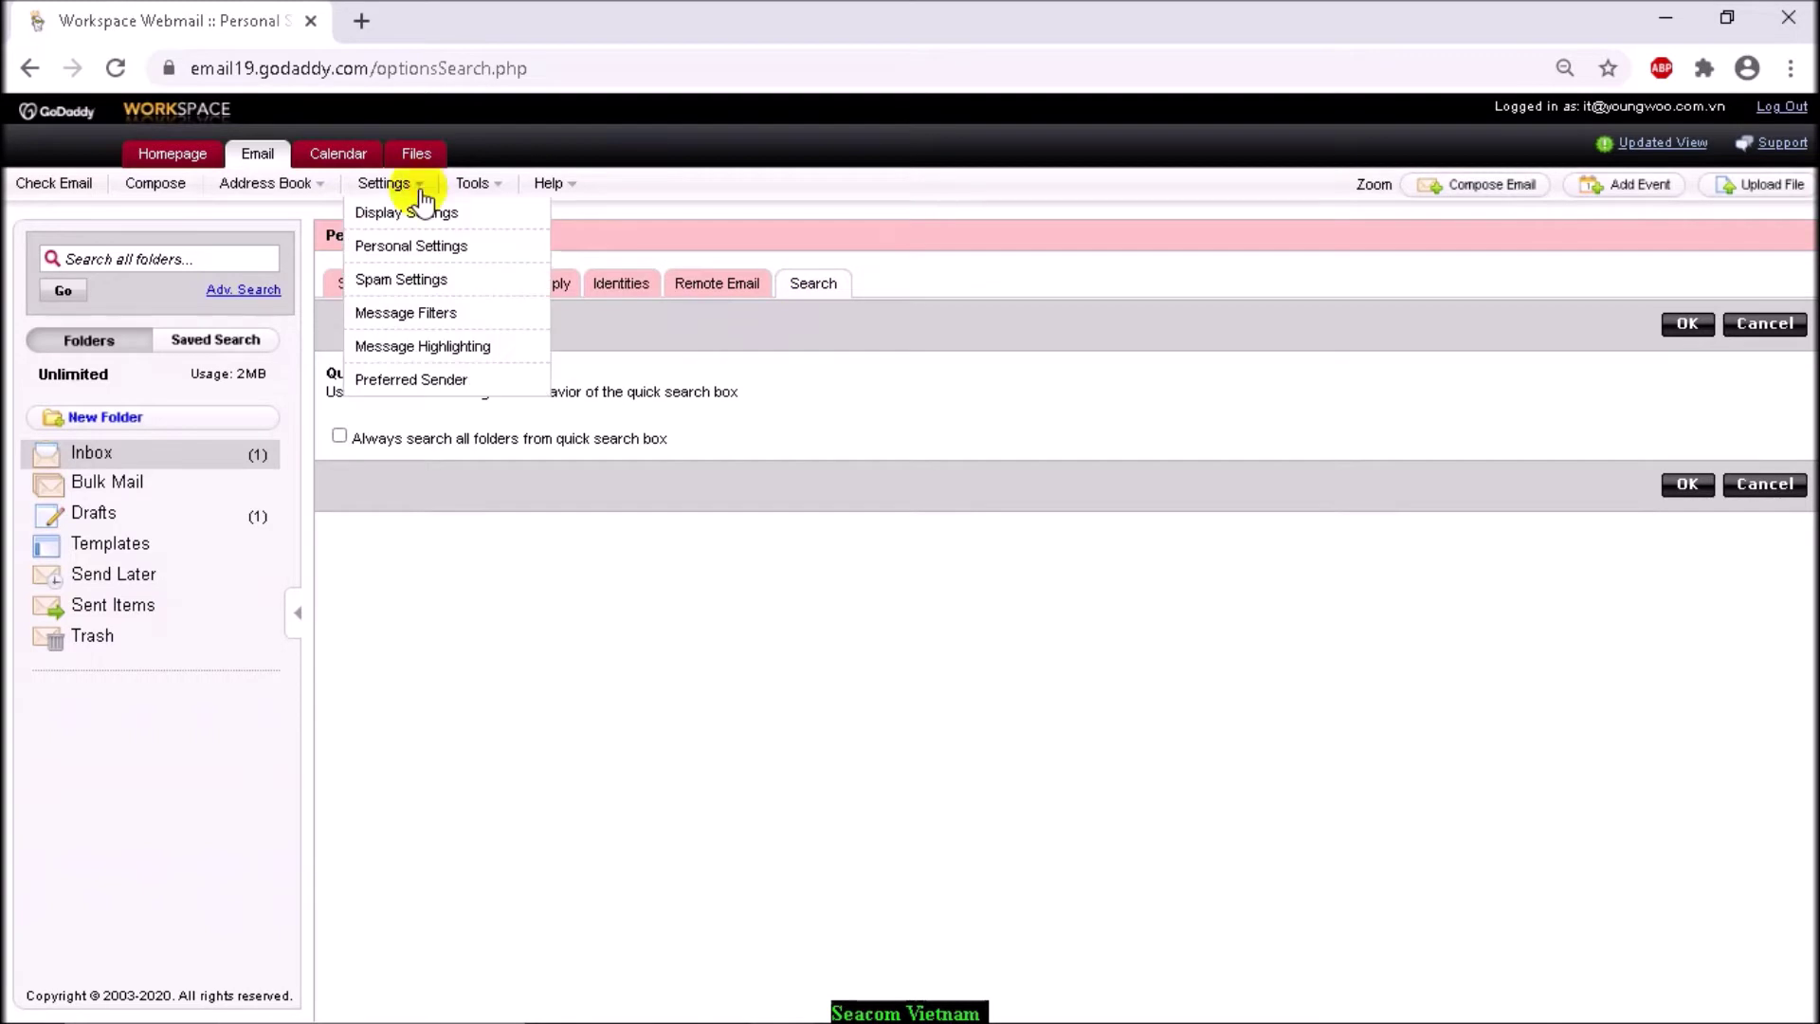
left_click(425, 276)
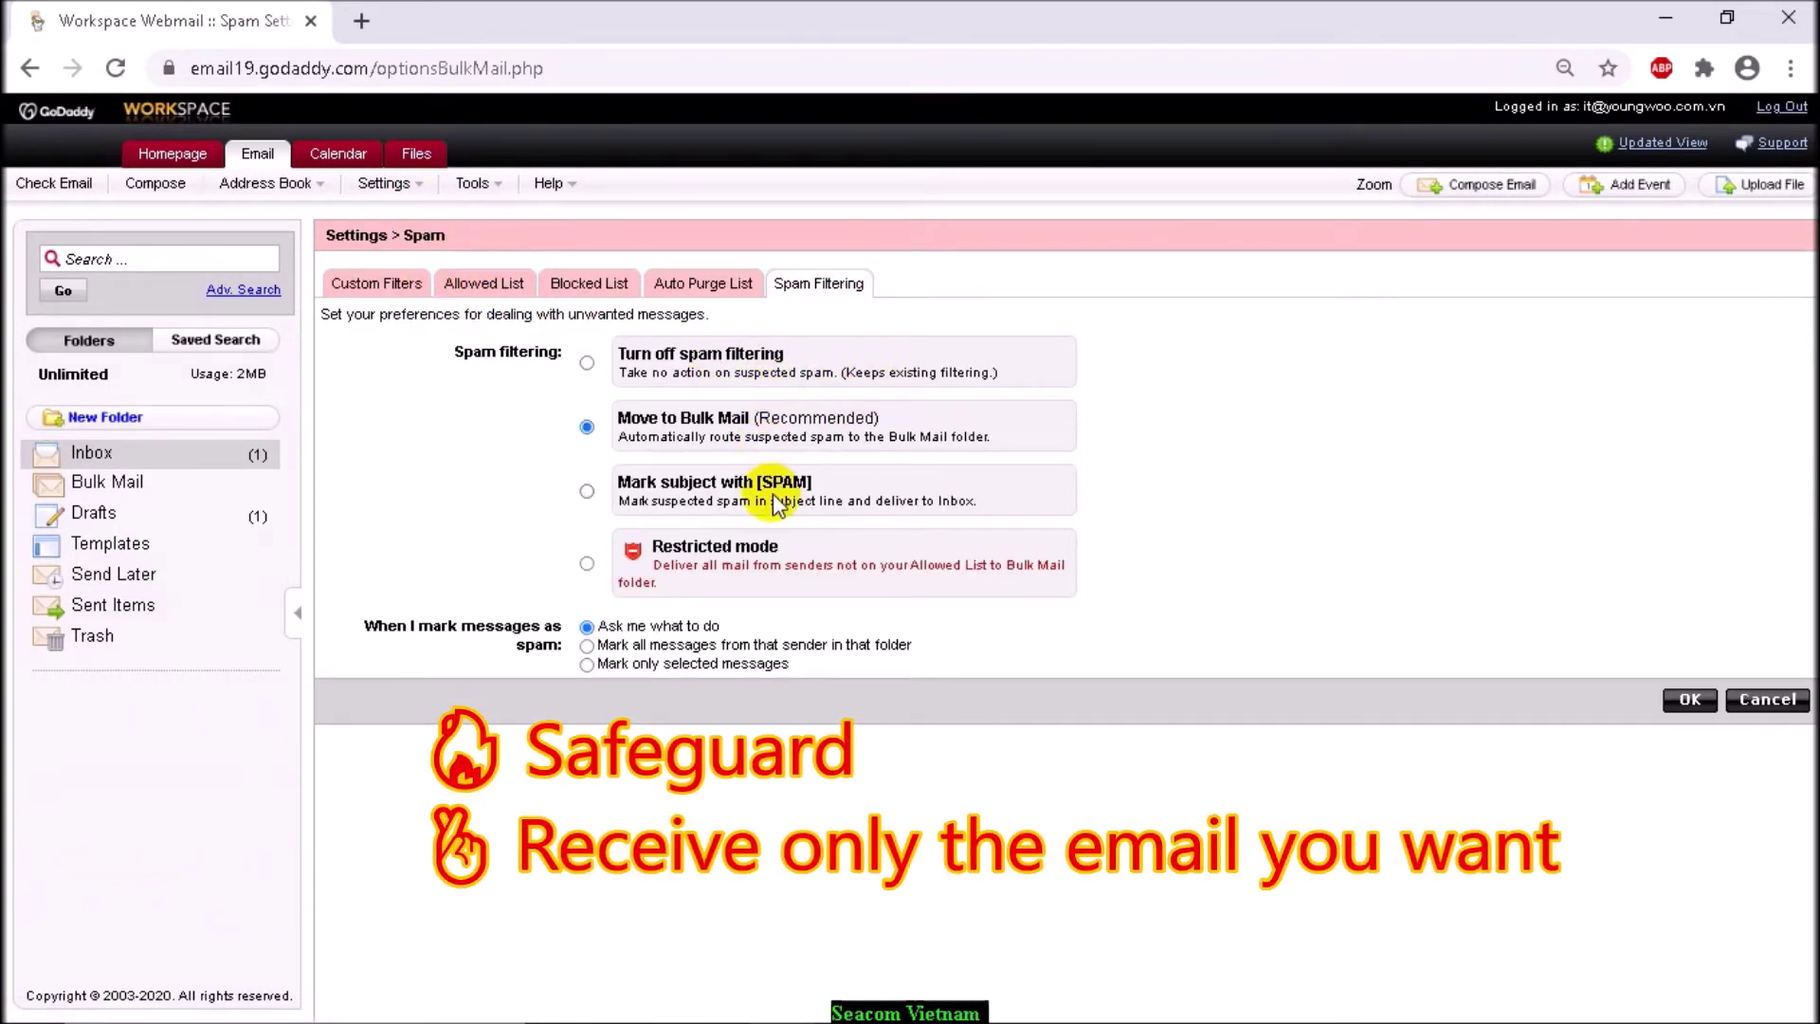
triple_click(654, 567)
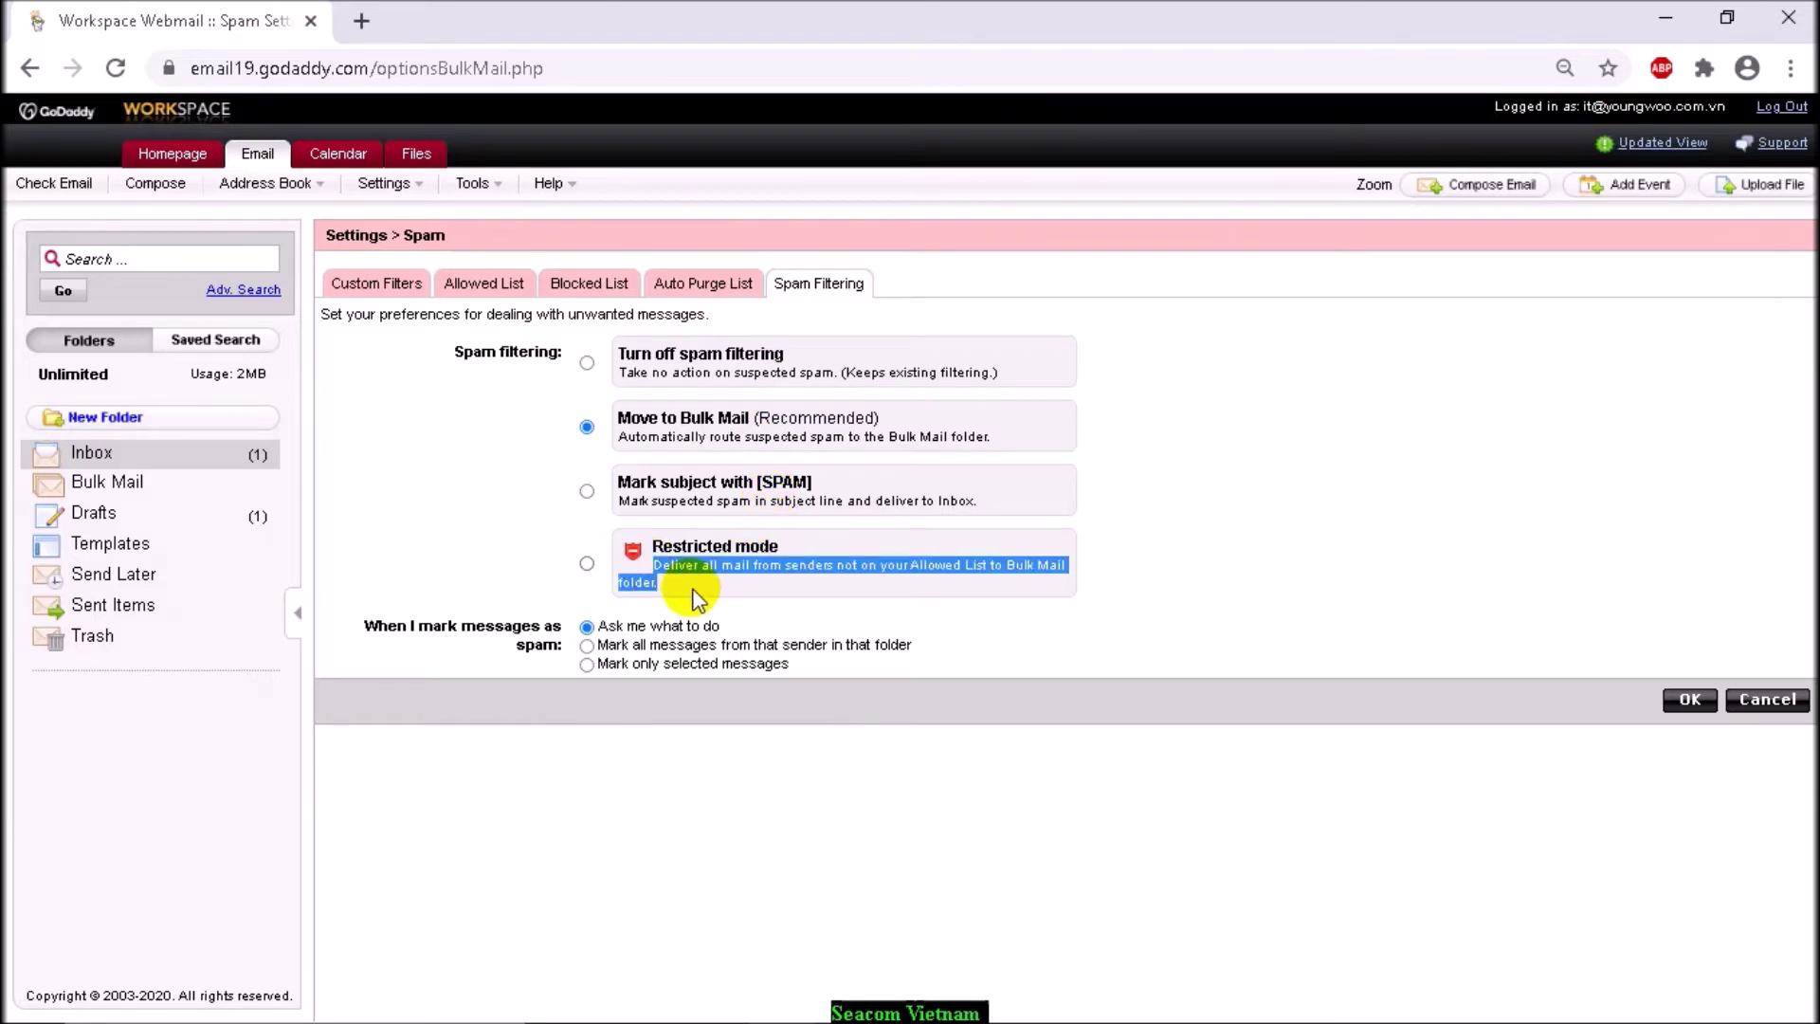
left_click(703, 283)
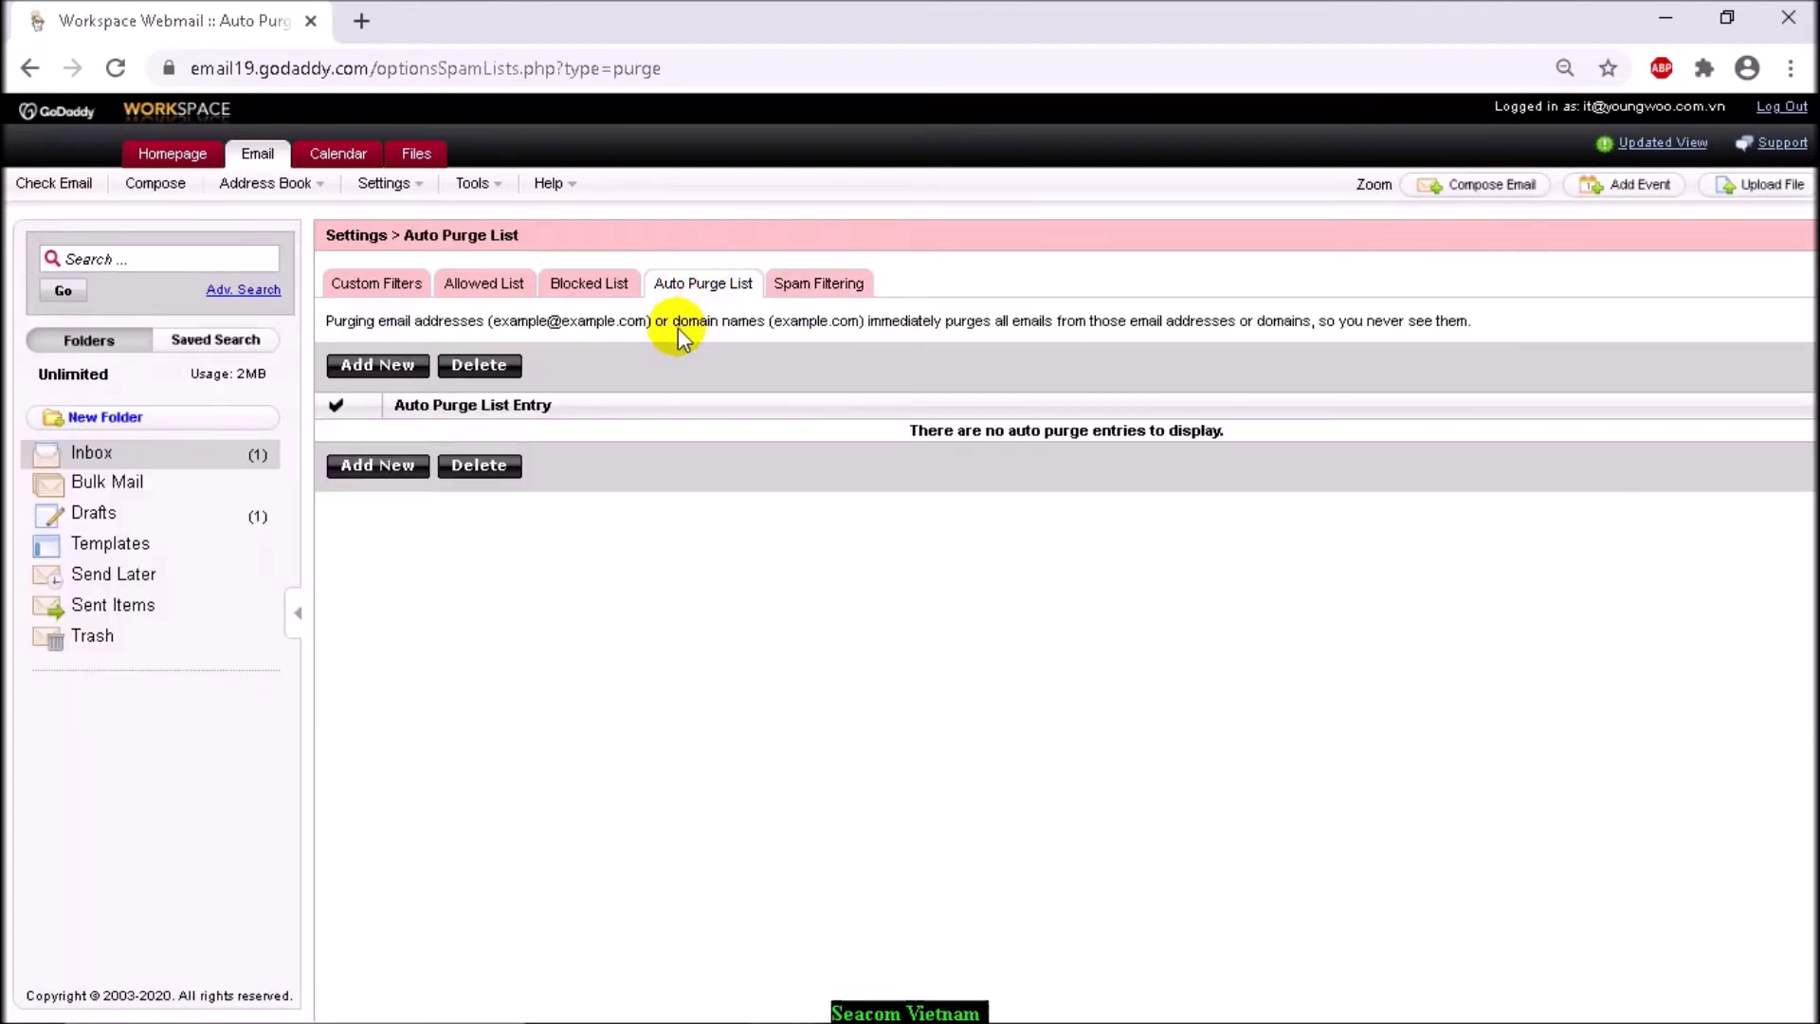
- Review the Blocked List and its form for adding a new blocked address, without adding an entry
left_click(621, 290)
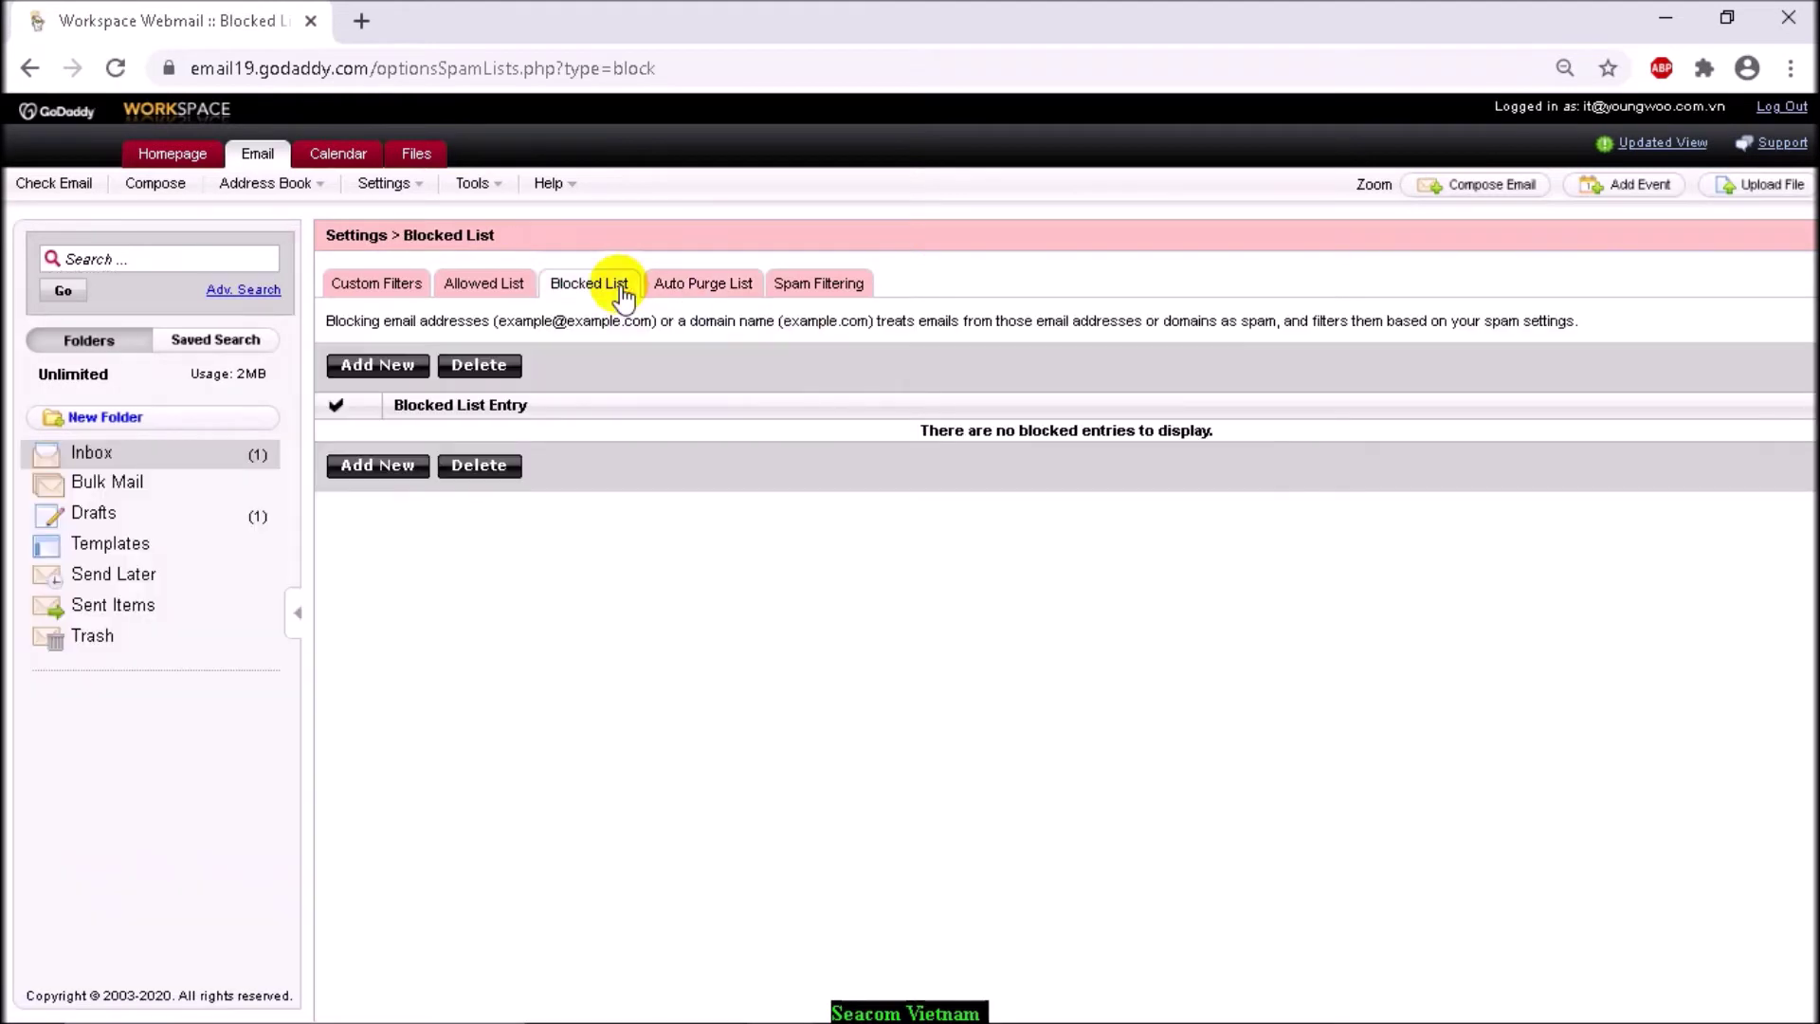
left_click(377, 366)
left_click(770, 568)
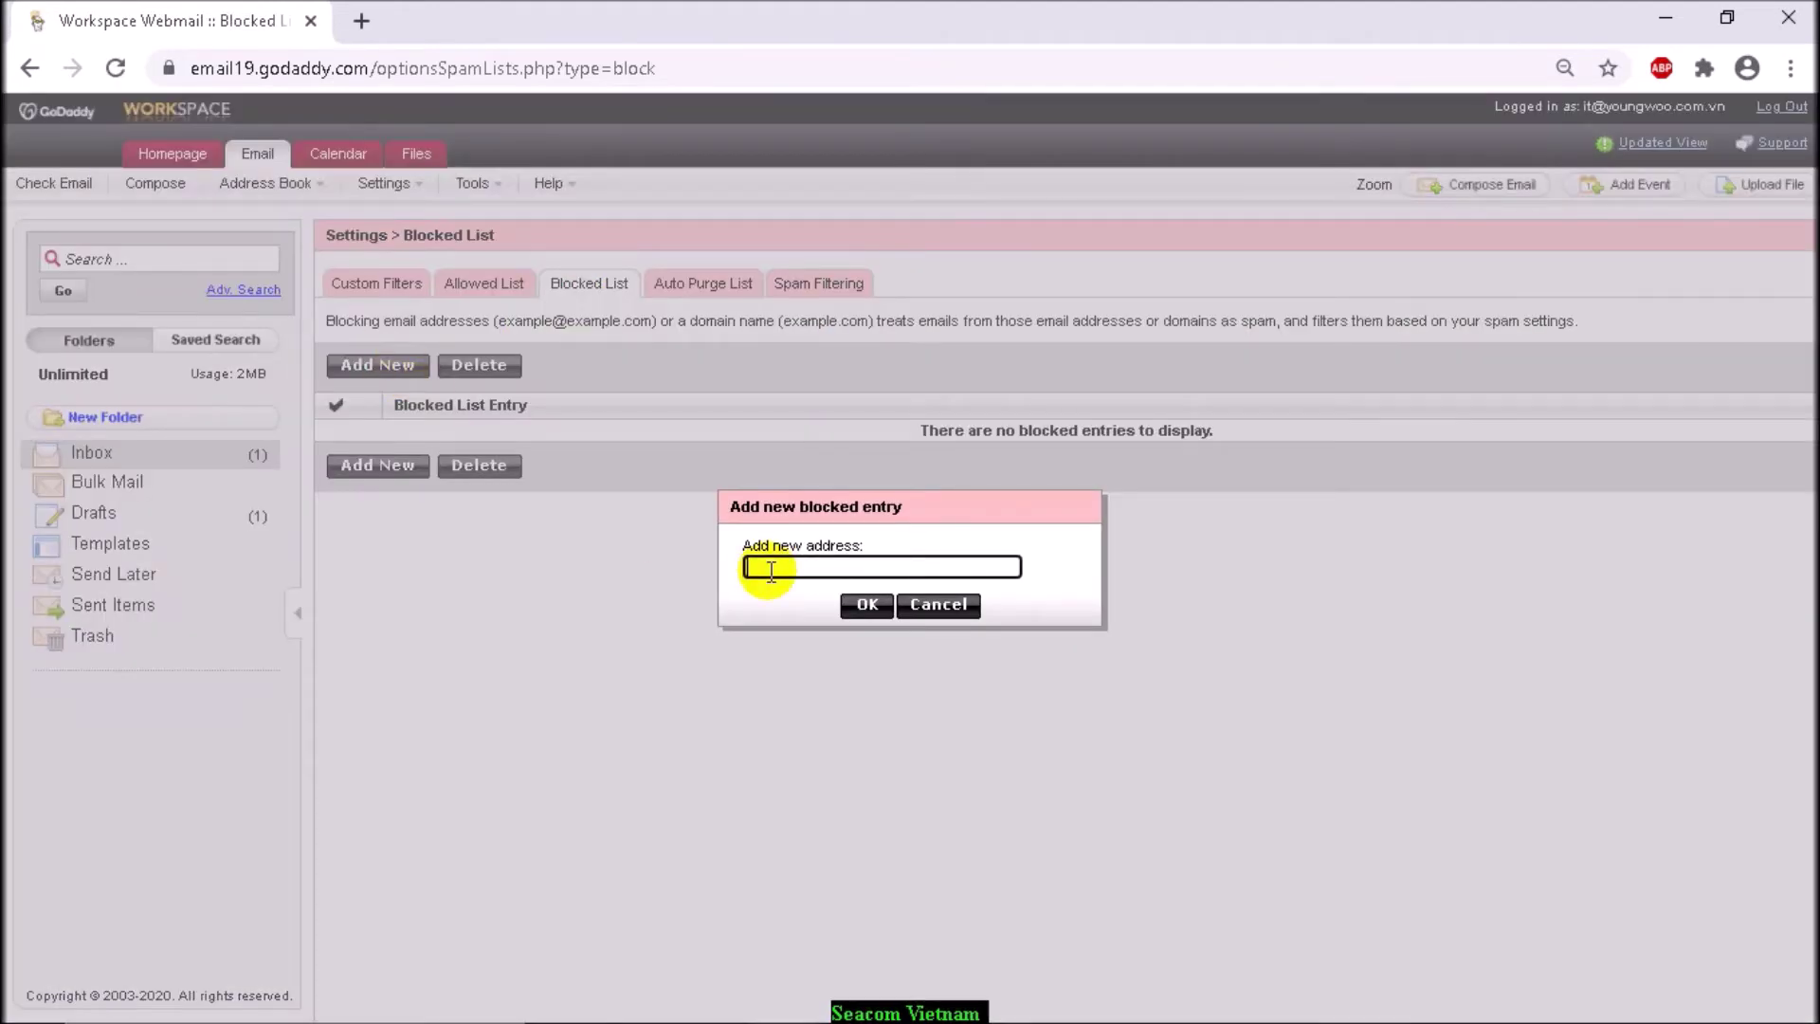
left_click(930, 603)
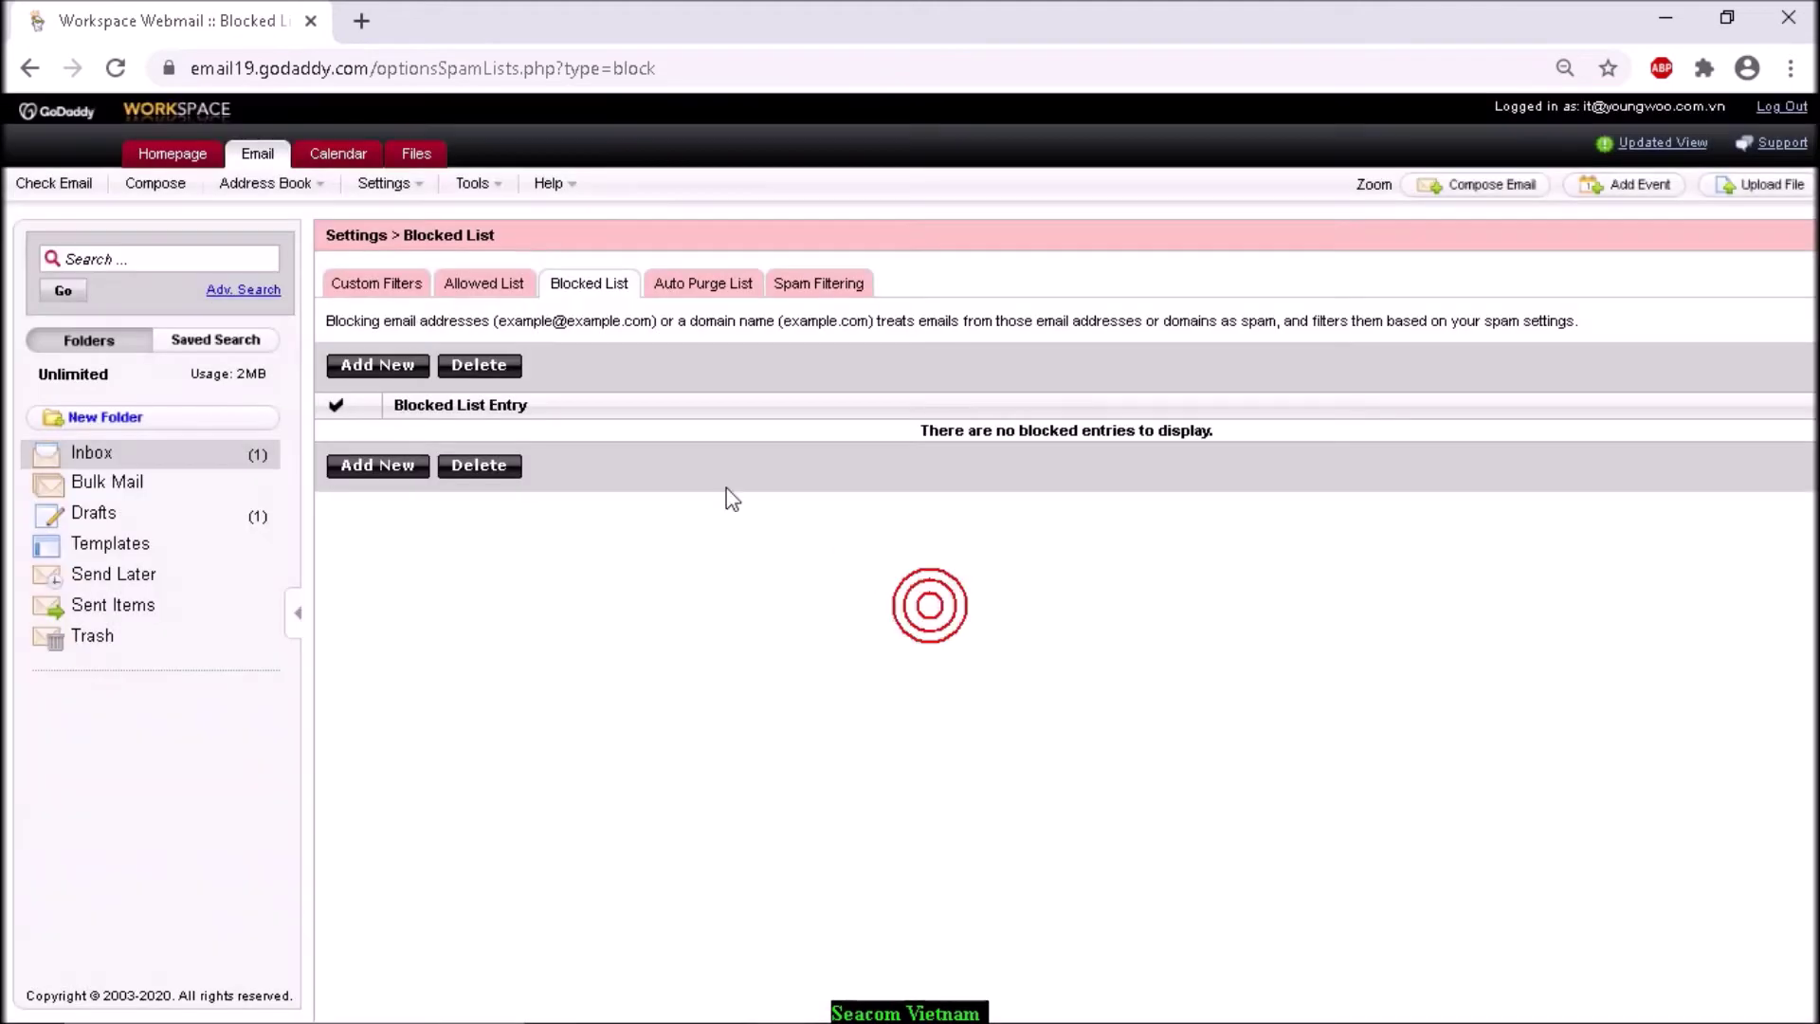
- Review the Allowed List and the custom message filter form with its criteria and destination folder choices, without creating a filter
left_click(512, 290)
left_click(420, 296)
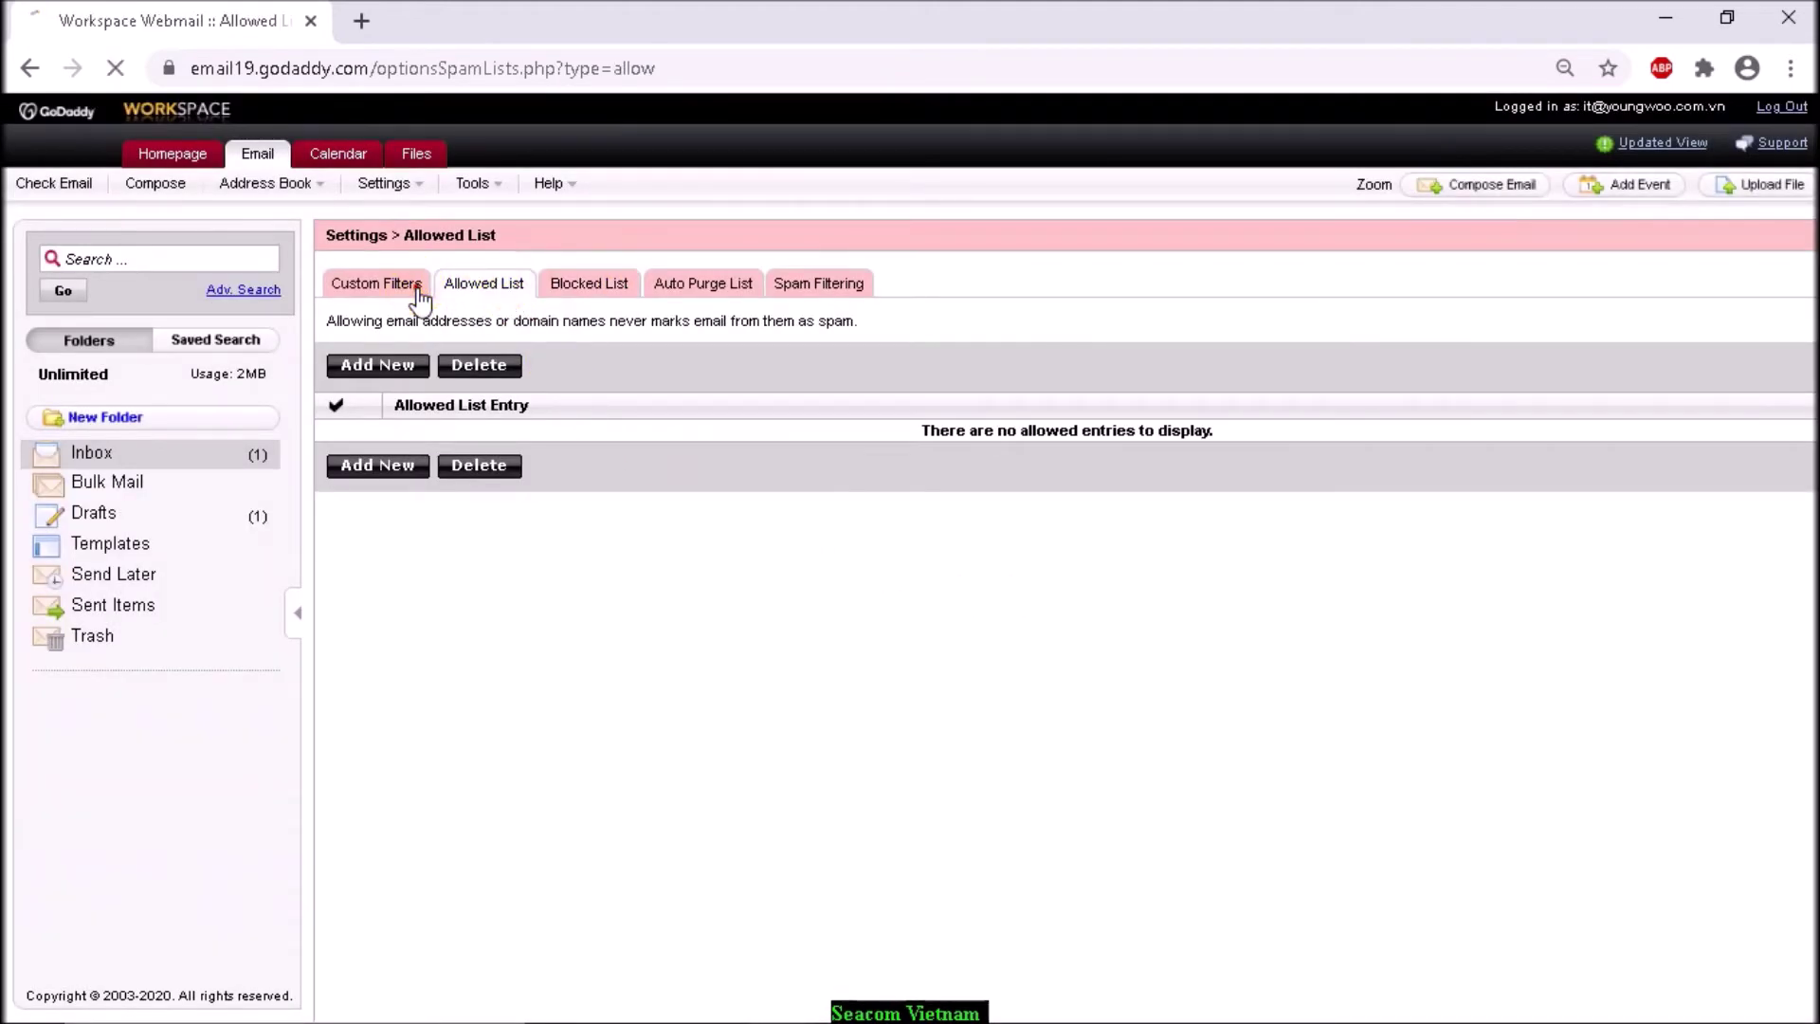
left_click(377, 366)
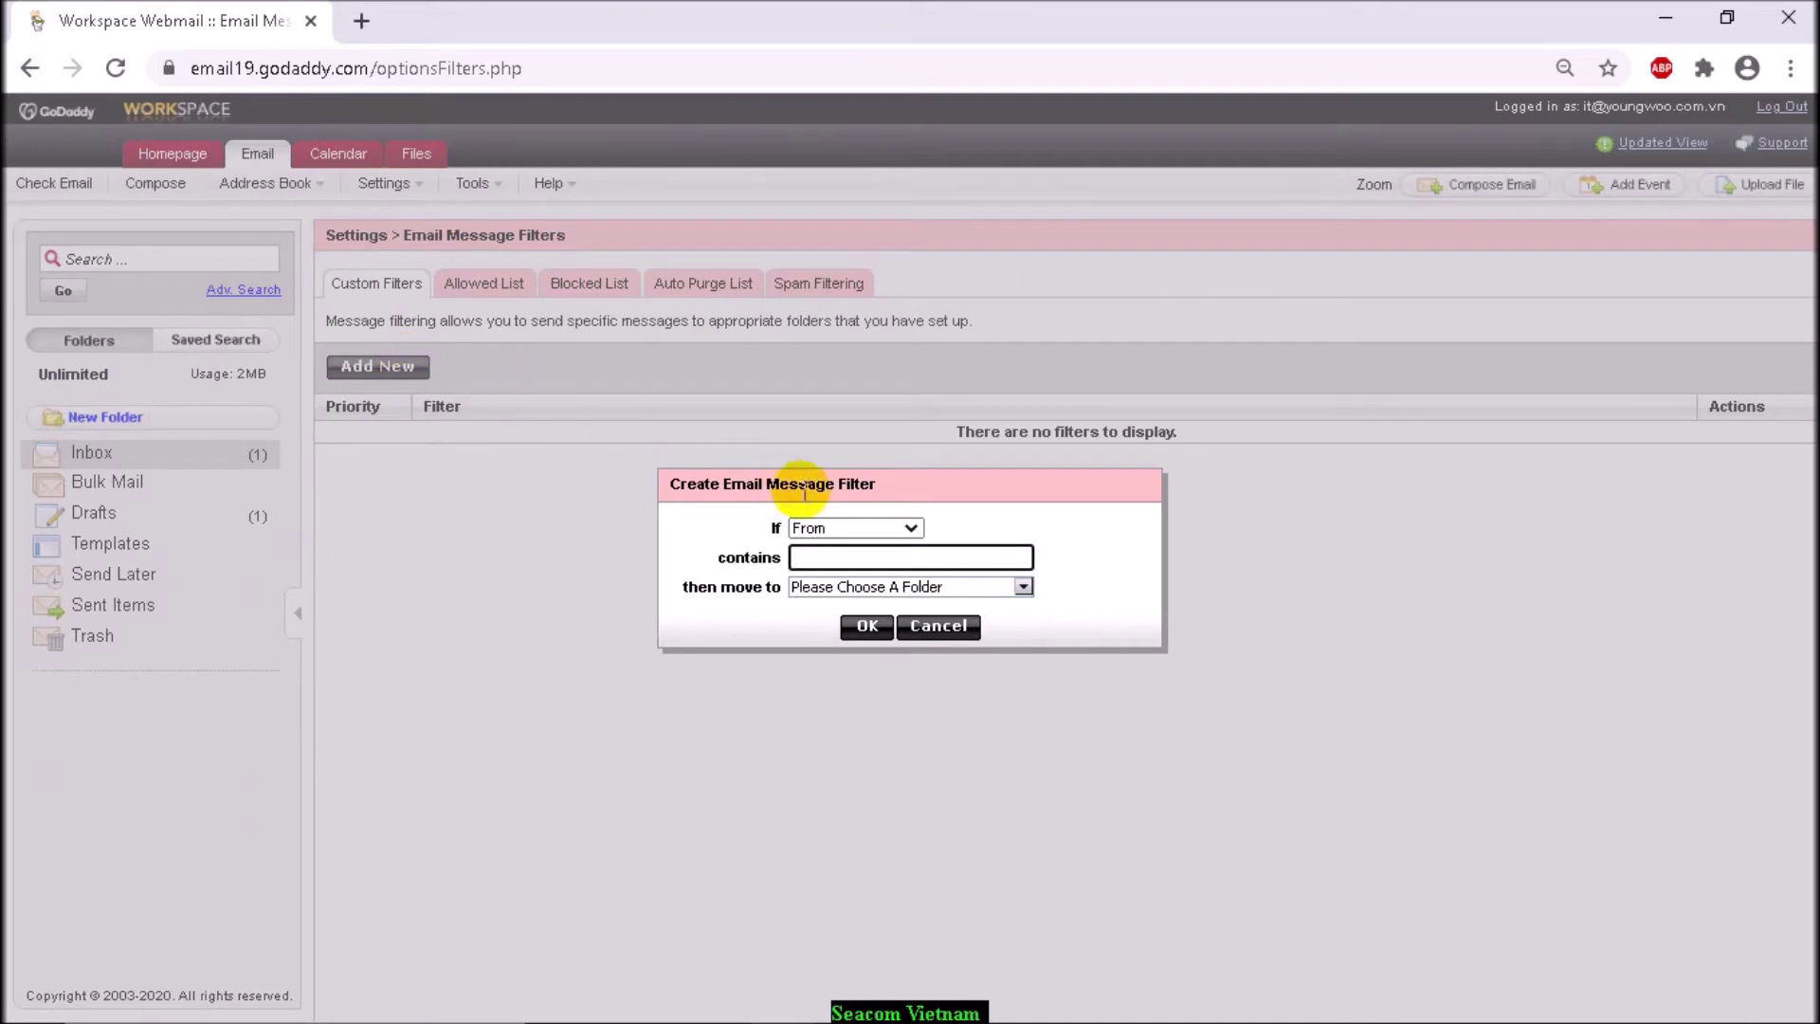
left_click(977, 588)
left_click(910, 531)
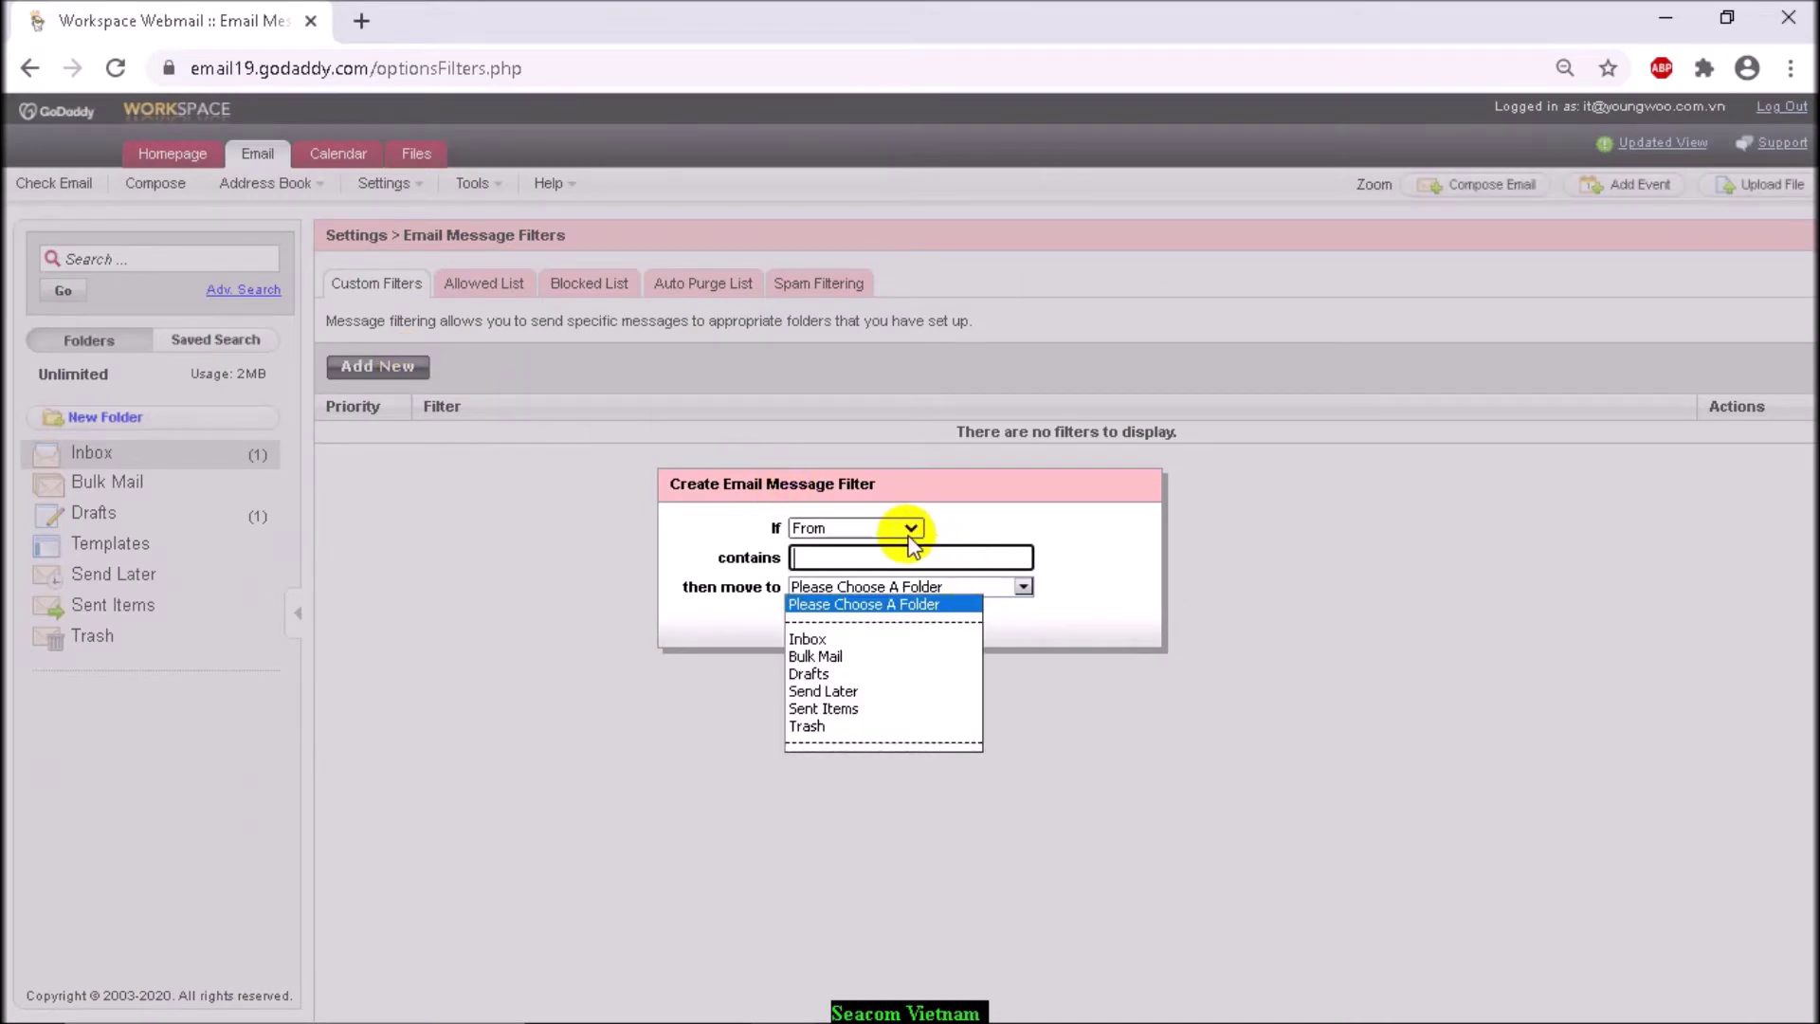
left_click(1048, 600)
left_click(938, 625)
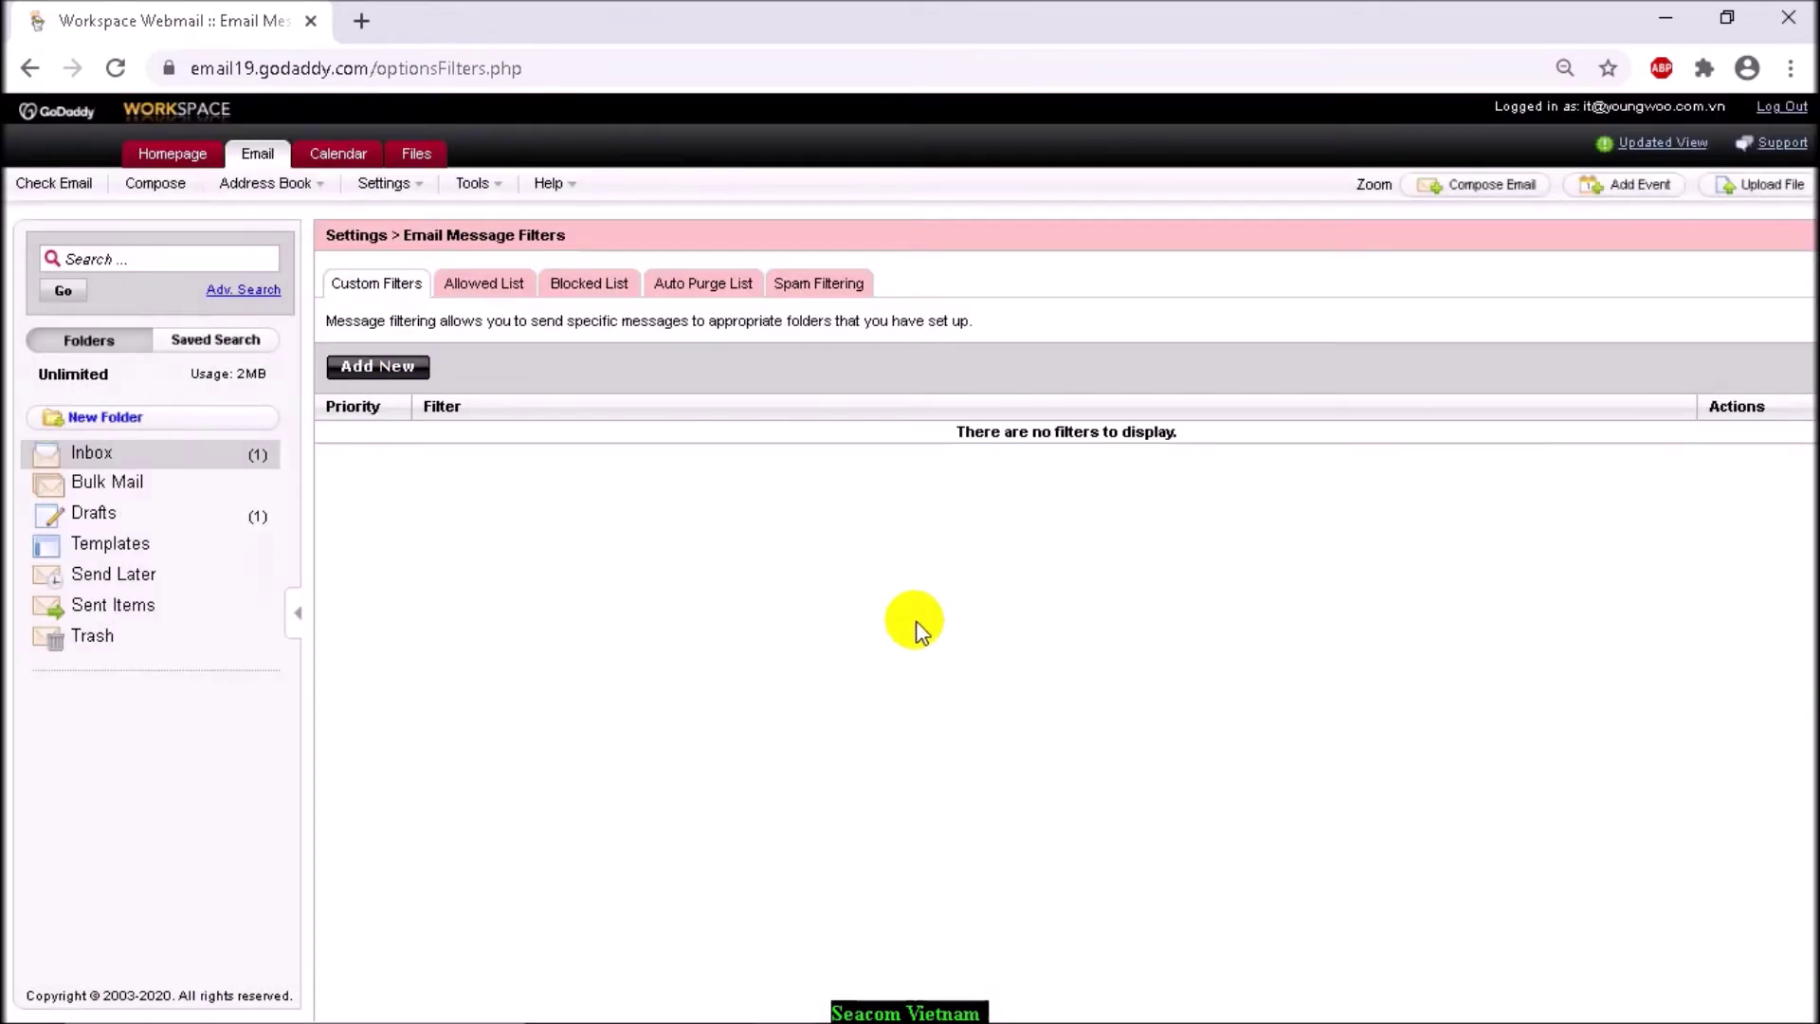
- Review the Message Highlighting settings and the form for creating a color rule, without adding a rule
left_click(380, 188)
left_click(492, 349)
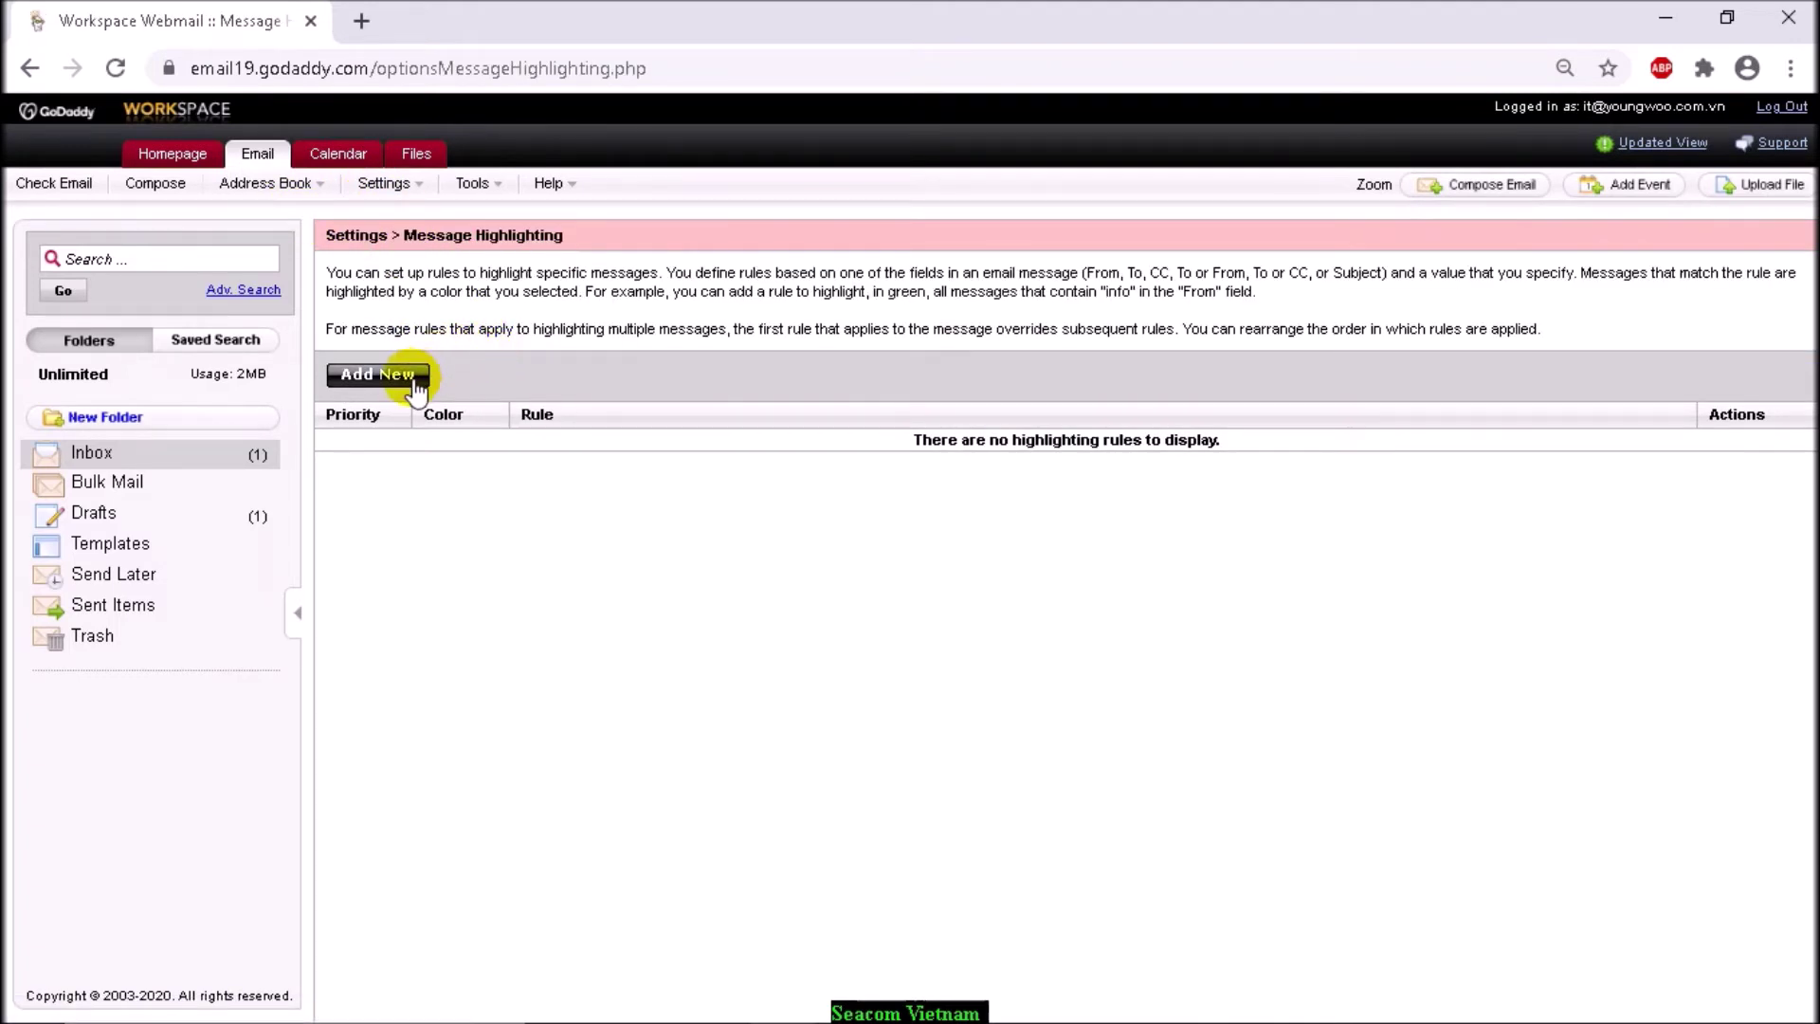
left_click(415, 387)
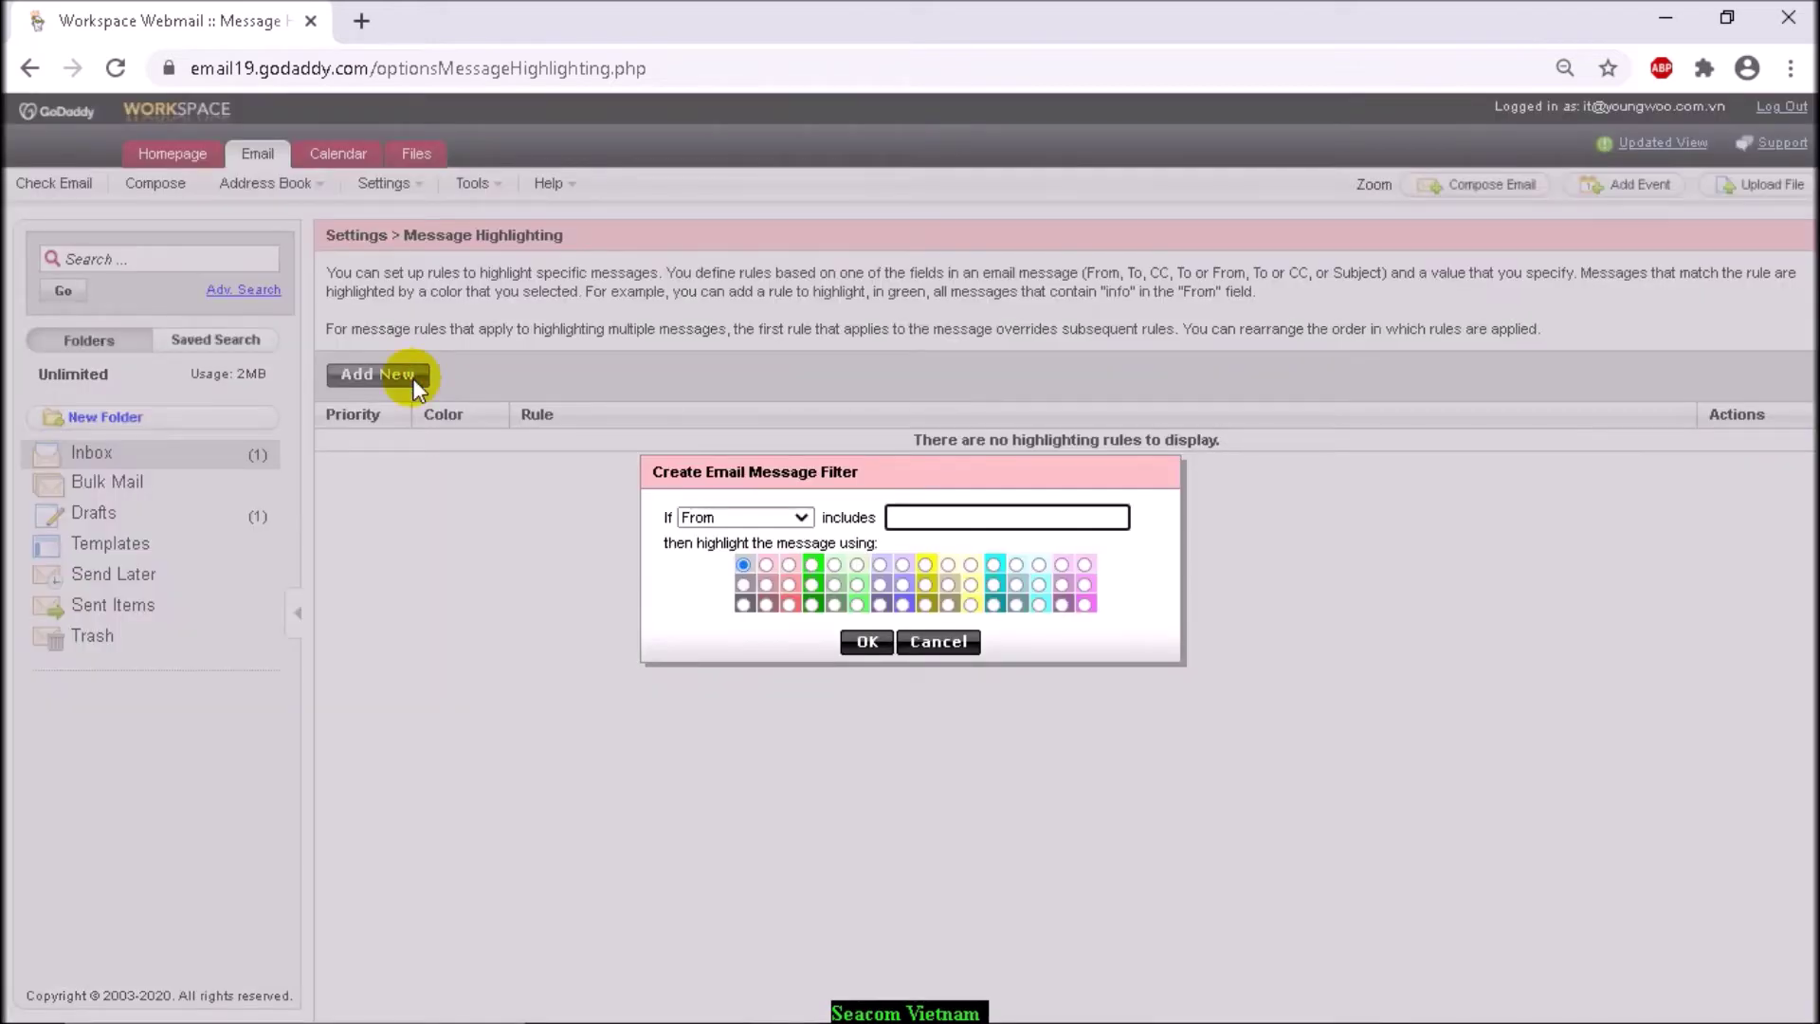
left_click(934, 642)
- Preview the Sorted, Disabled and Tabbed views and the icon options for preferred senders, ending on Tabbed View with icons enabled
left_click(384, 182)
left_click(407, 379)
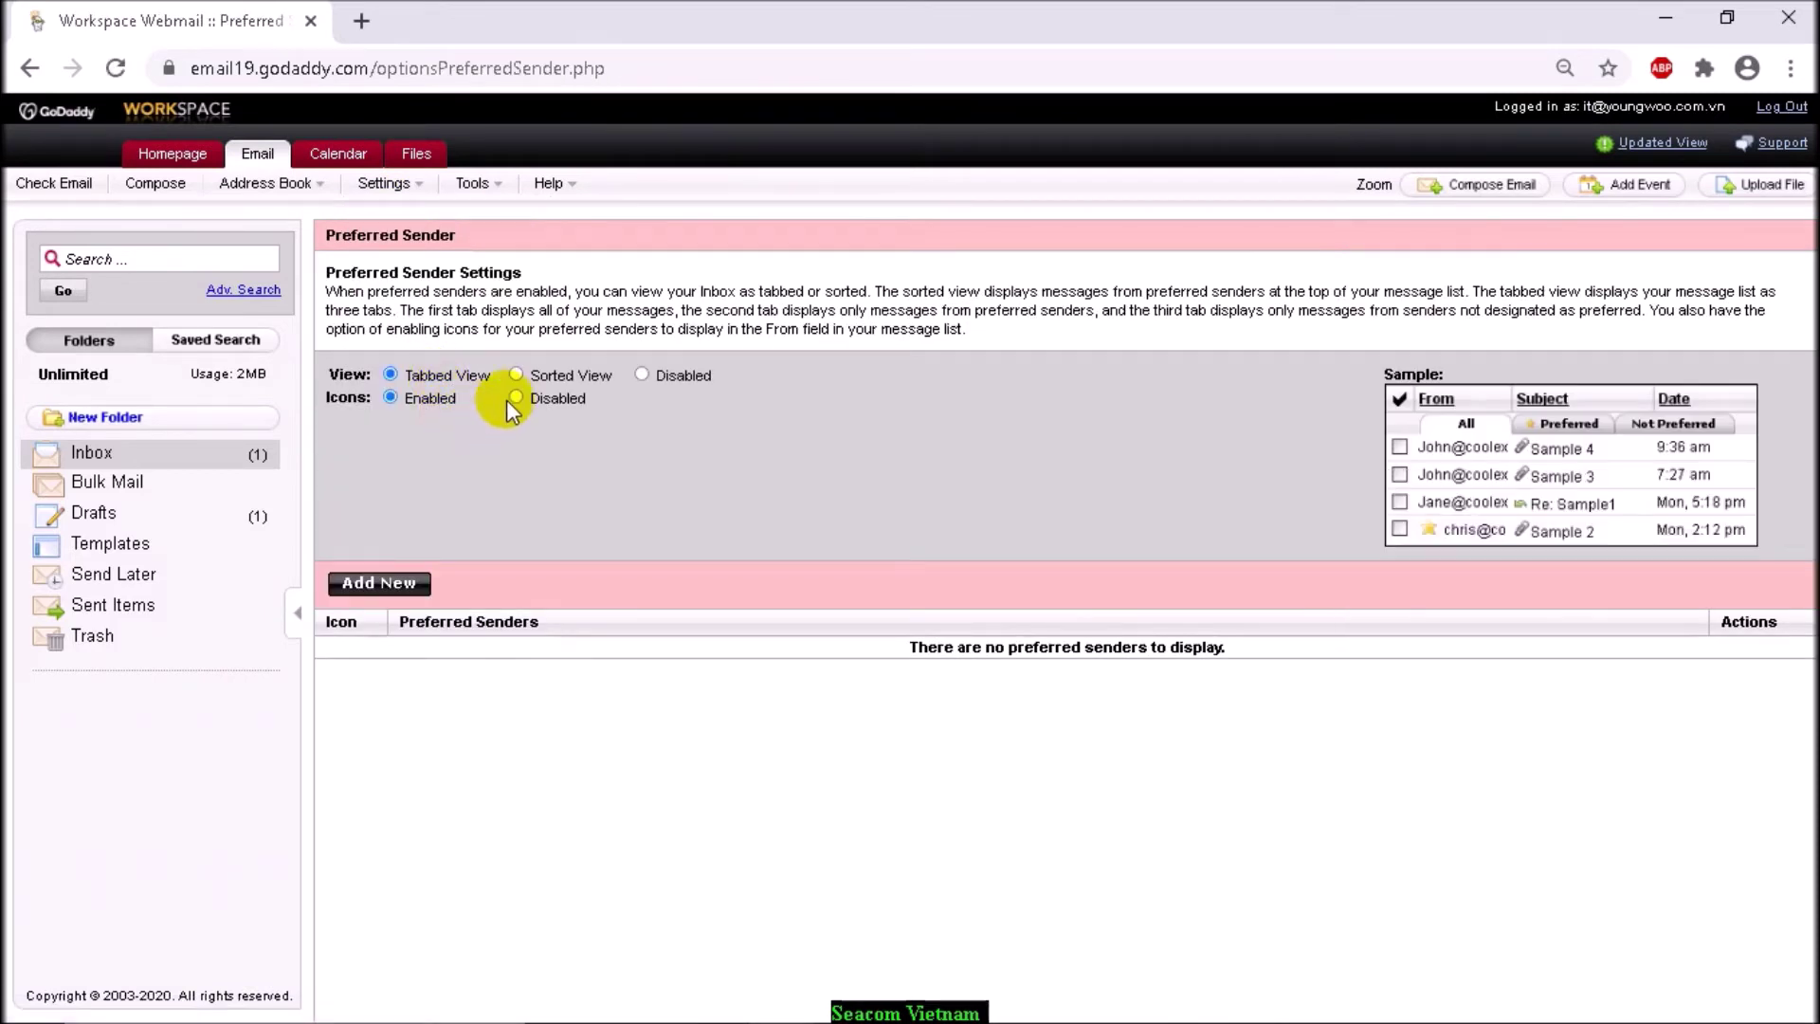
left_click(548, 373)
left_click(650, 374)
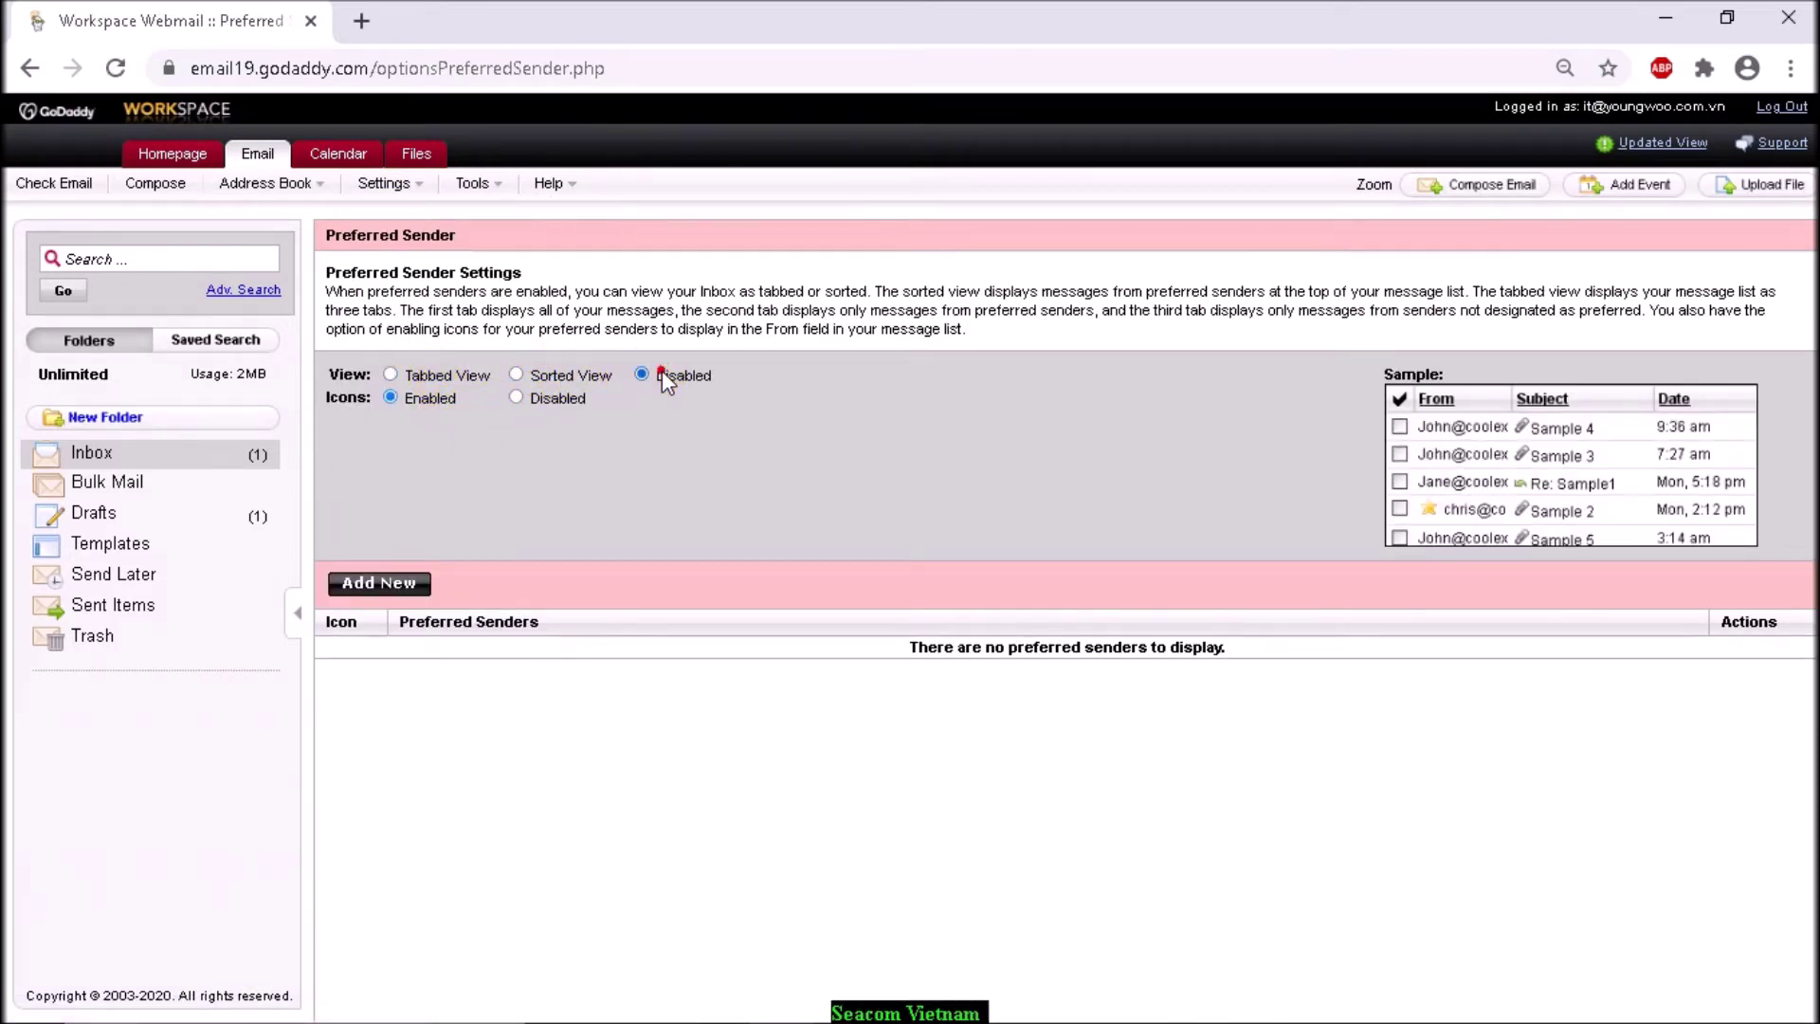
left_click(588, 376)
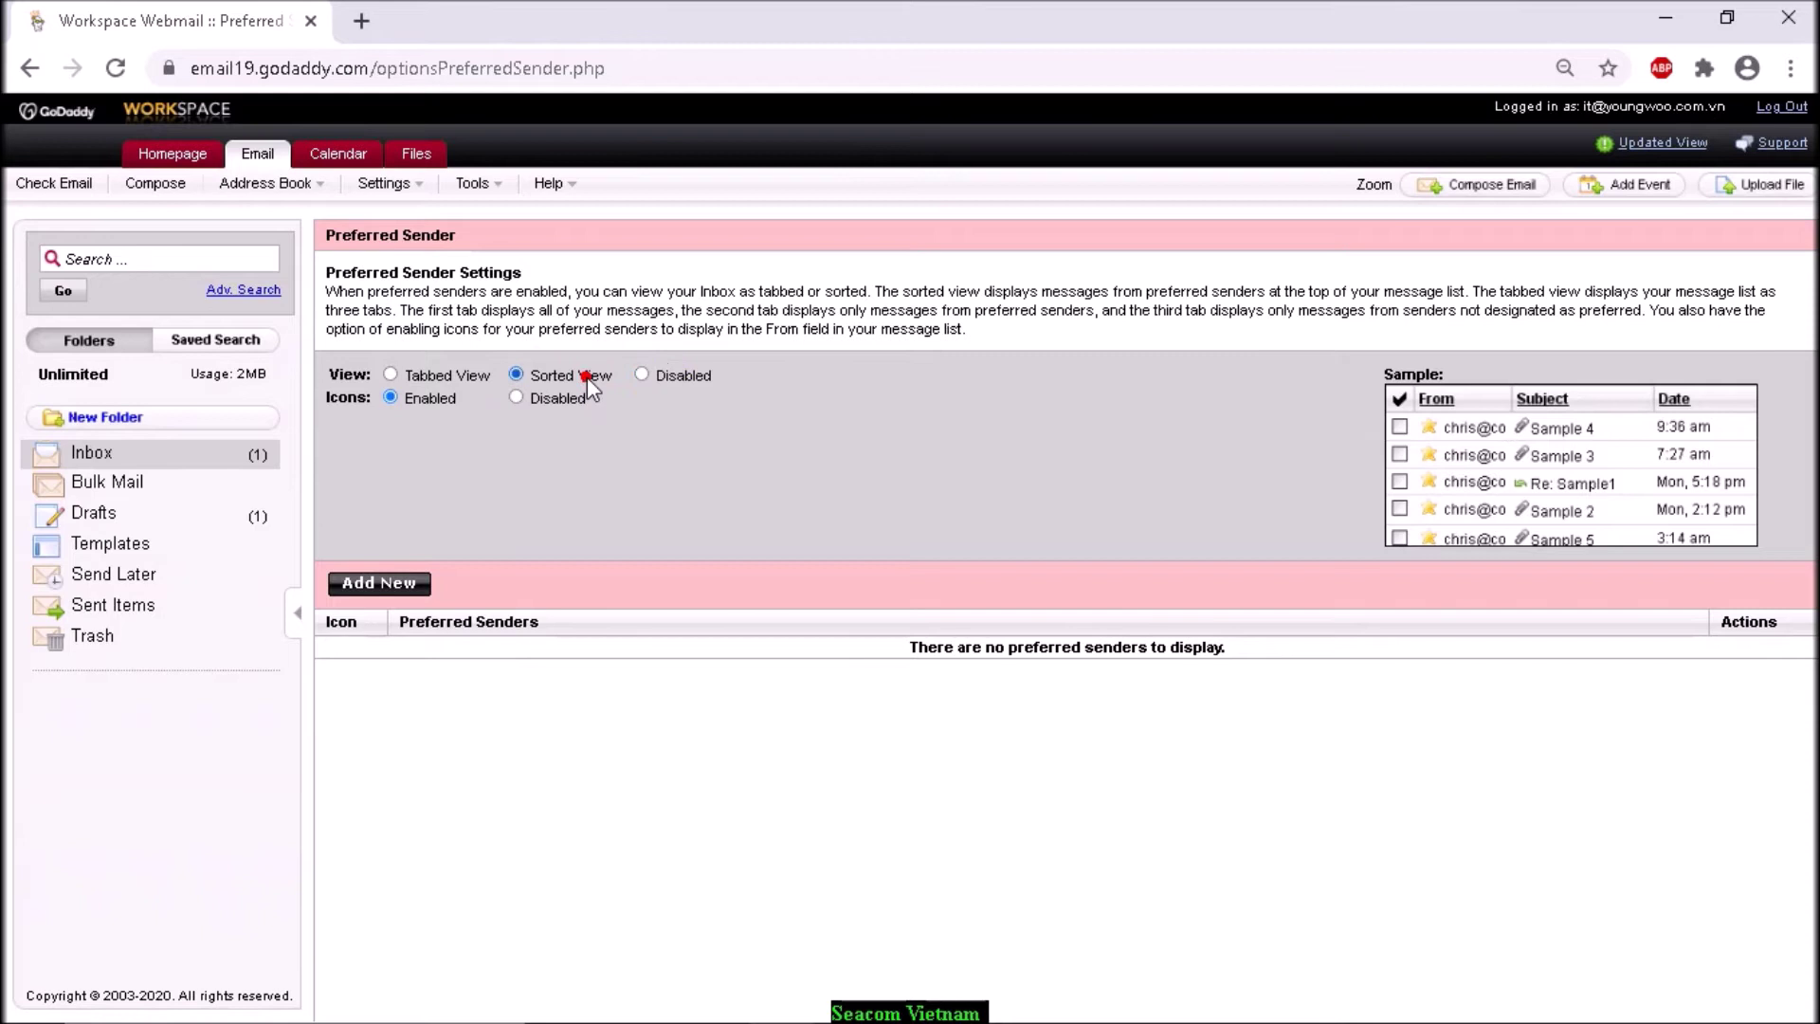
left_click(460, 382)
left_click(542, 396)
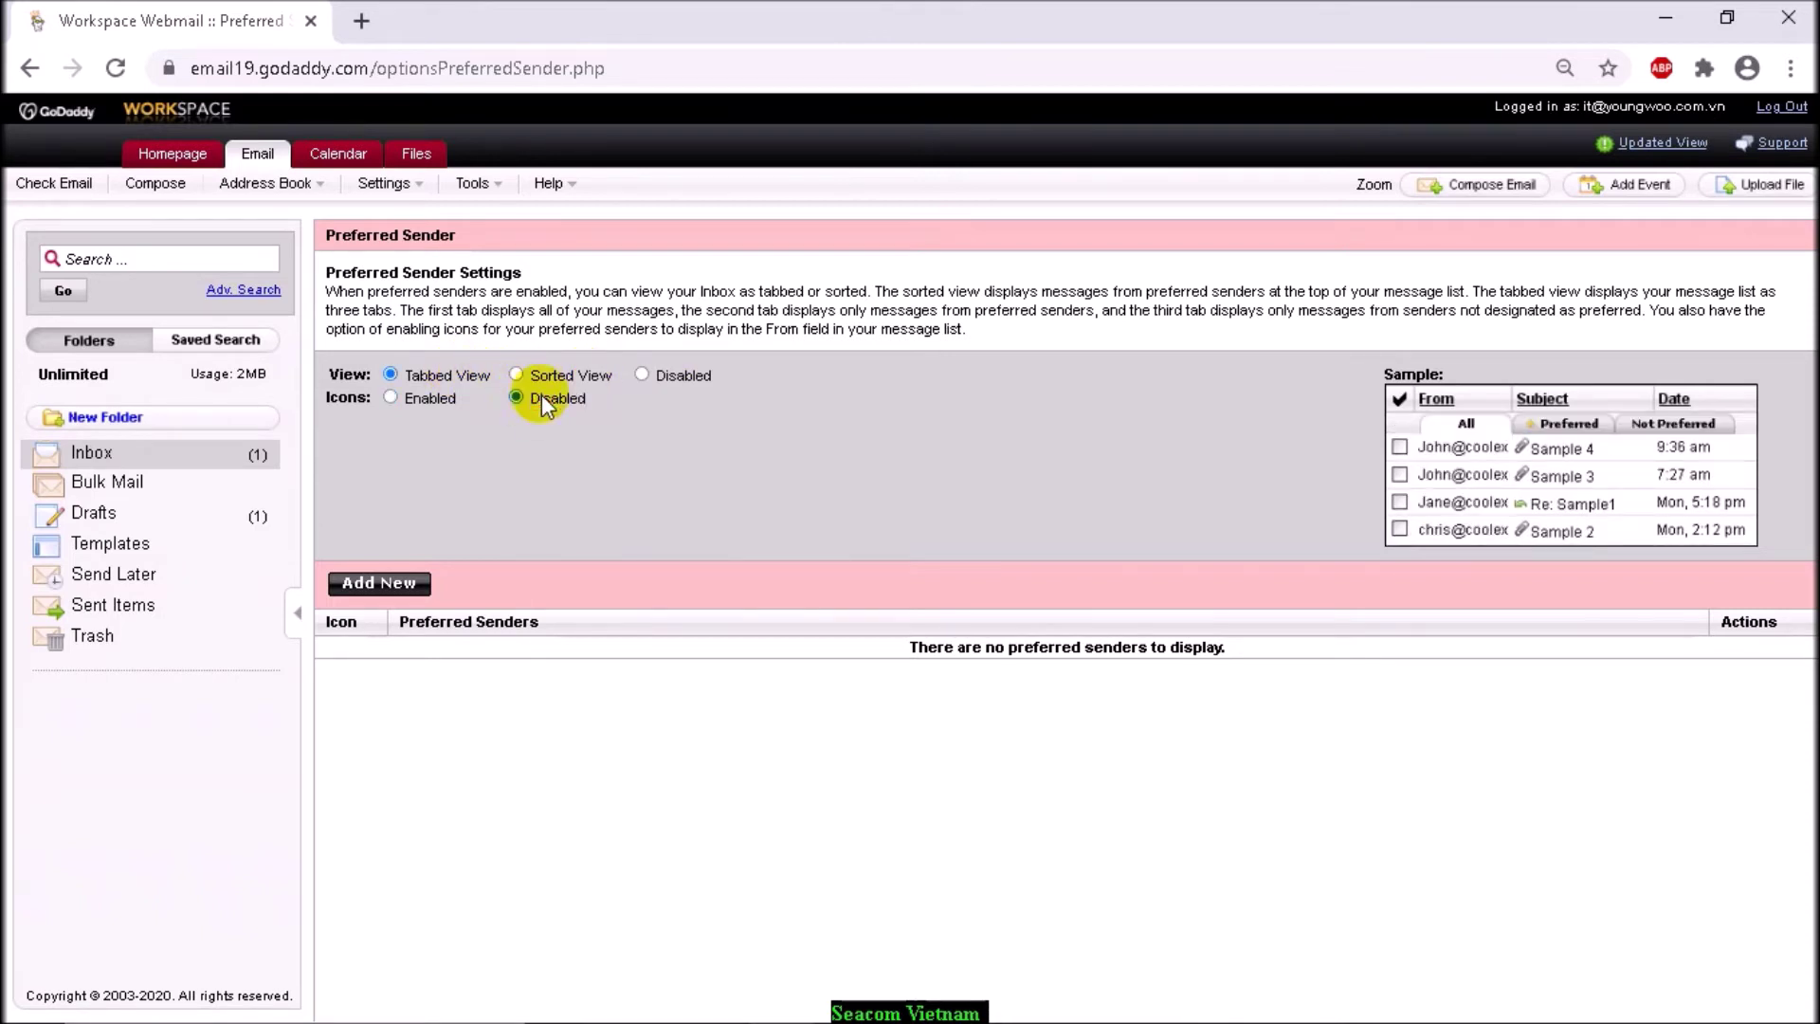
left_click(399, 398)
- Review the form for adding a preferred sender and its available icons, without adding a sender
left_click(379, 583)
left_click(915, 542)
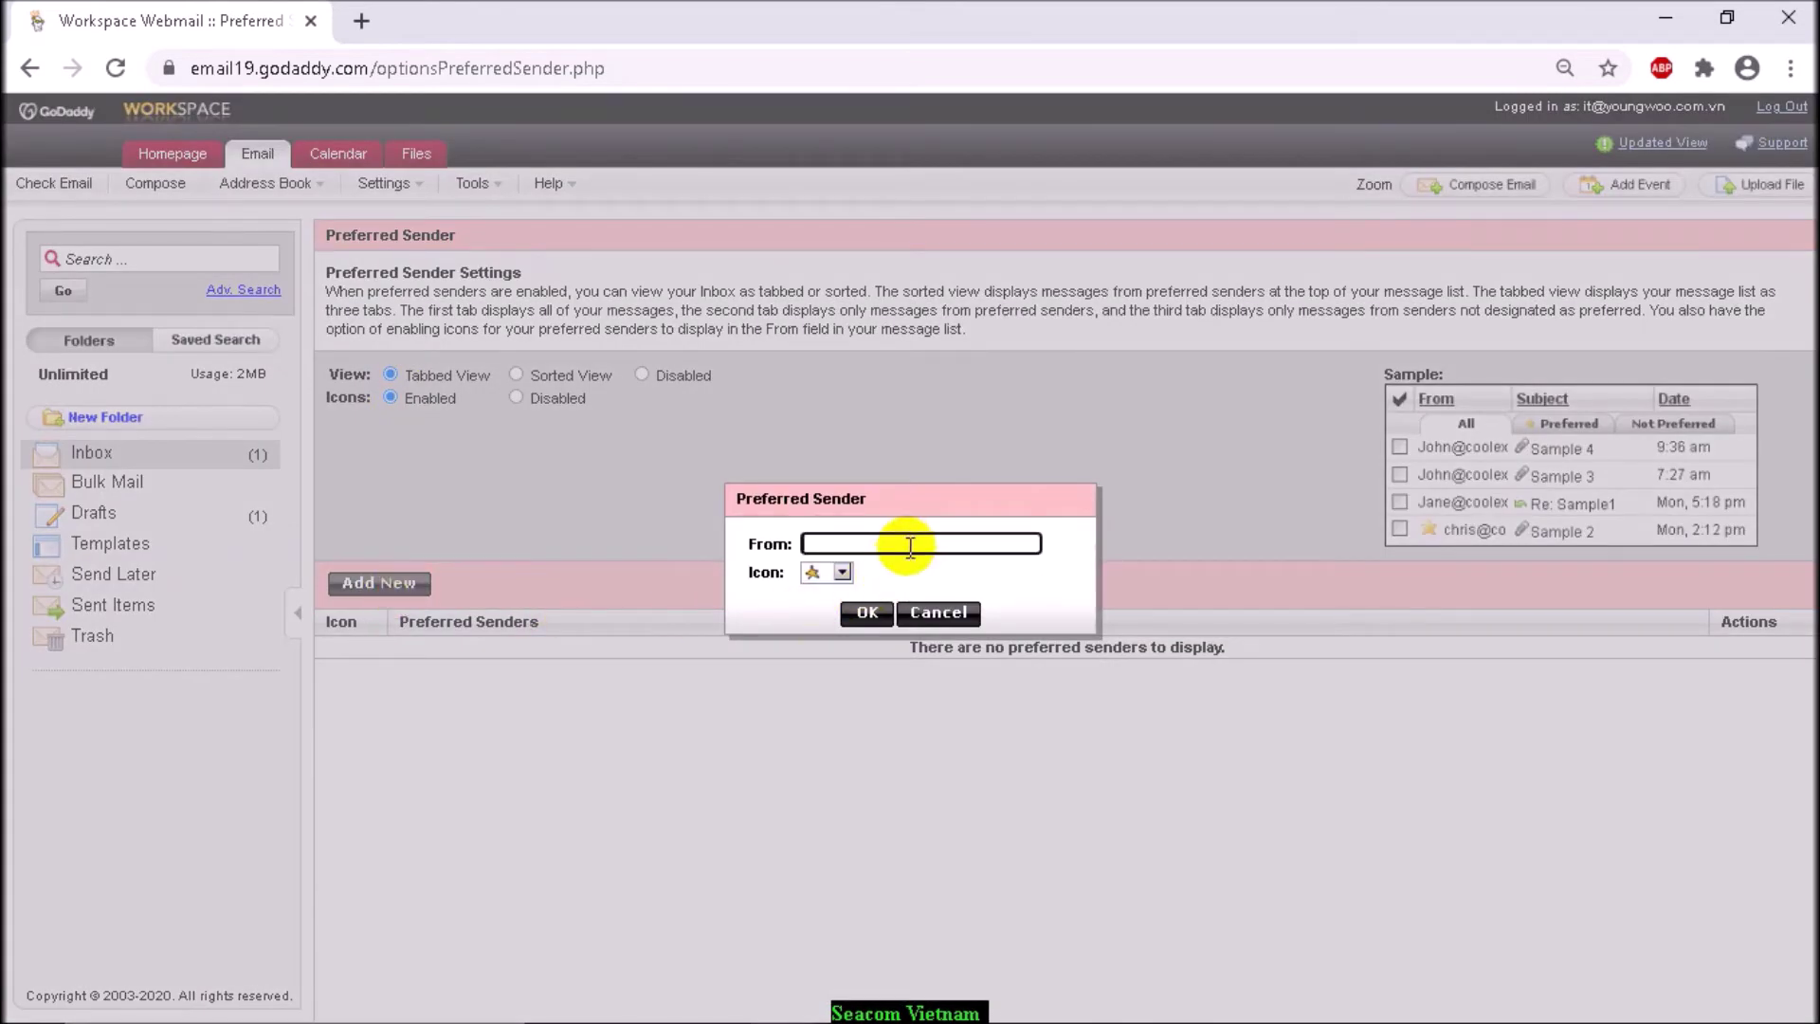
left_click(842, 571)
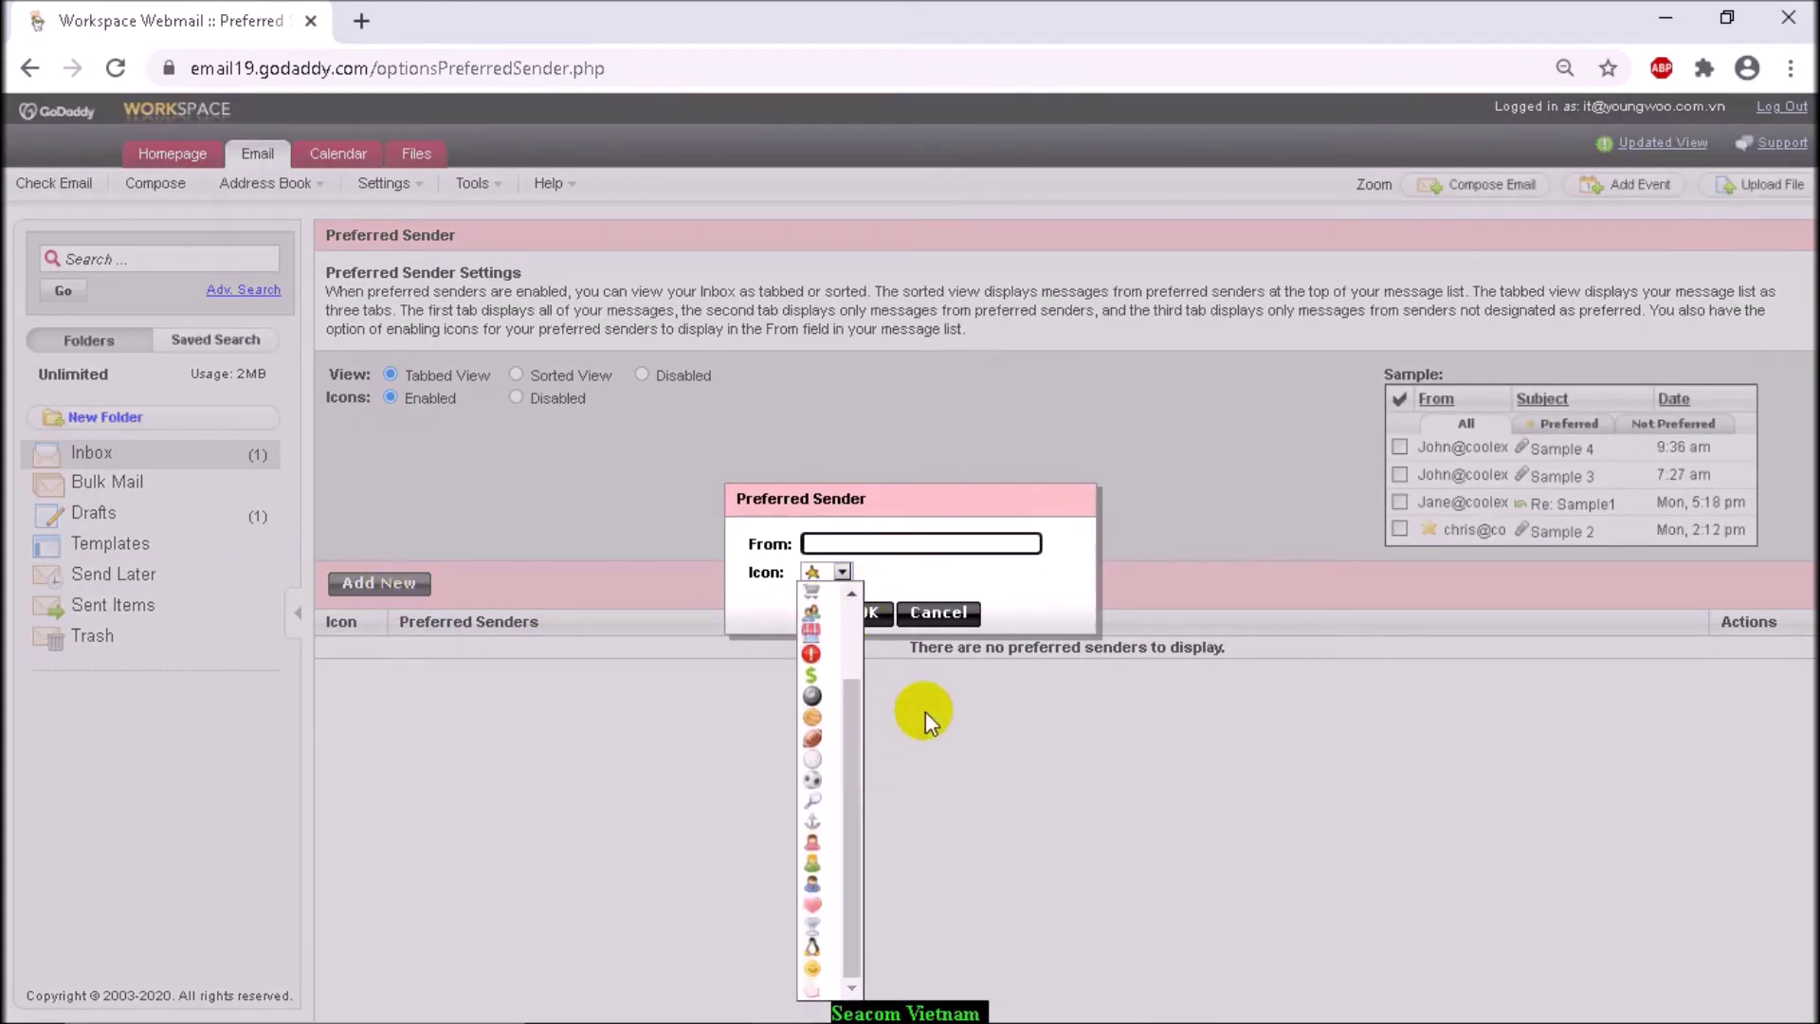
left_click(946, 614)
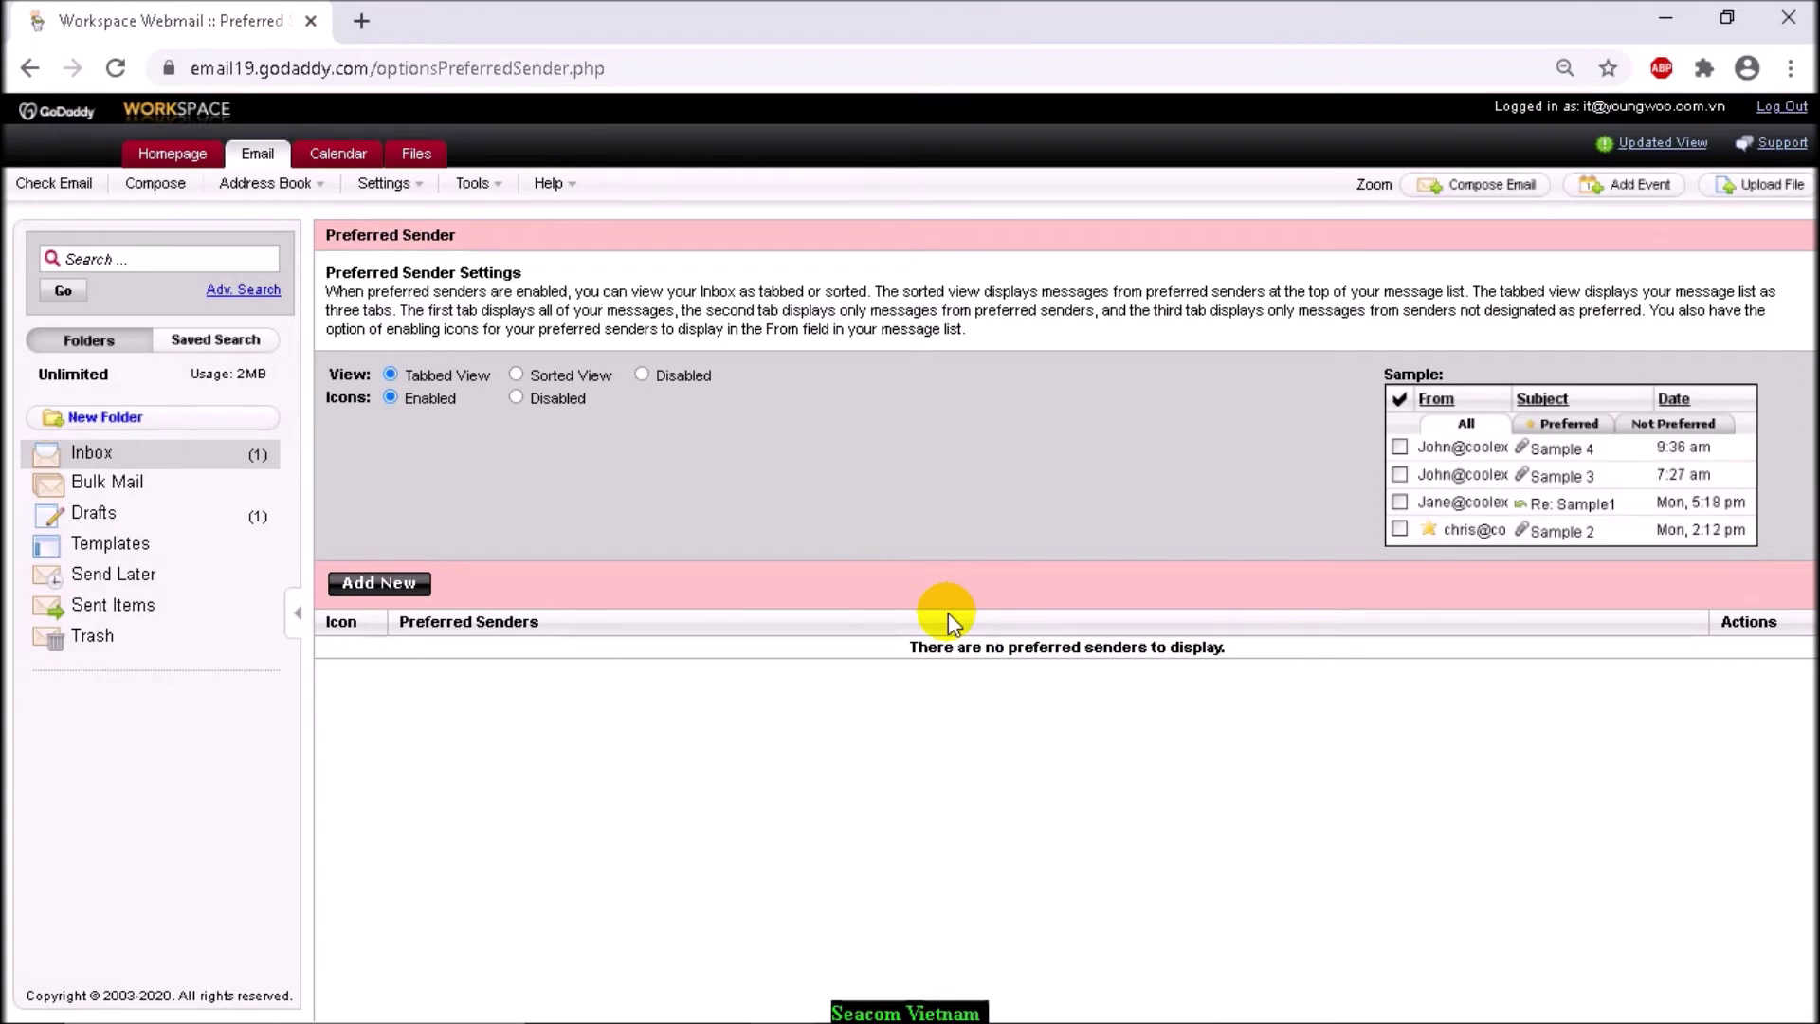
- View the Mobile Mail version of the inbox and its additional options, and return to the standard webmail
left_click(425, 186)
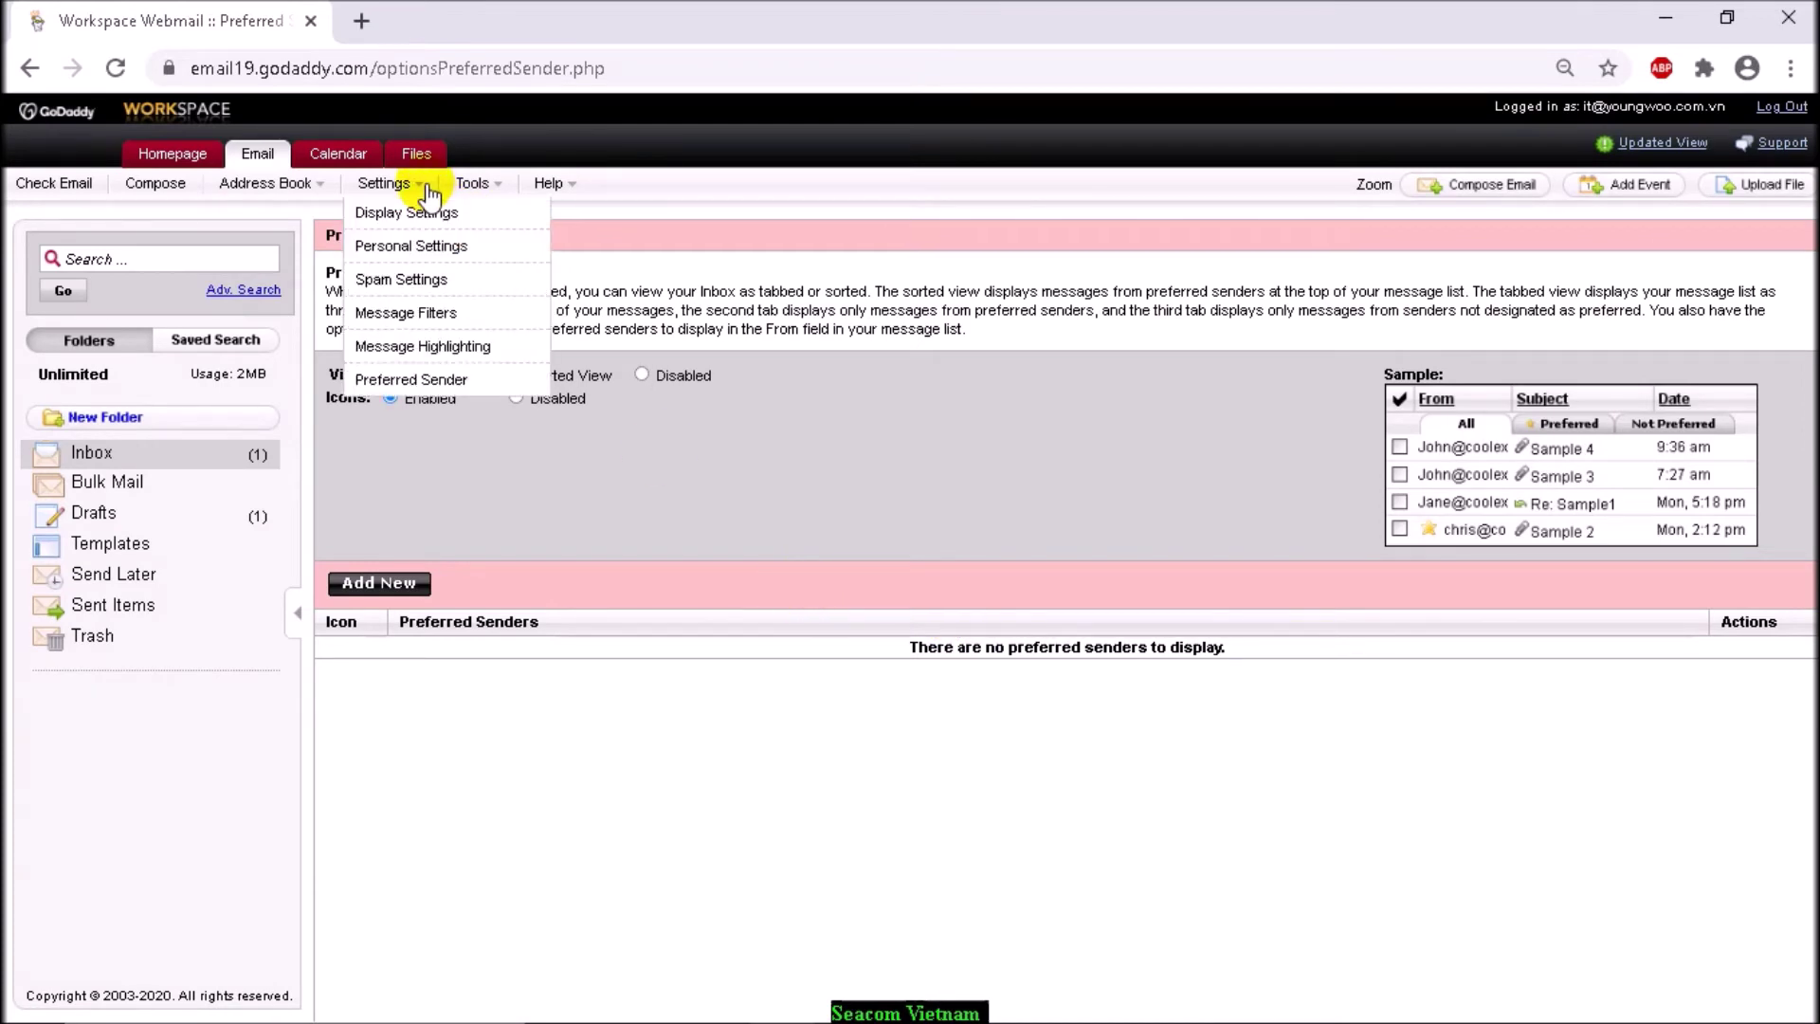
mouse_move(502, 185)
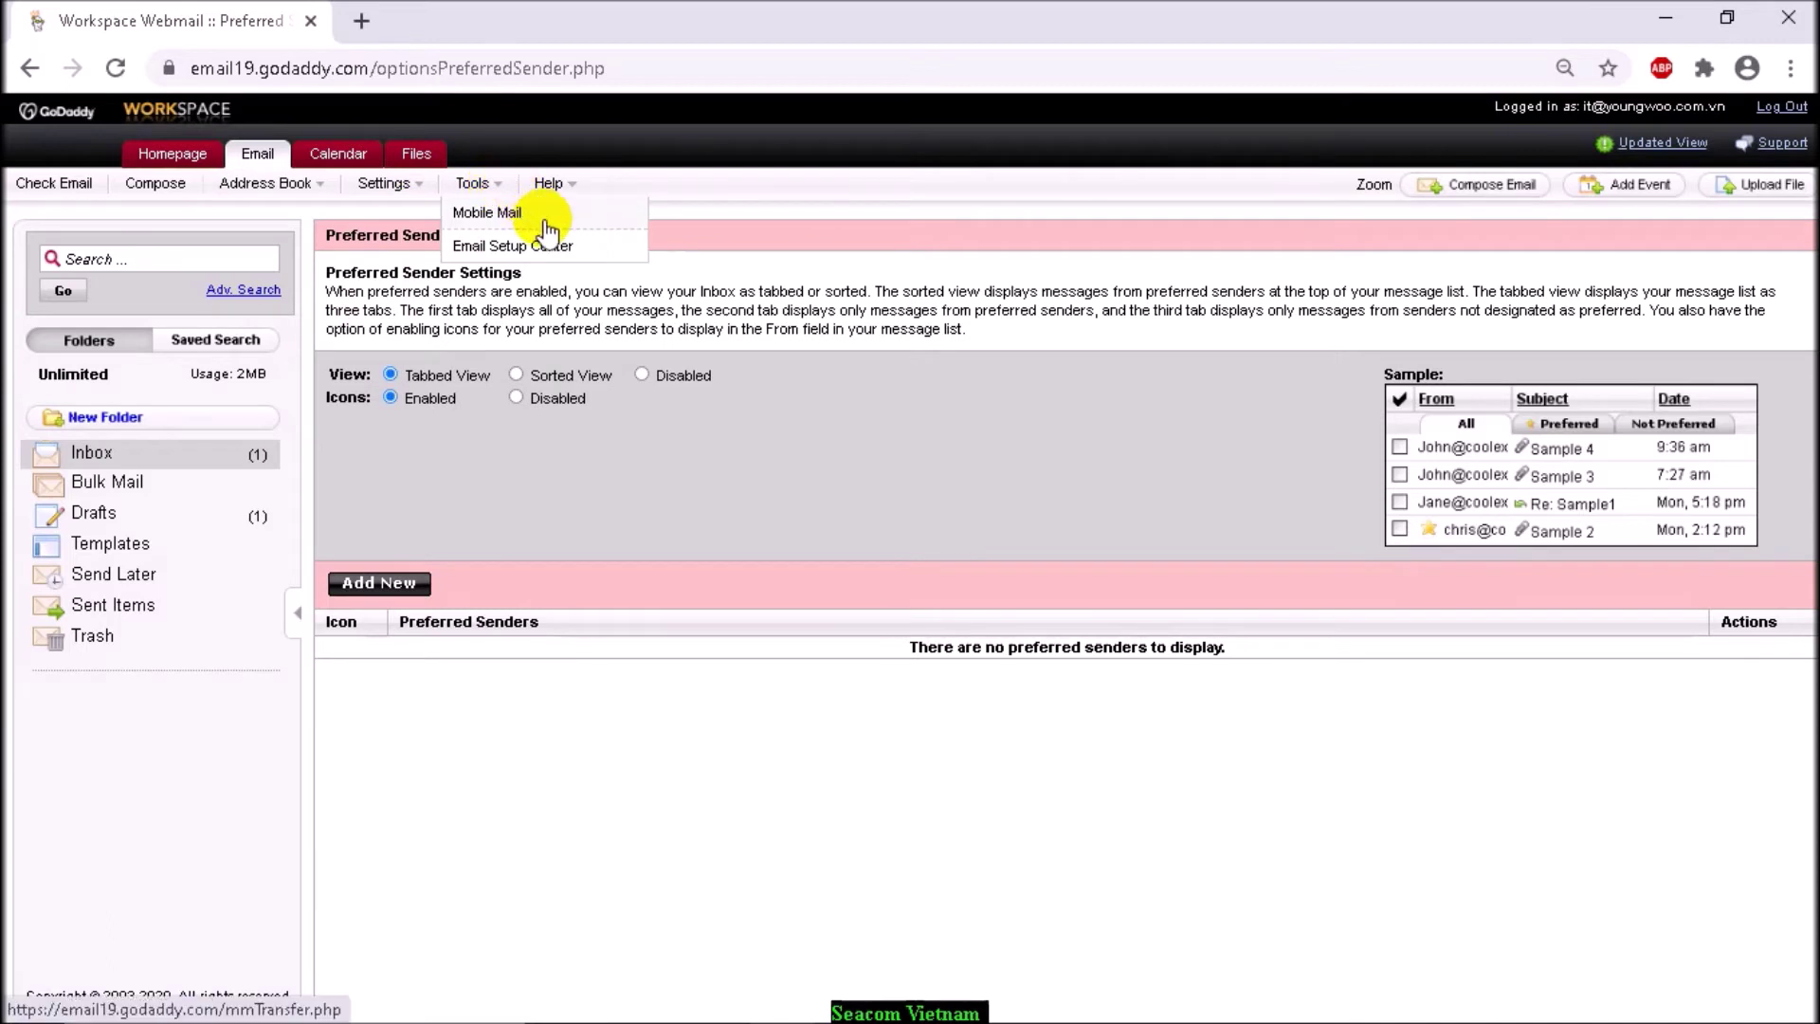
left_click(595, 216)
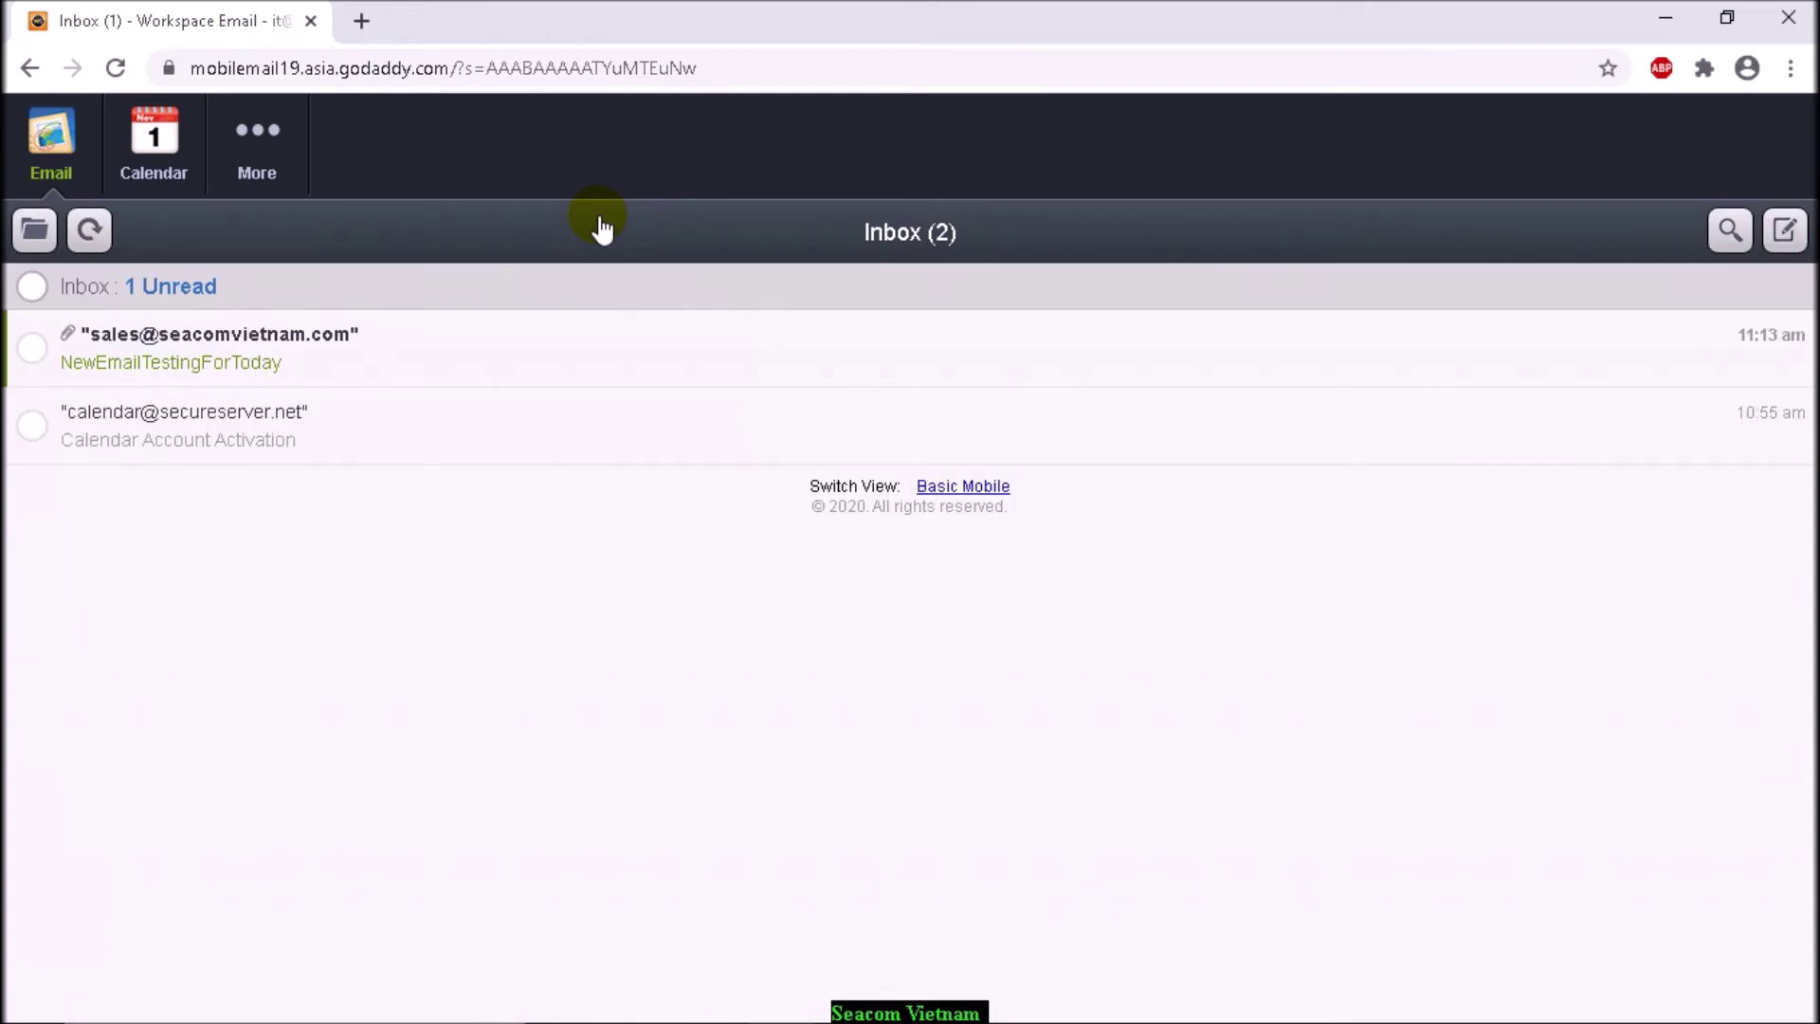
left_click(277, 133)
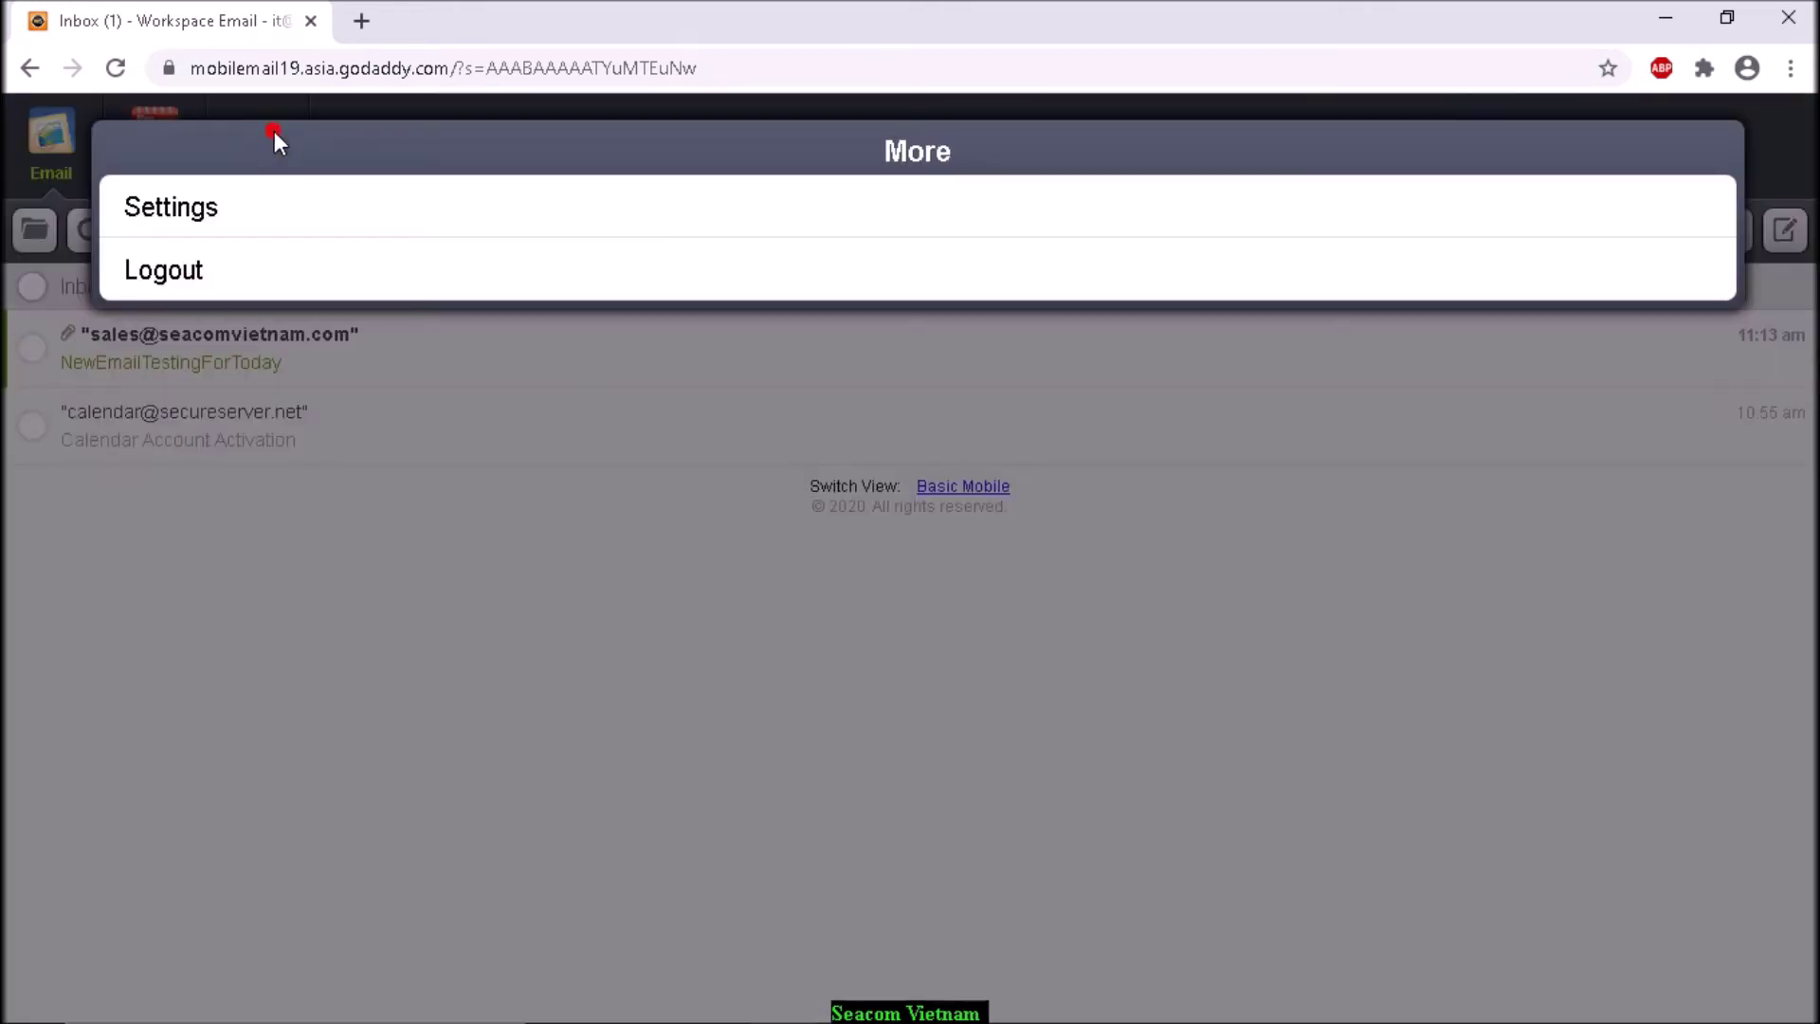
left_click(383, 652)
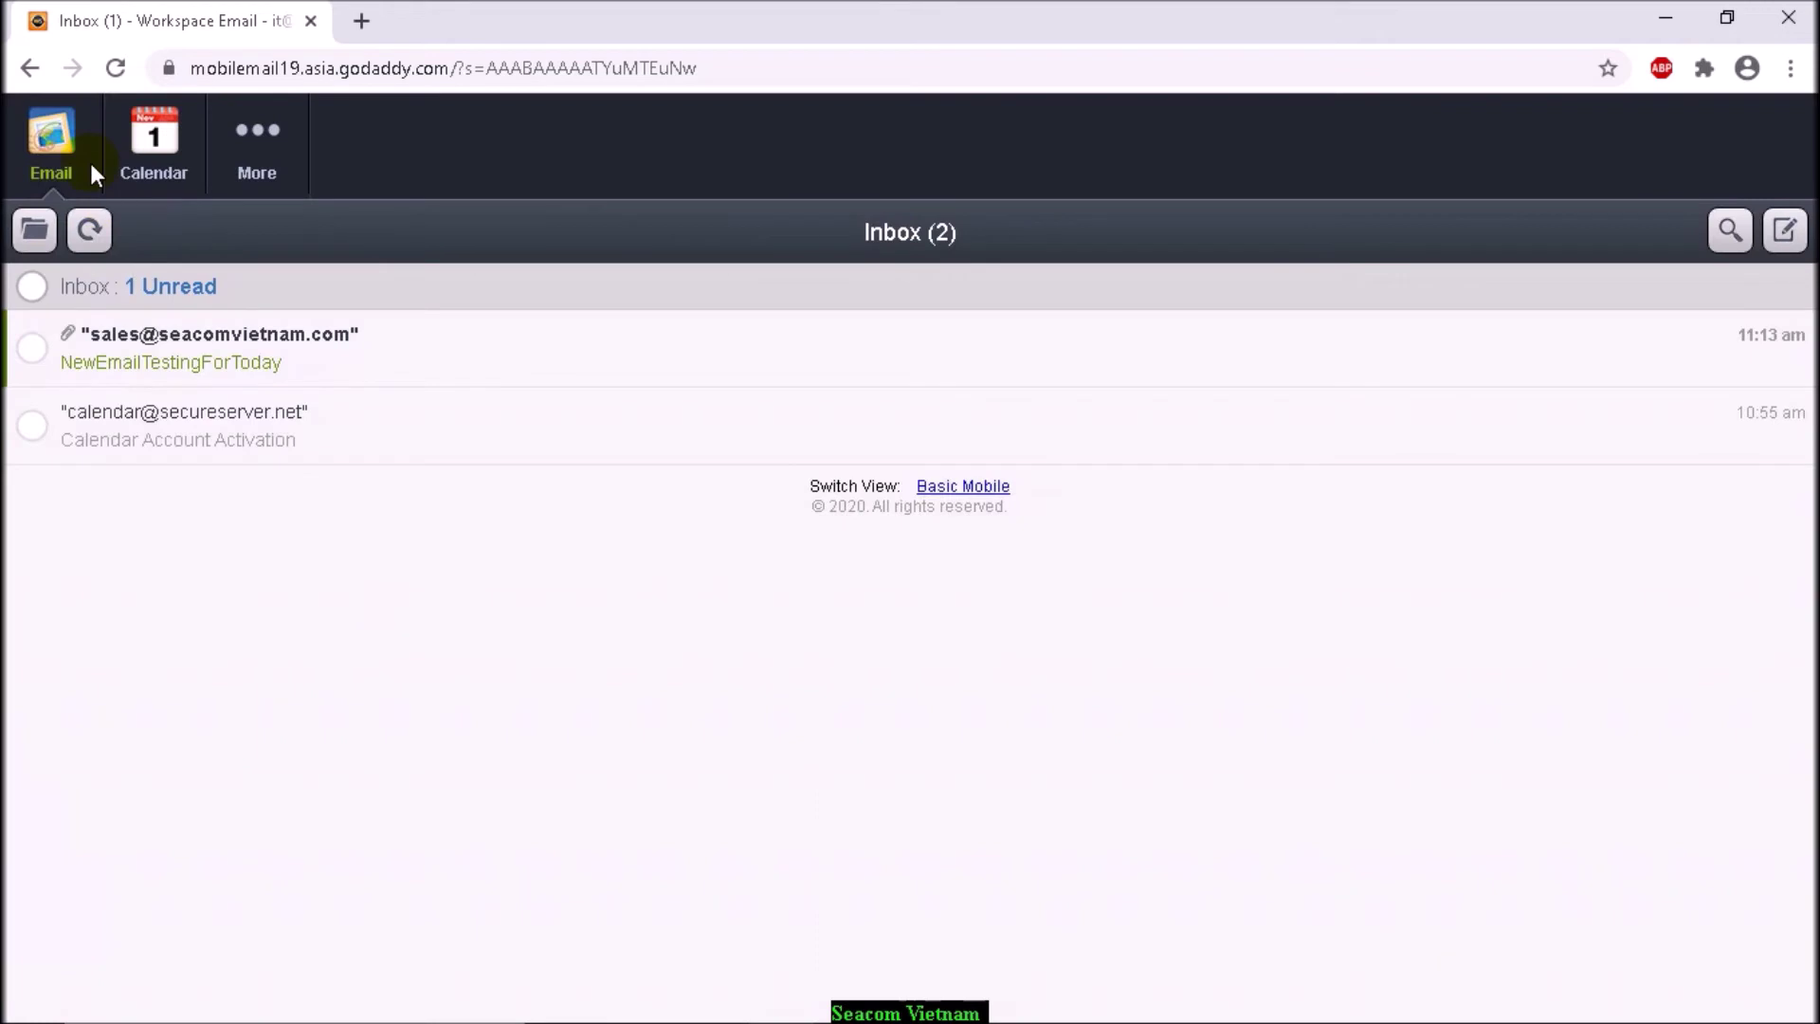
left_click(37, 76)
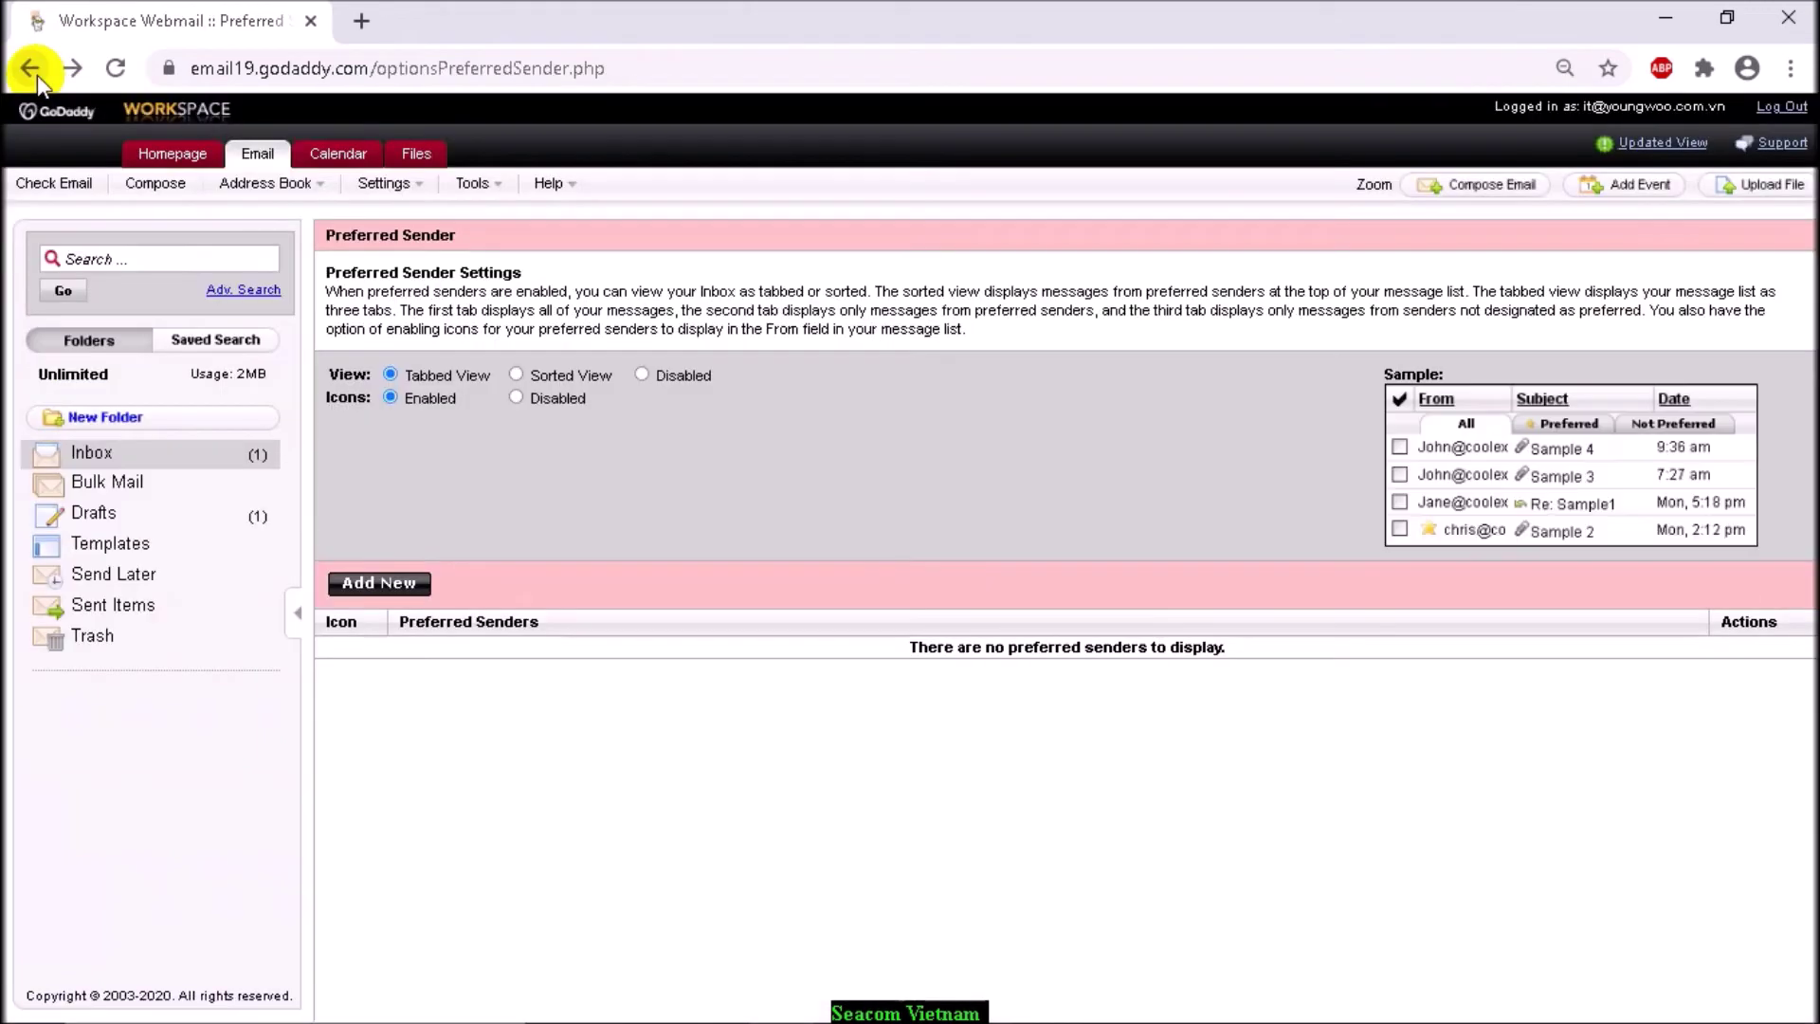
- Open the Email Setup Center and examine the account's email address and the messages sent today
left_click(507, 193)
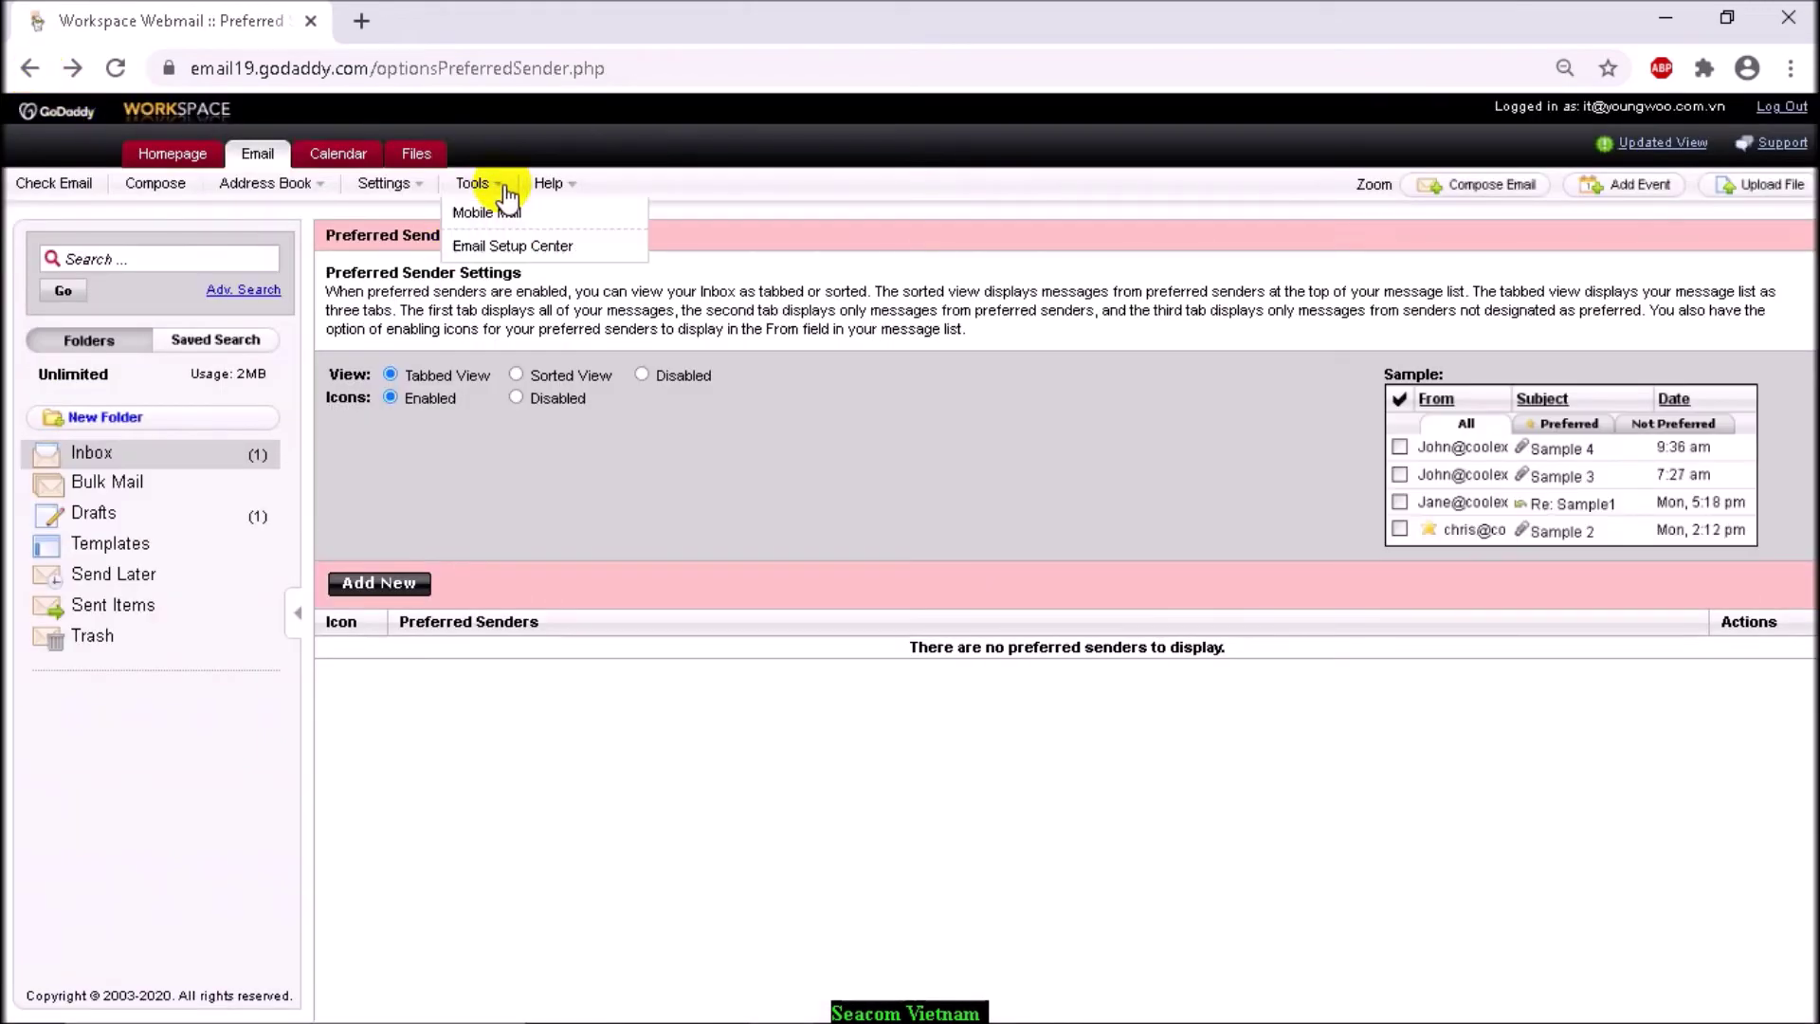
left_click(512, 248)
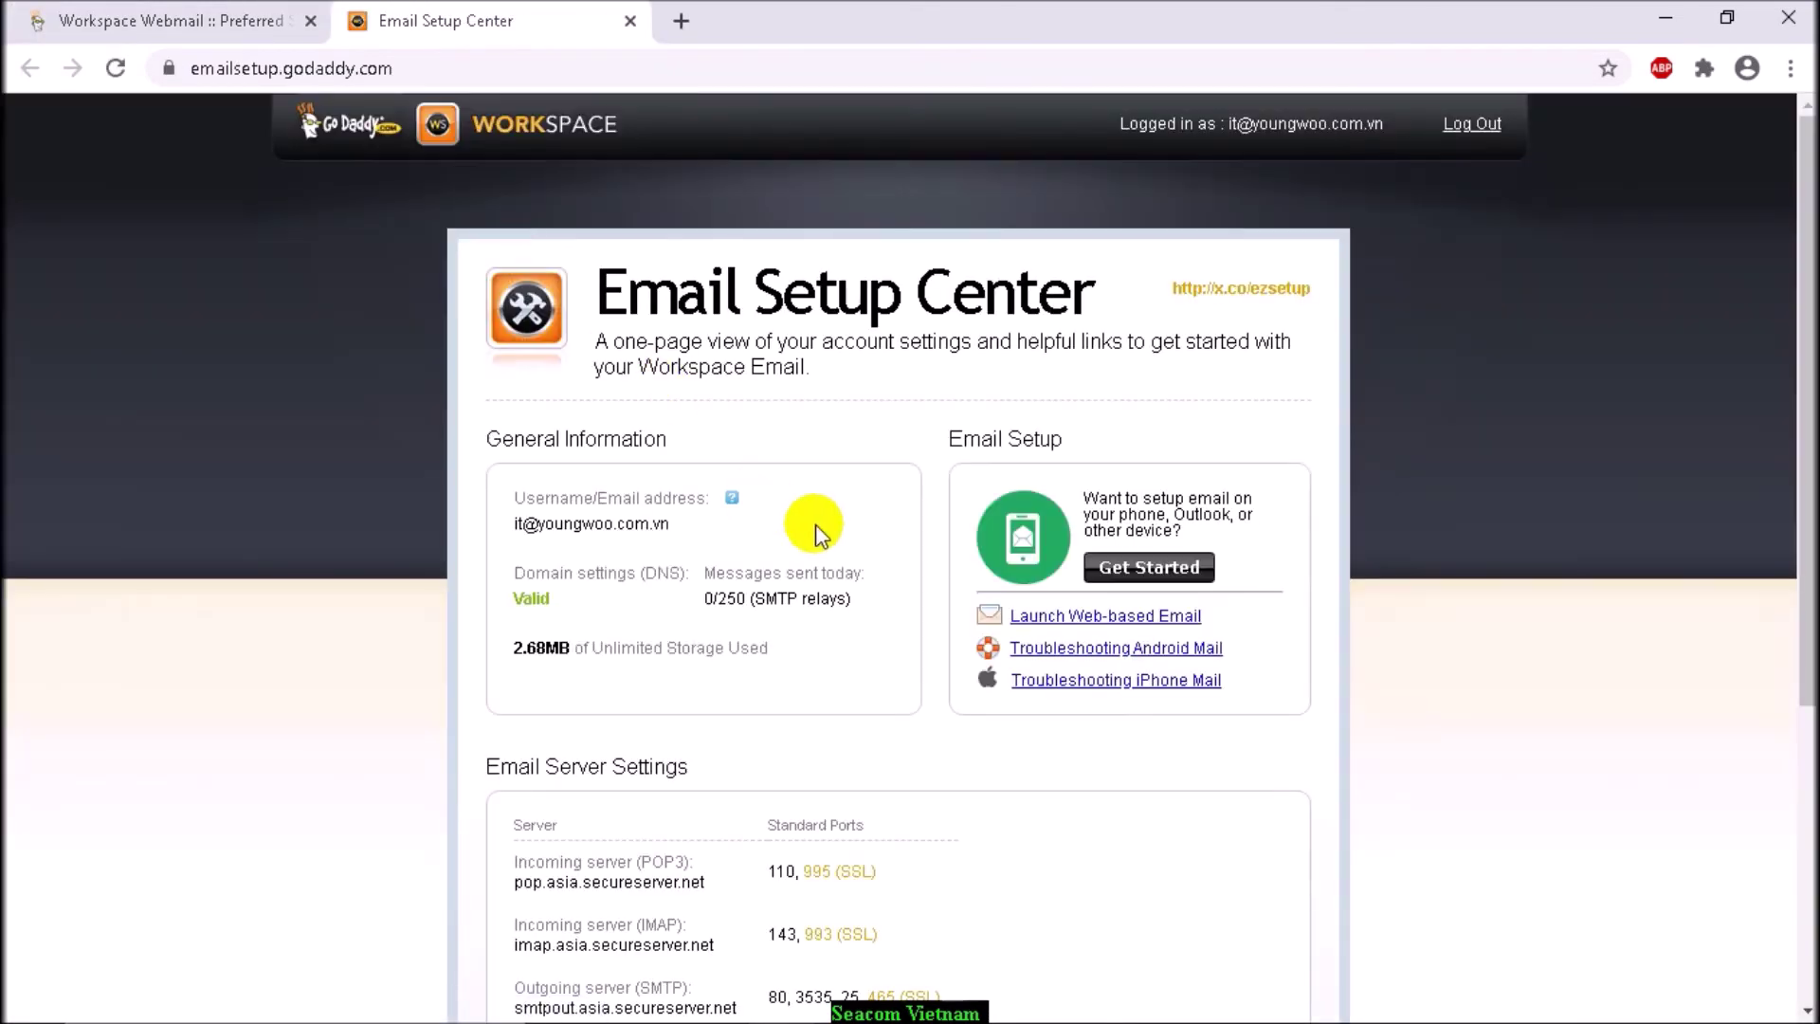
scroll(815, 525, "down", 1)
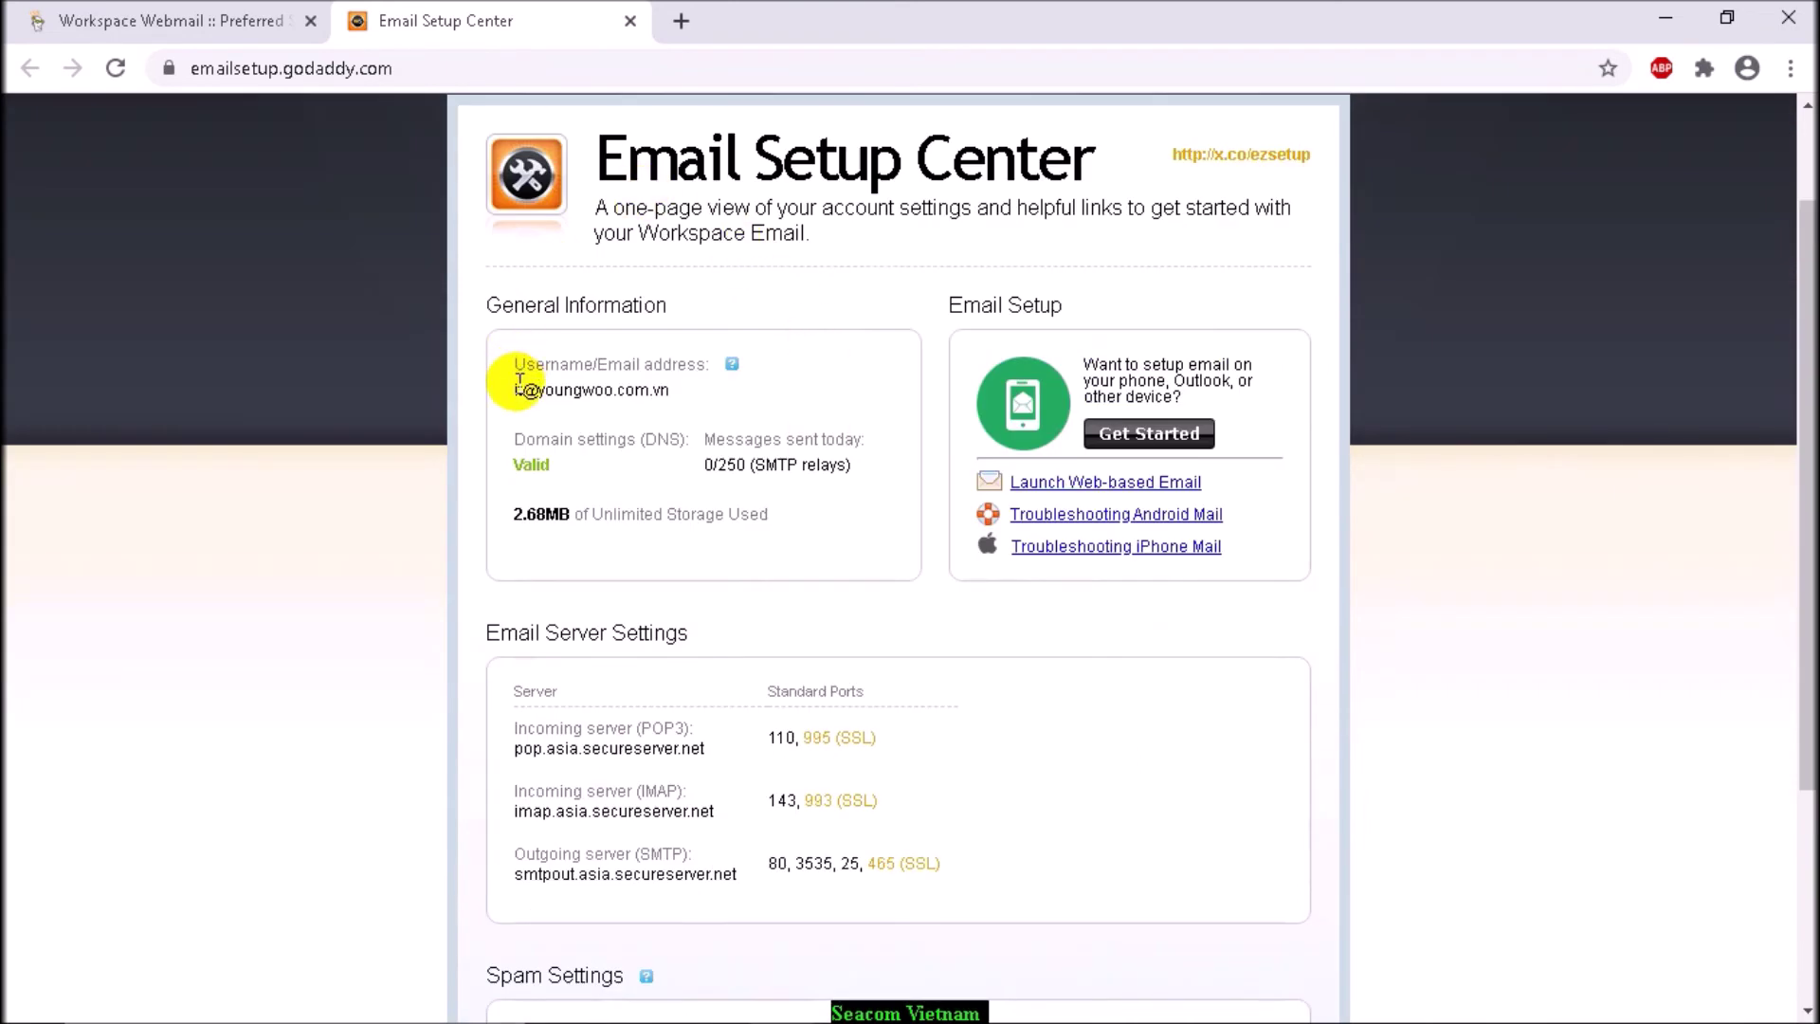
left_click_drag(511, 390, 678, 394)
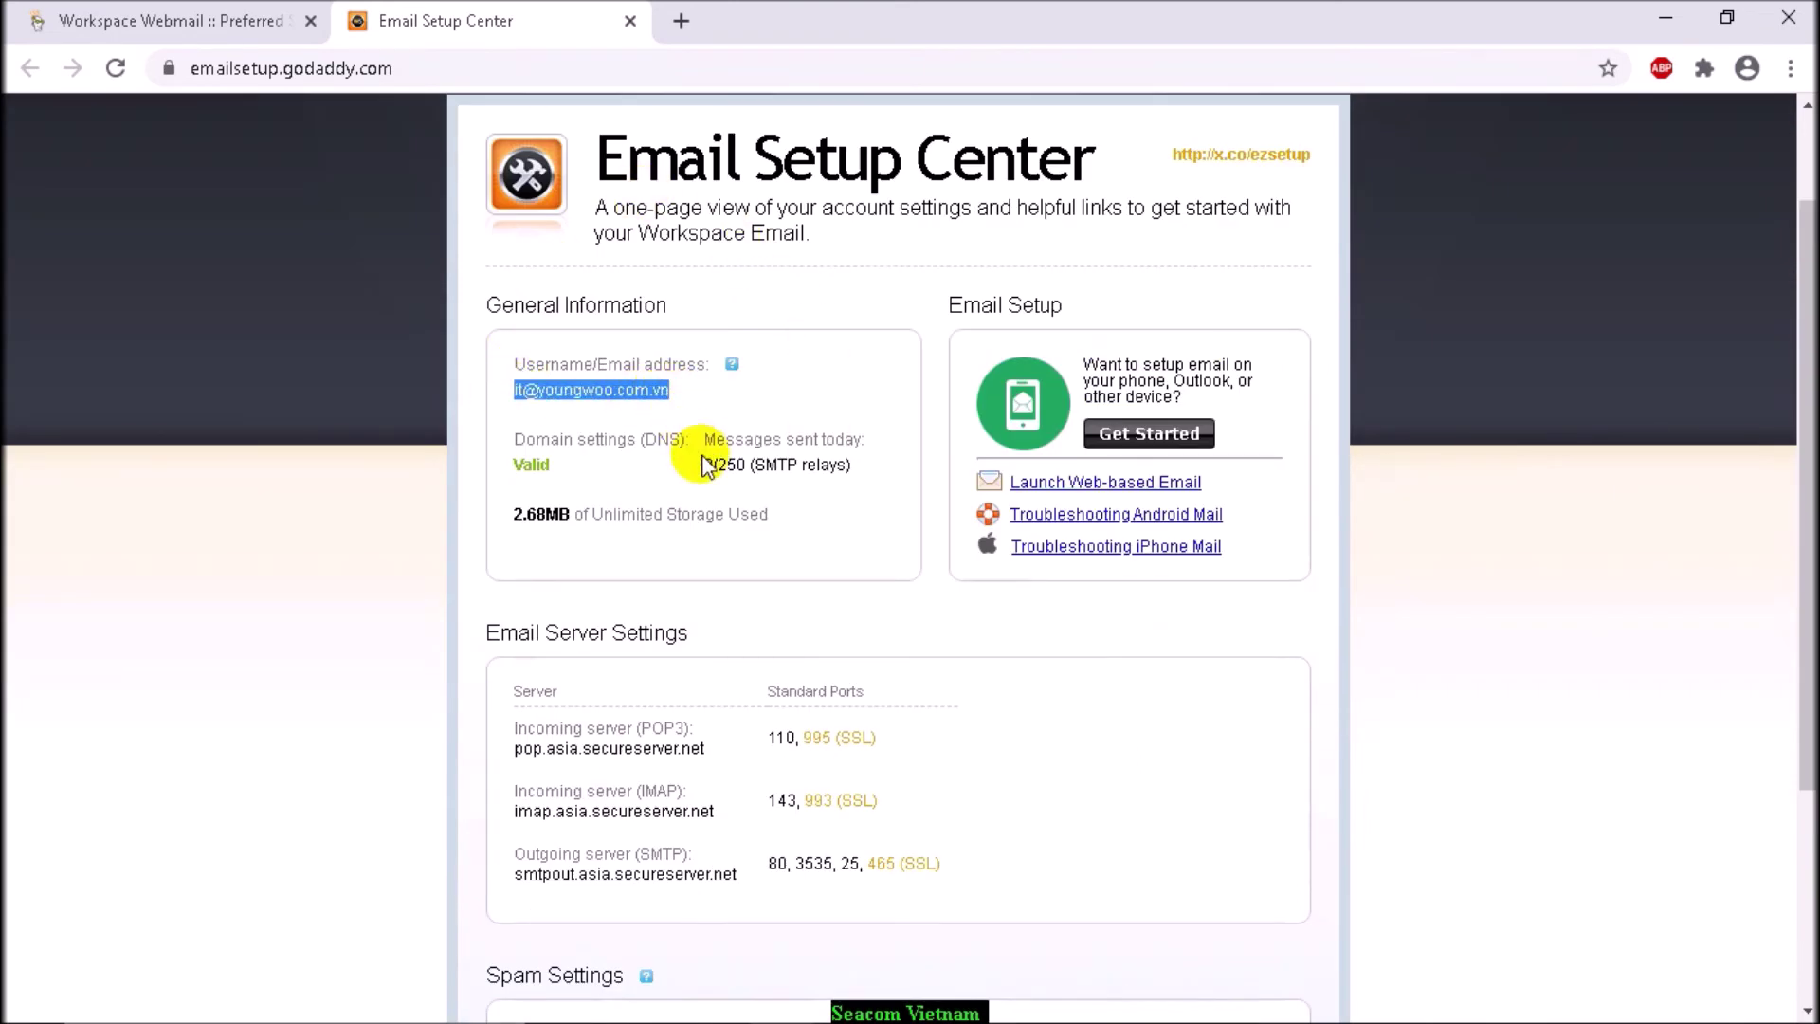
left_click_drag(705, 438, 863, 443)
left_click_drag(719, 466, 853, 467)
left_click_drag(704, 439, 711, 468)
- Examine the POP3, IMAP and SMTP server names and standard ports in the email server settings
scroll(749, 606, "down", 1)
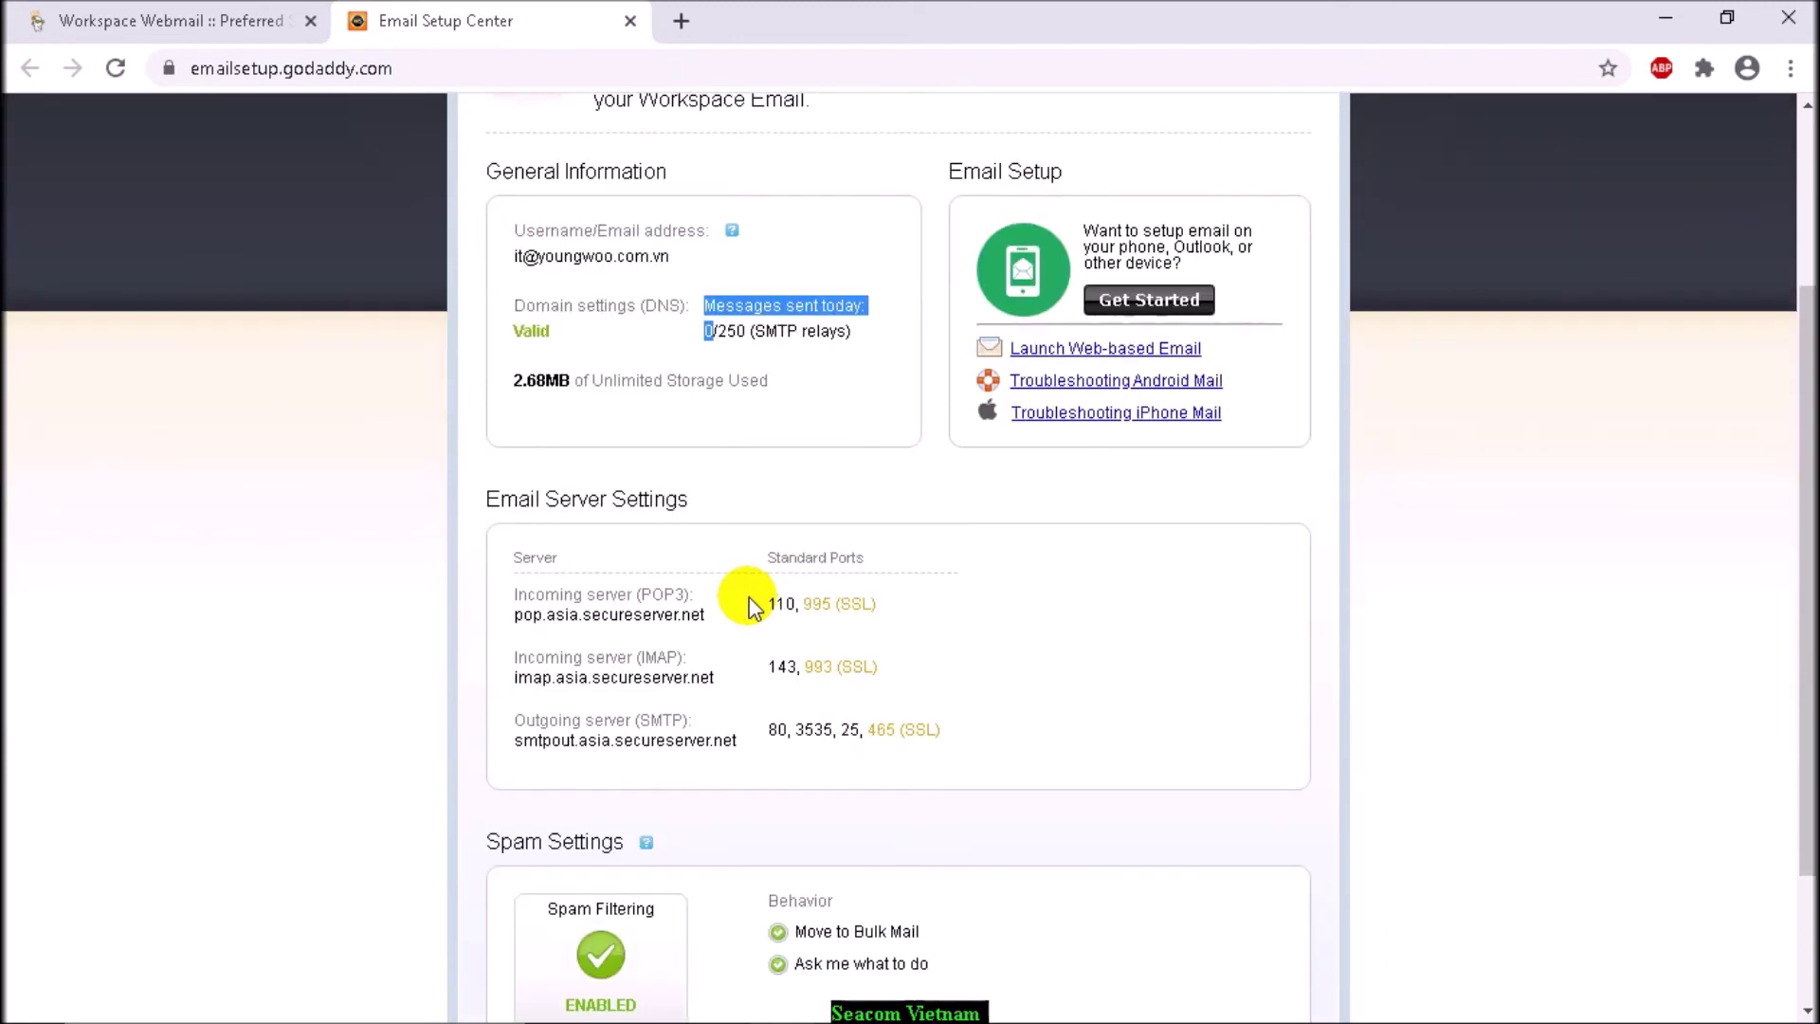
left_click_drag(597, 595, 833, 600)
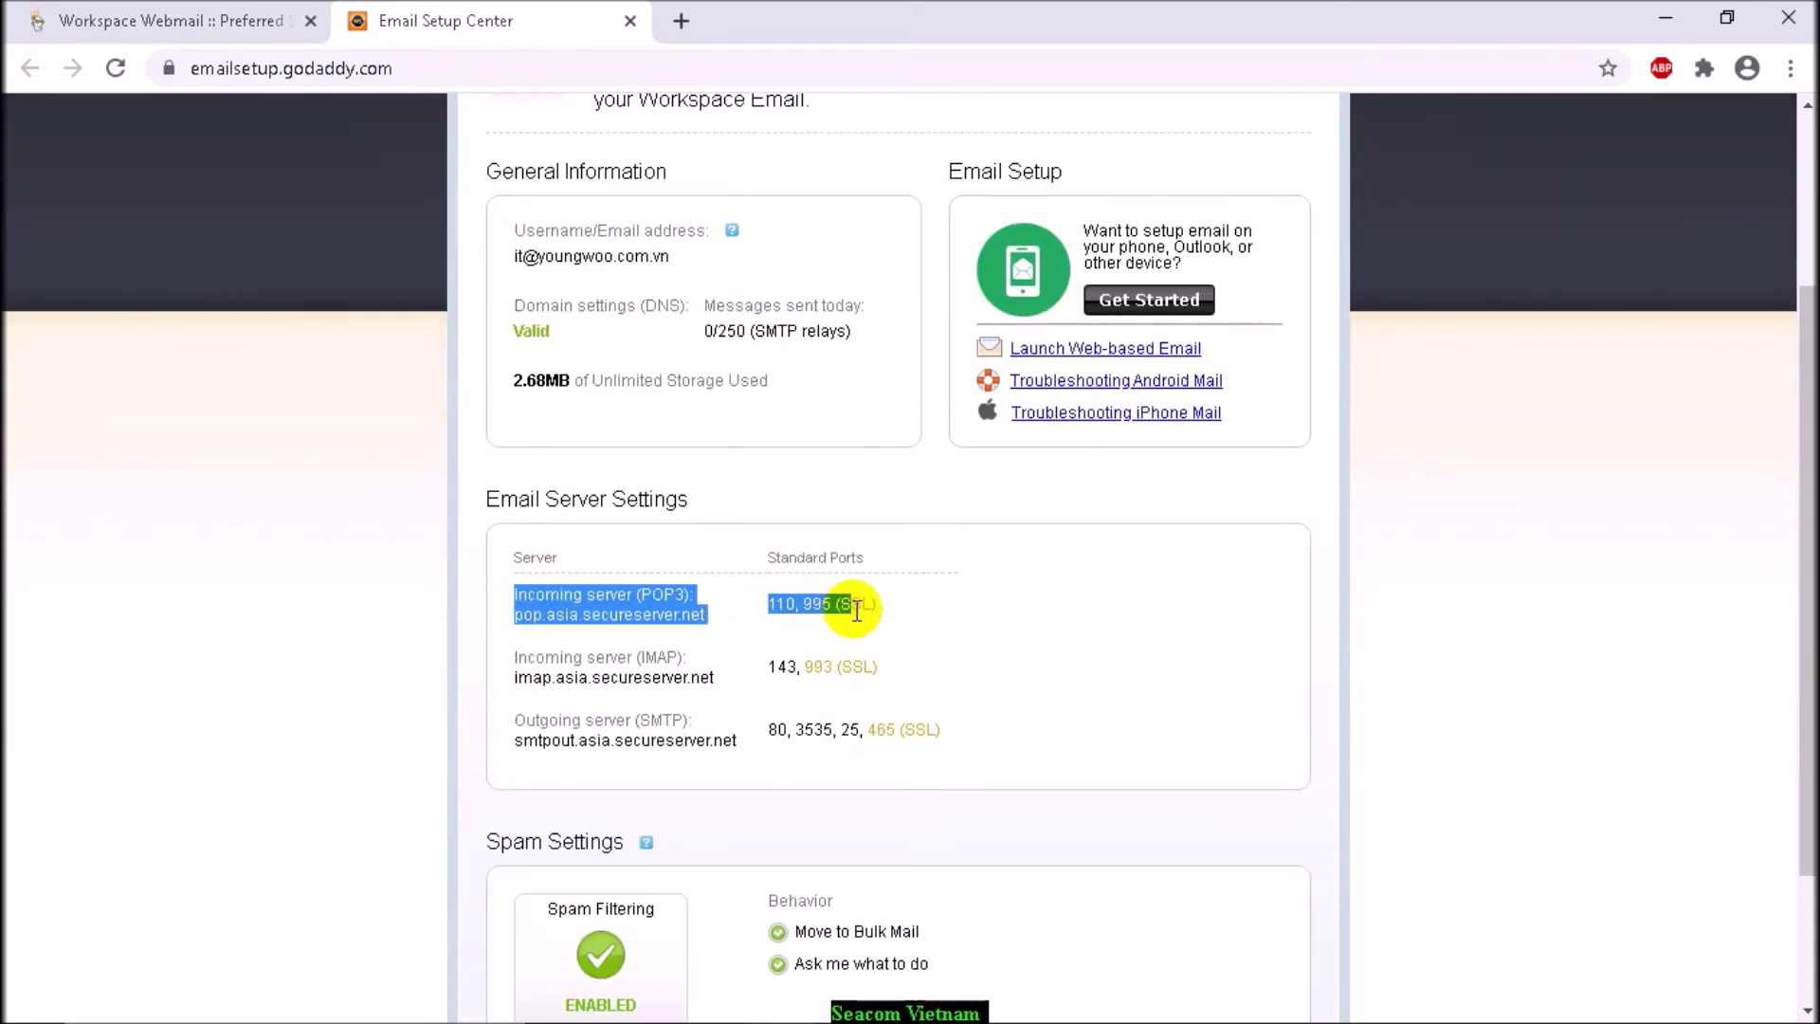
left_click_drag(512, 656, 881, 690)
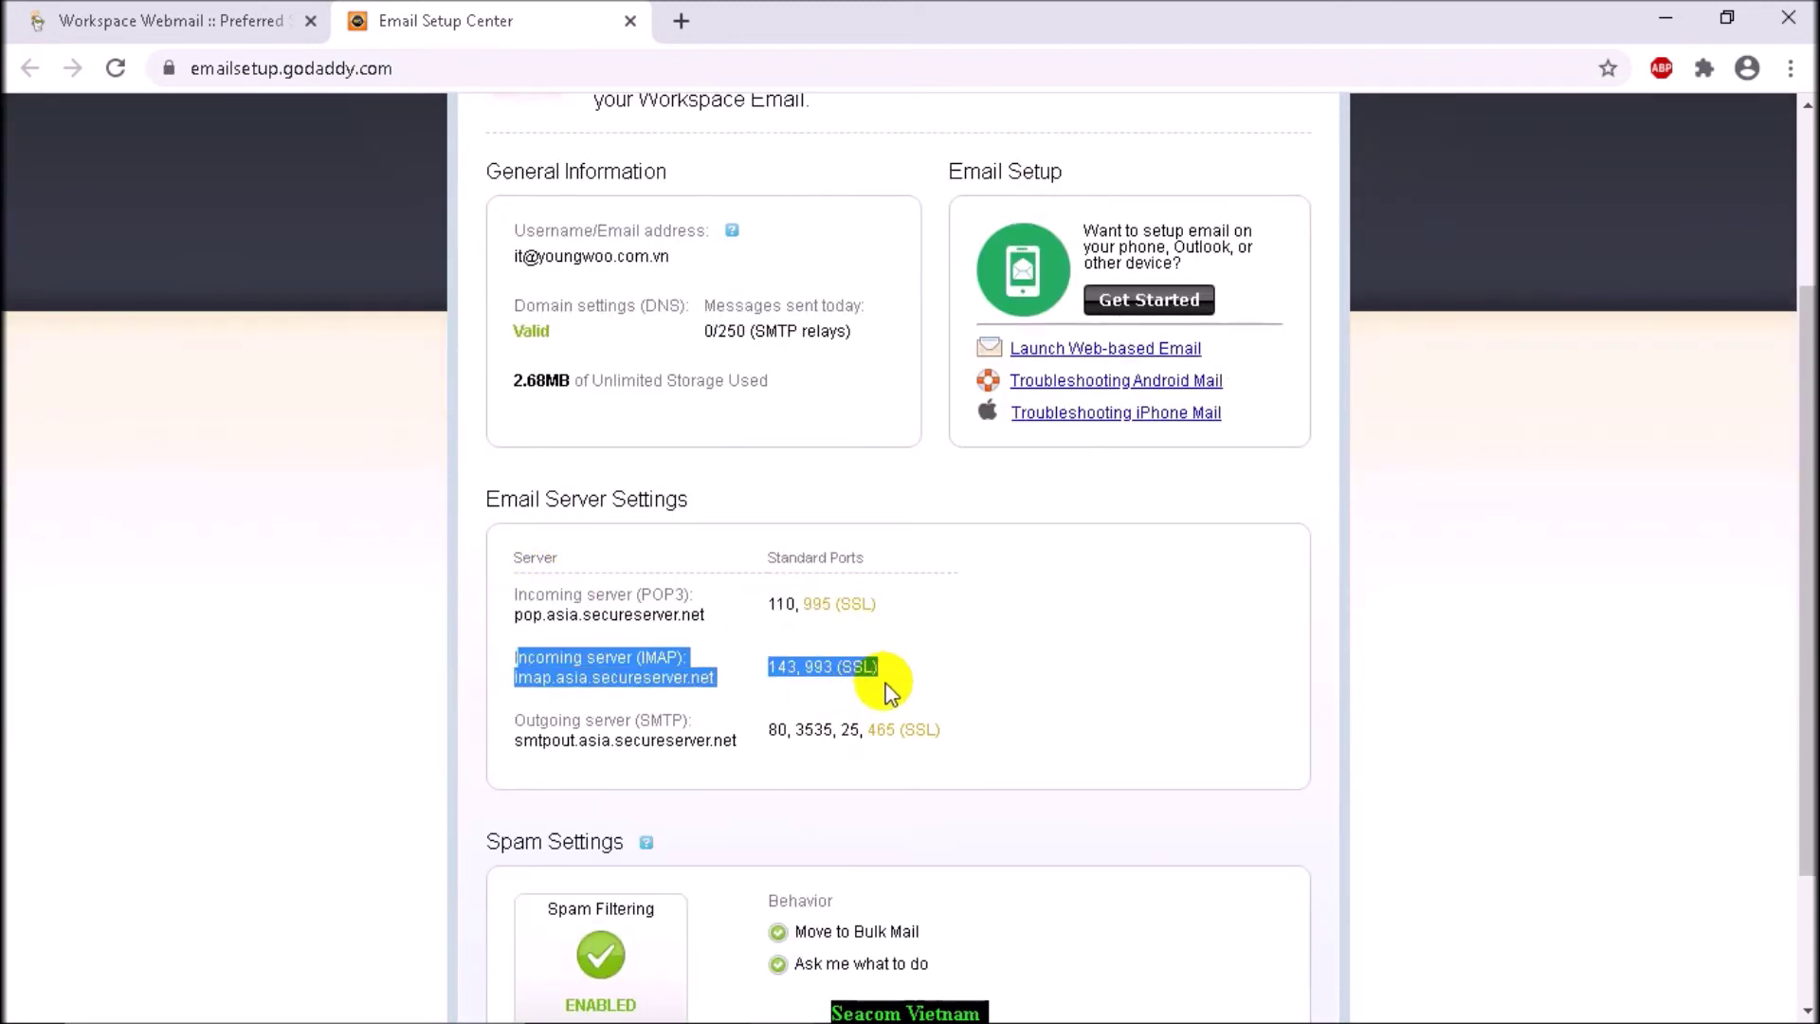
left_click_drag(510, 718, 1016, 766)
- Return to the webmail and start a new message in plain text format
left_click(166, 20)
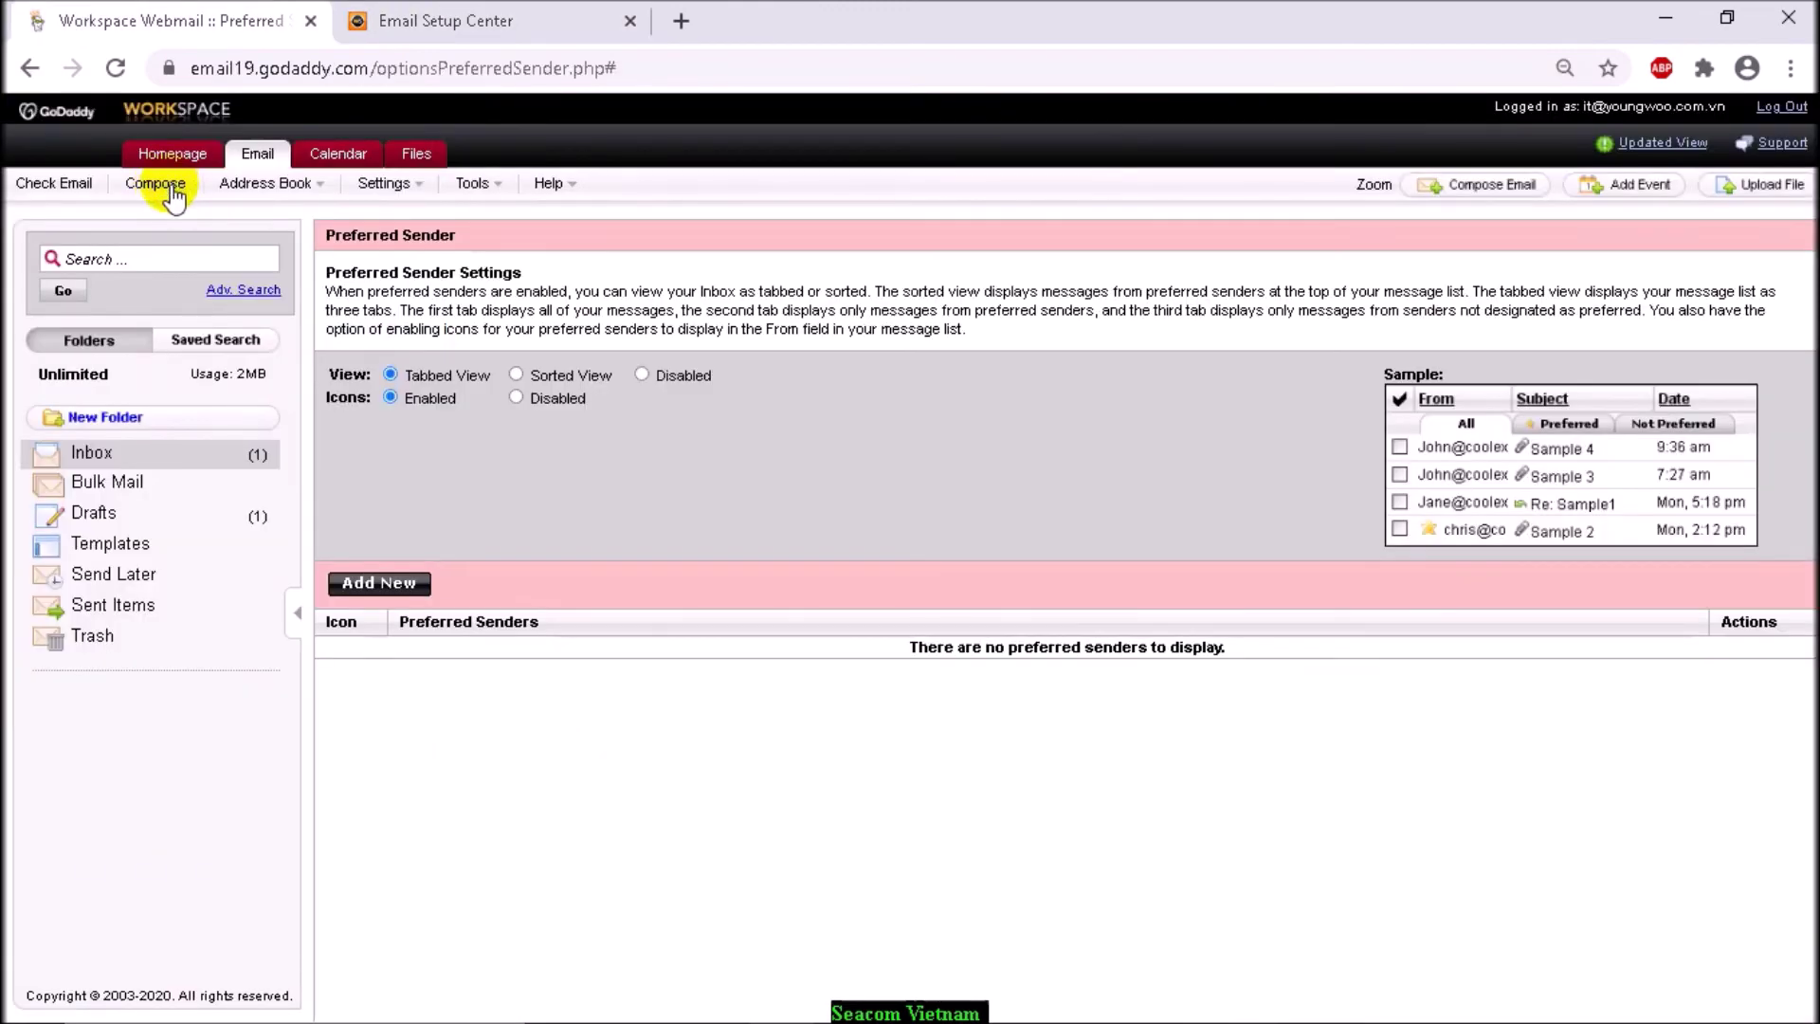
left_click(171, 189)
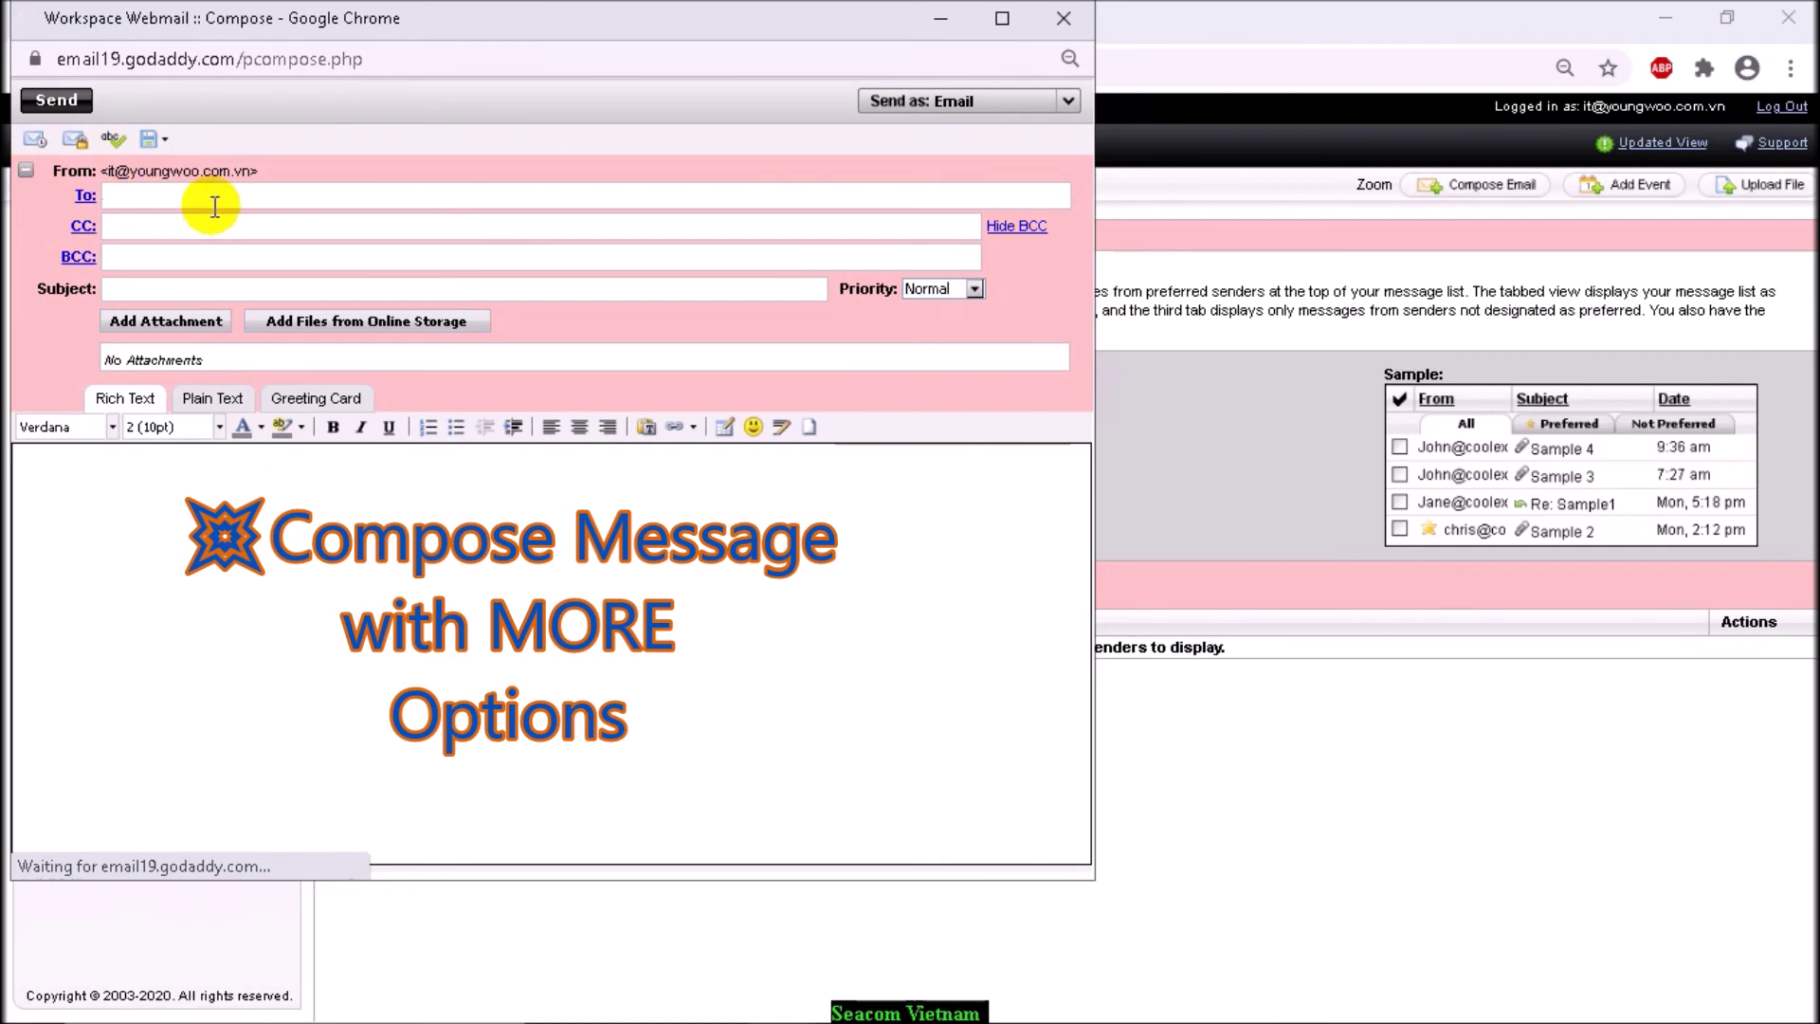
left_click(199, 407)
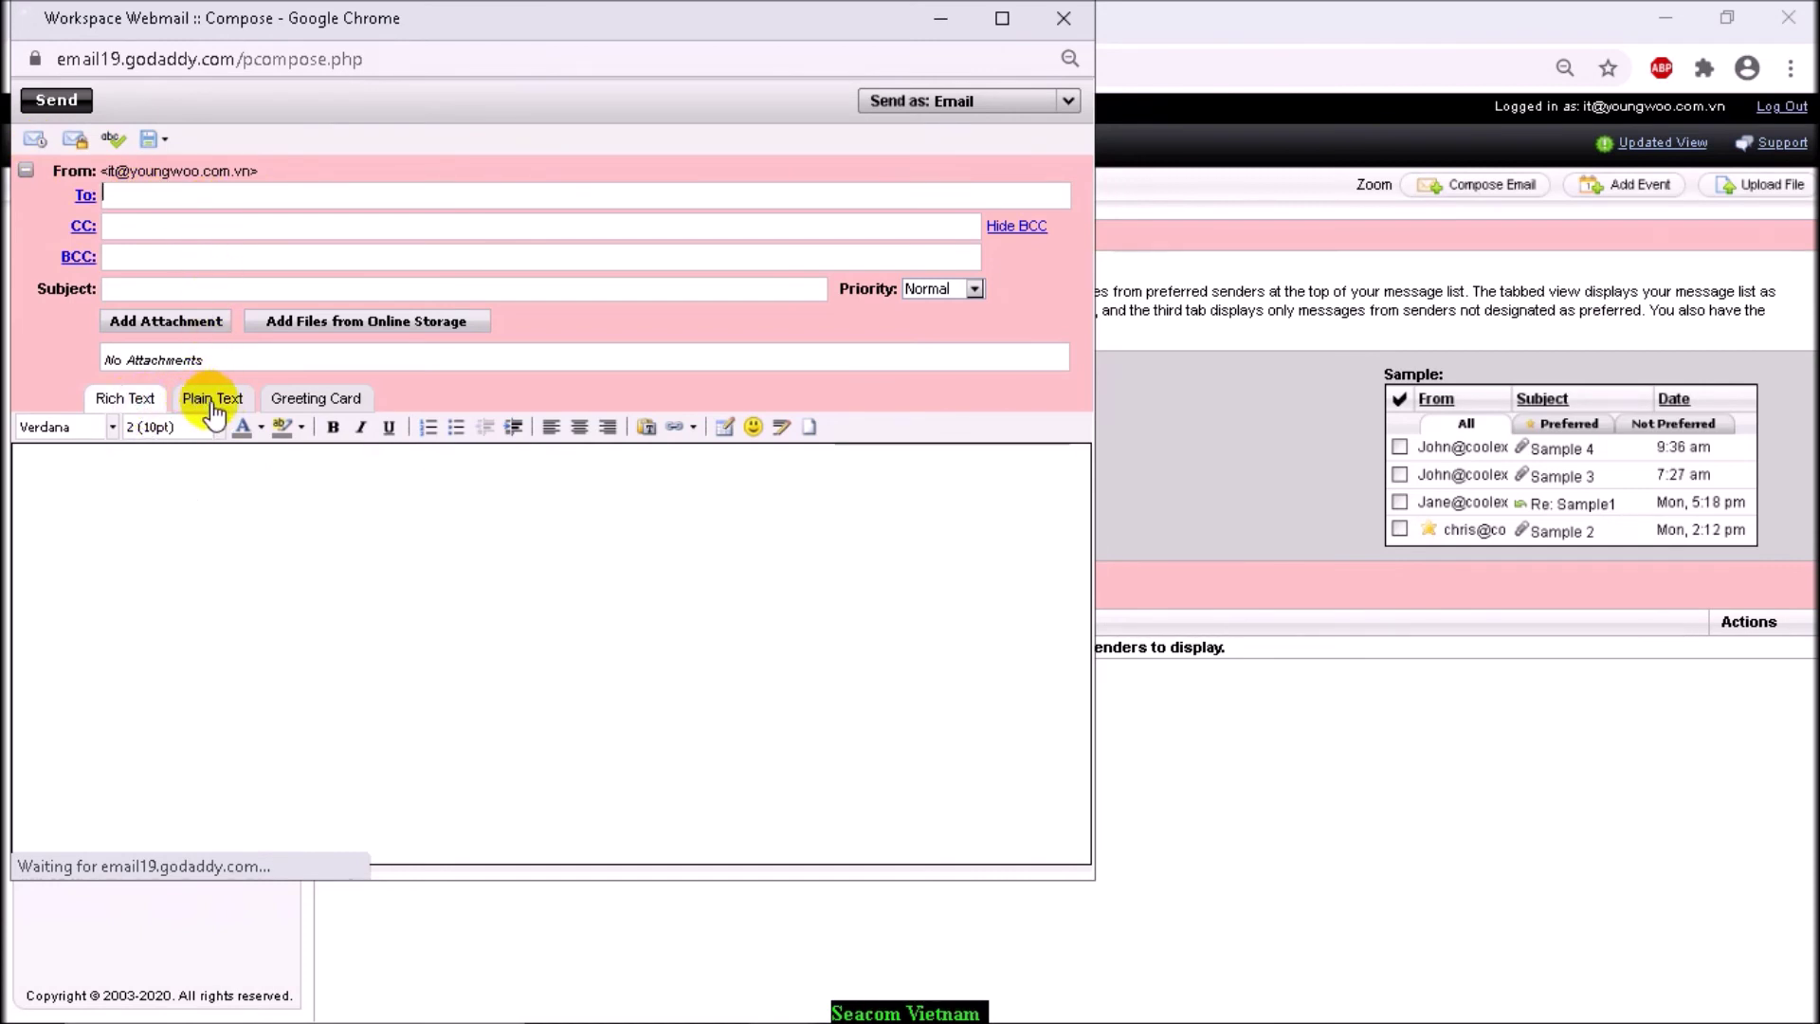
- Browse the greeting card templates, including the Business category, without picking one, and check the message's Send as options
left_click(358, 408)
left_click_drag(896, 379, 892, 570)
left_click(290, 374)
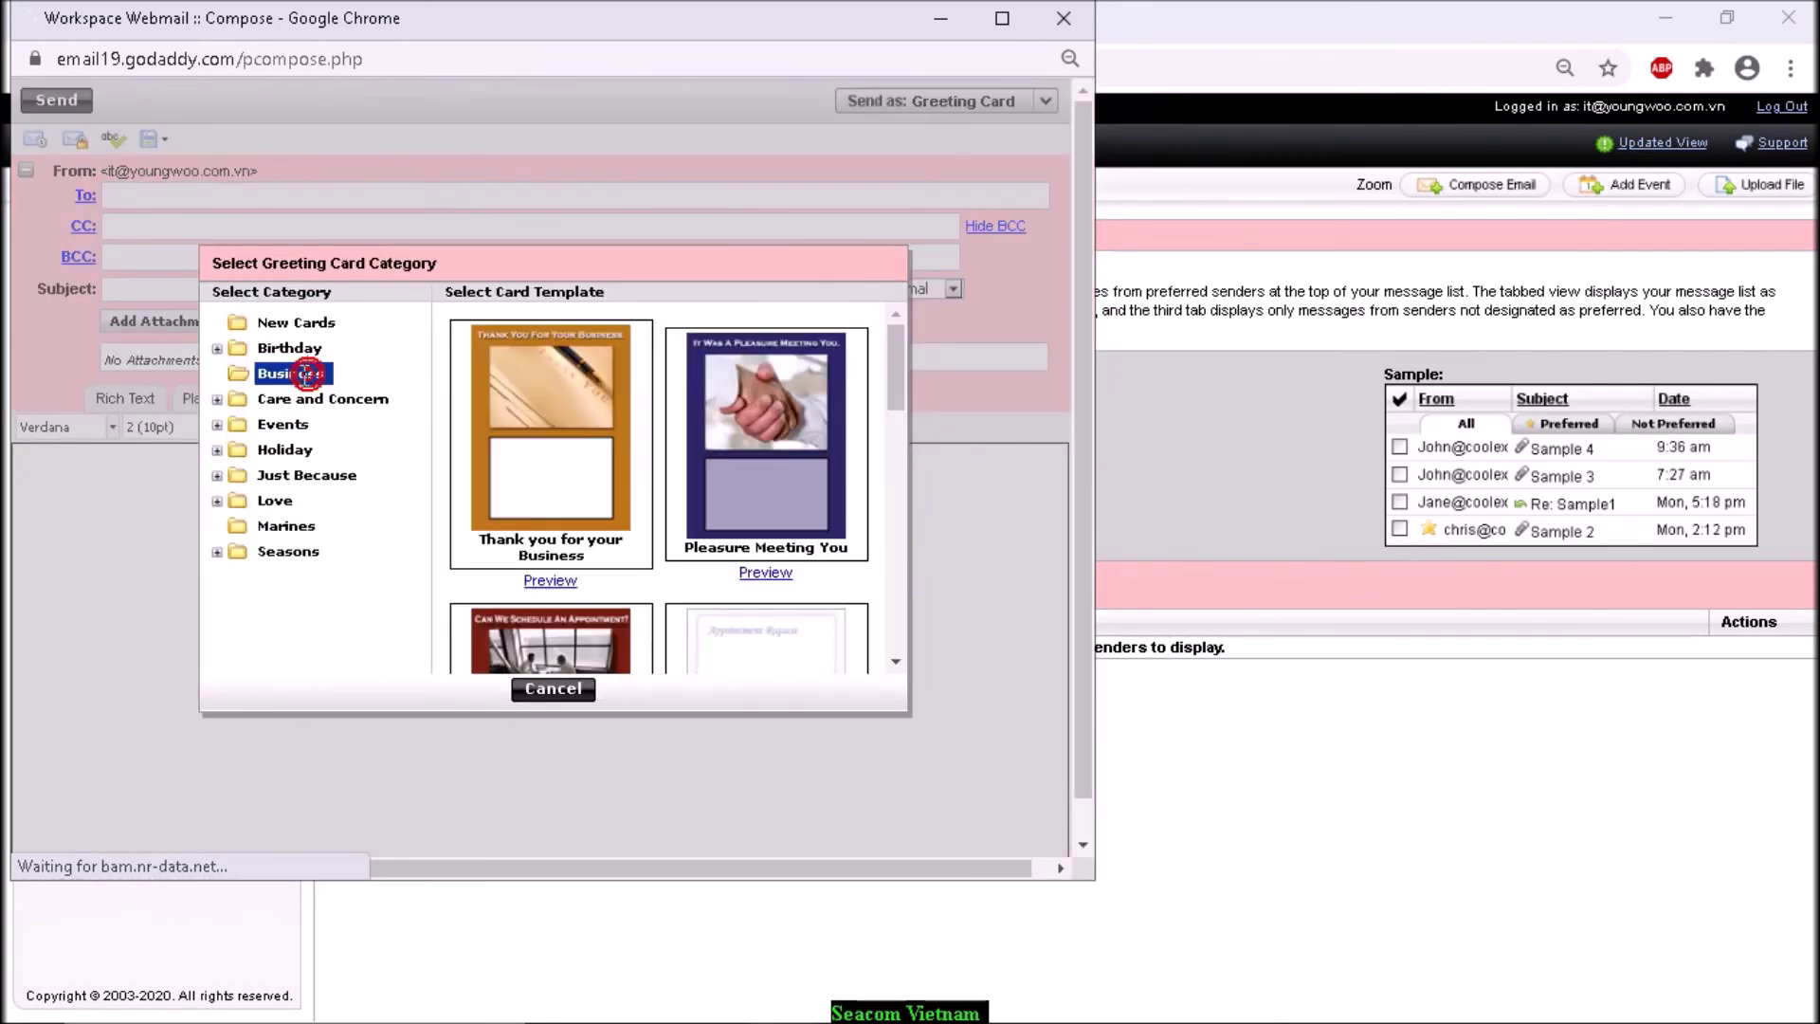
left_click_drag(890, 404, 887, 649)
left_click(576, 688)
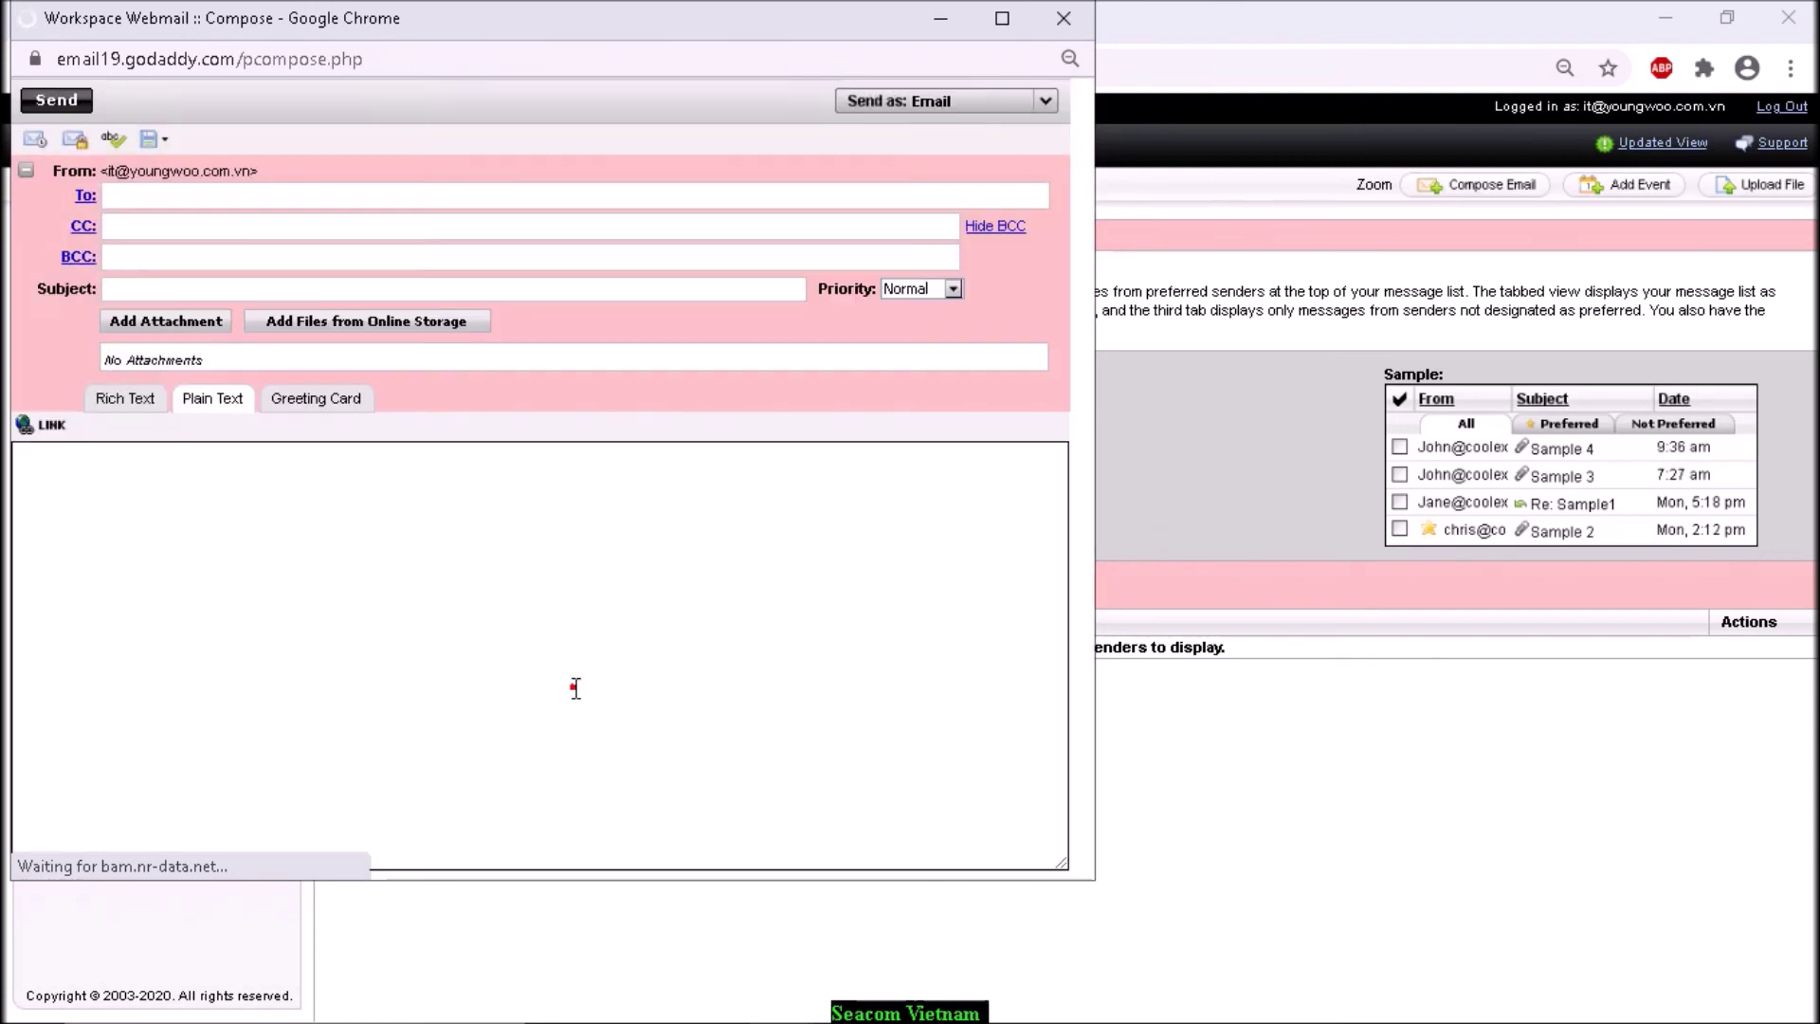
left_click(1044, 100)
left_click(806, 634)
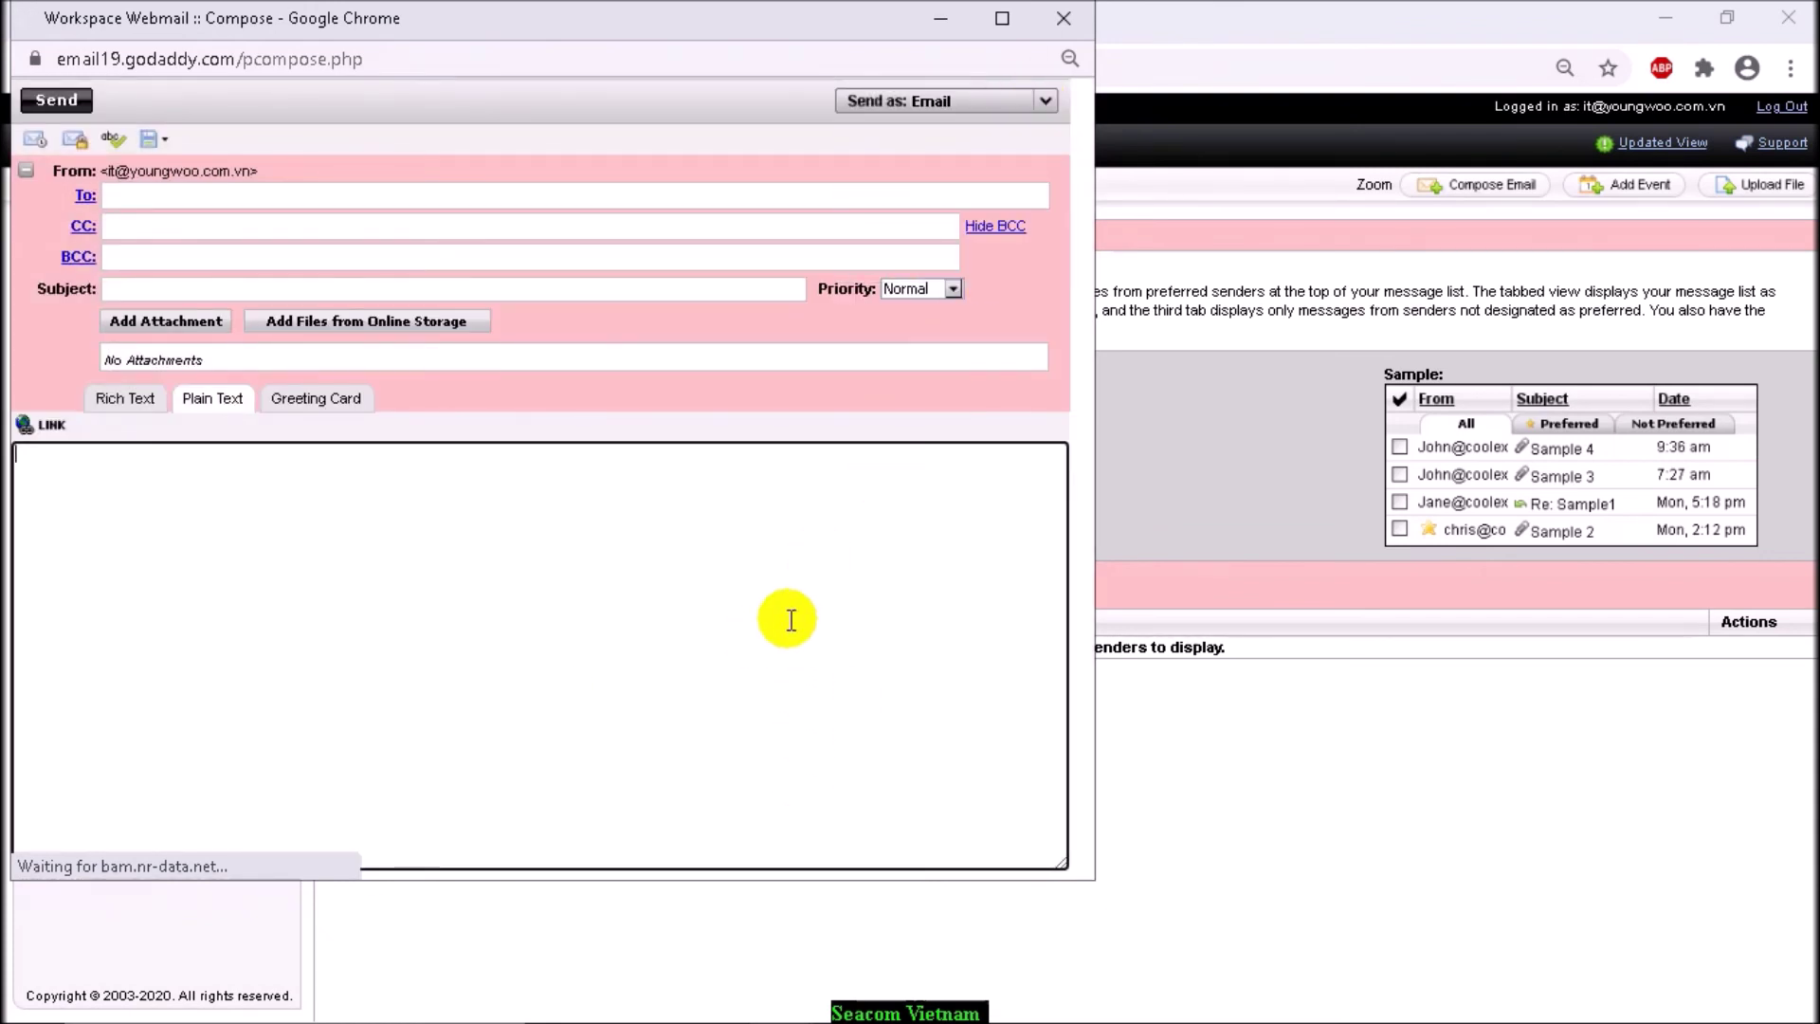